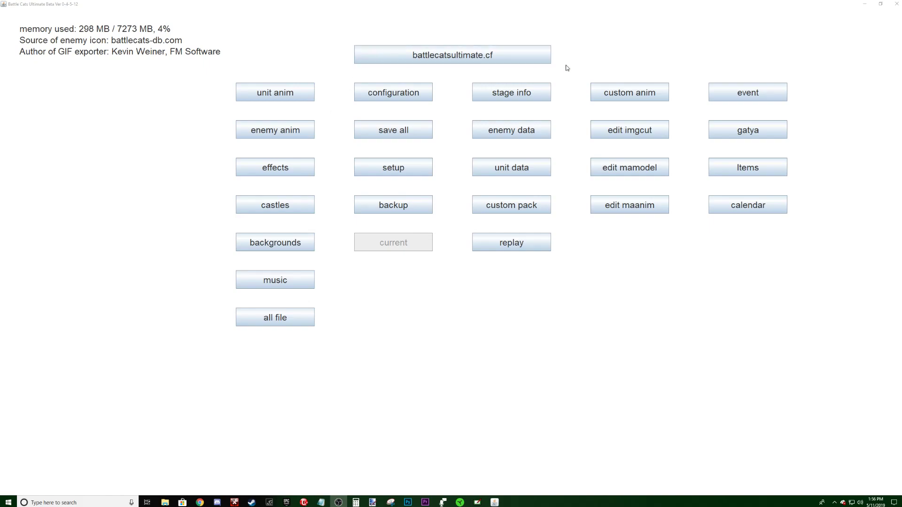
click(279, 98)
scroll(99, 209, down, 5)
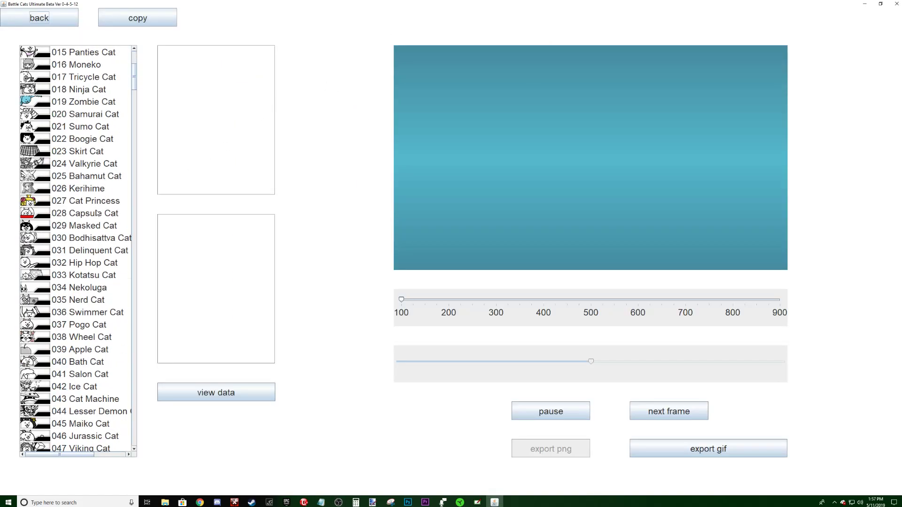
click(68, 21)
- Open the unit animations and preview the 044-2 Balrog Cat form of the 044 Lesser Demon Cat, enlarged
click(279, 98)
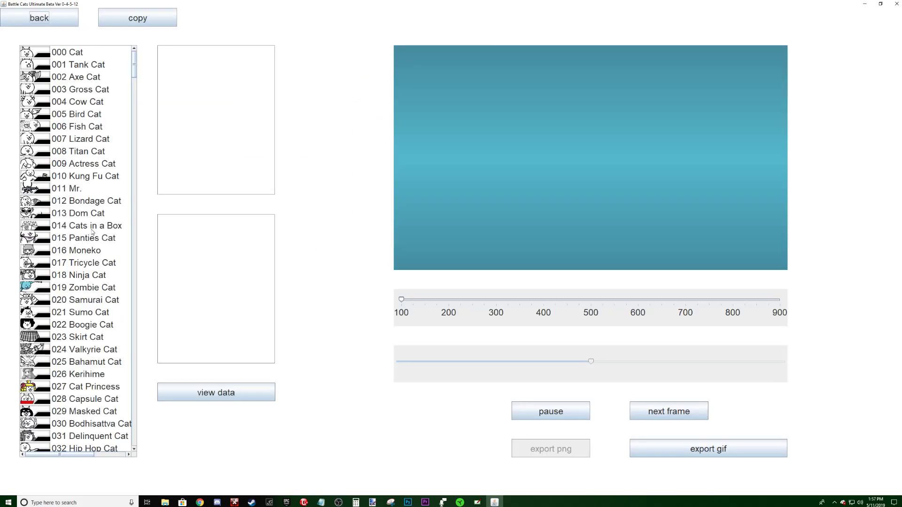
scroll(92, 230, down, 1)
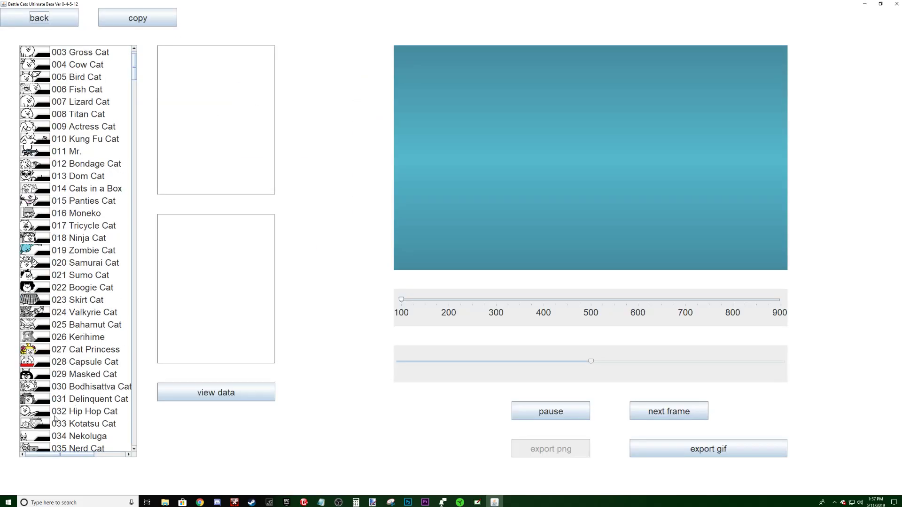
scroll(55, 418, down, 3)
click(67, 447)
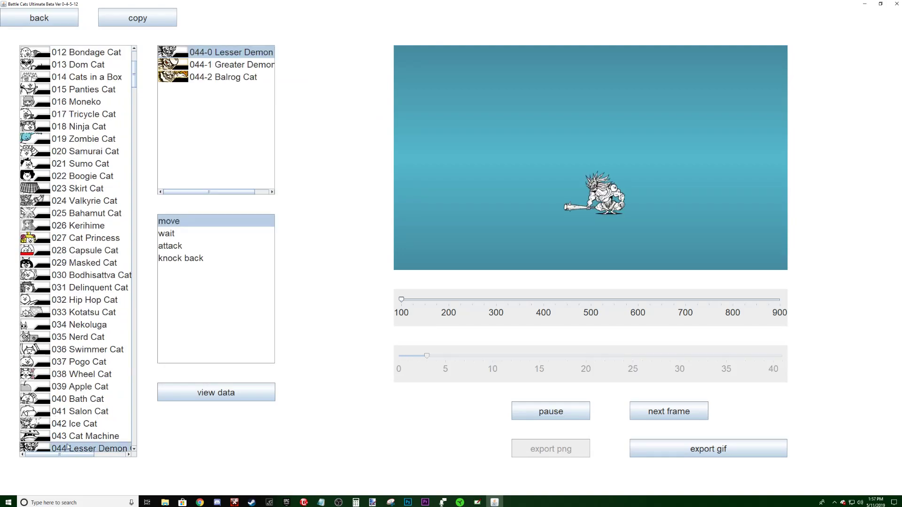
scroll(499, 134, up, 5)
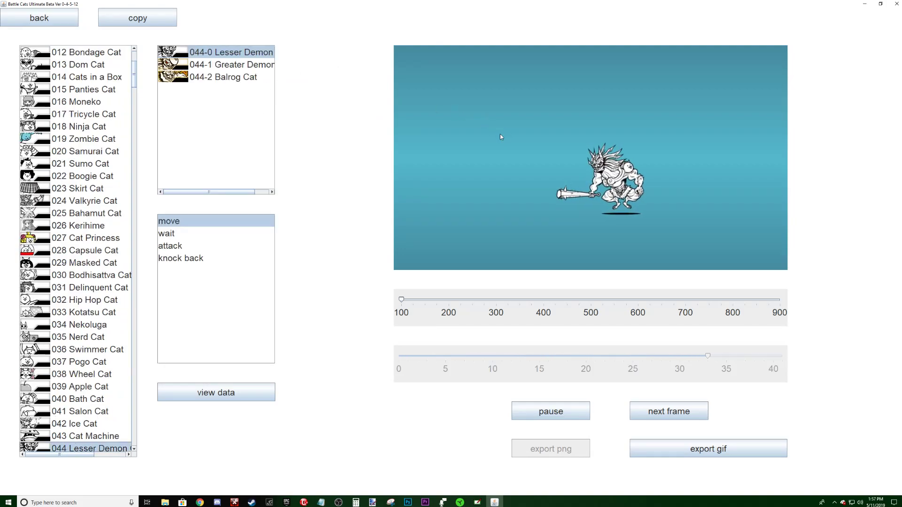
click(236, 79)
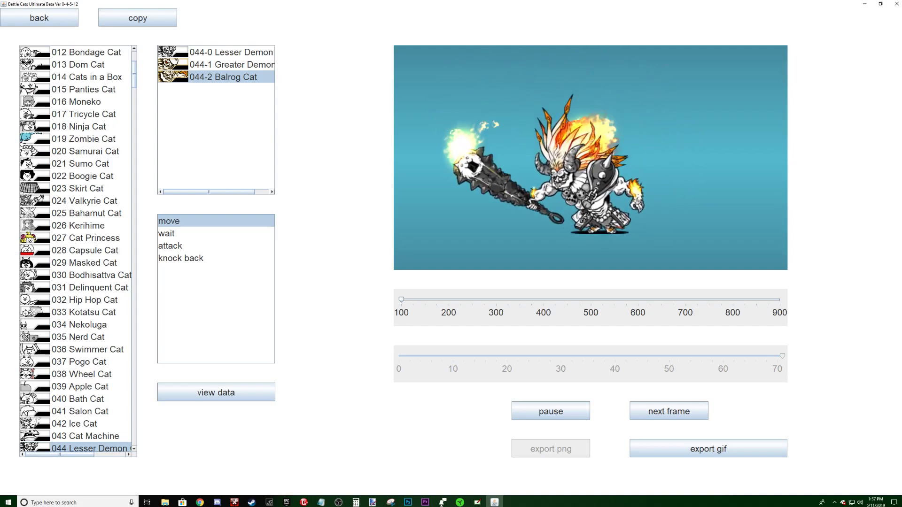
- View the Balrog Cat's unit data and capture the 44-2 stat table with Snipping Tool, keeping the snip off the main view
click(257, 391)
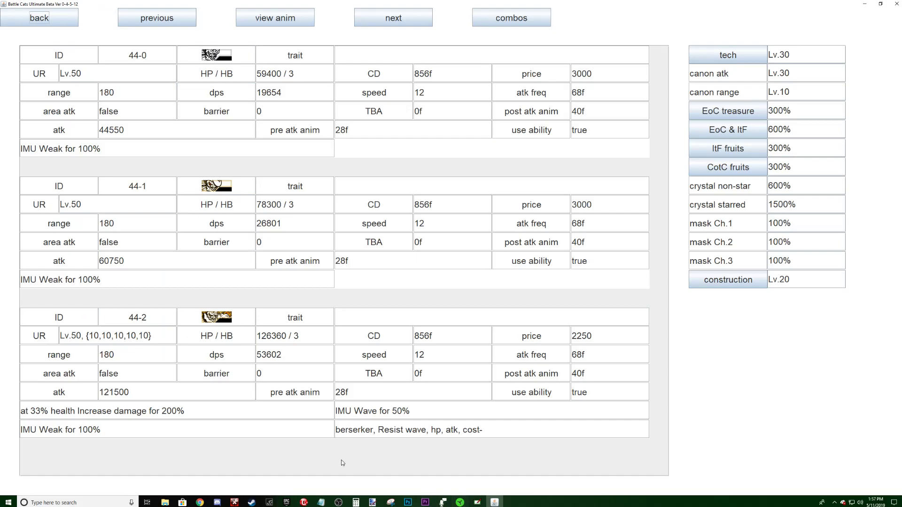
click(56, 23)
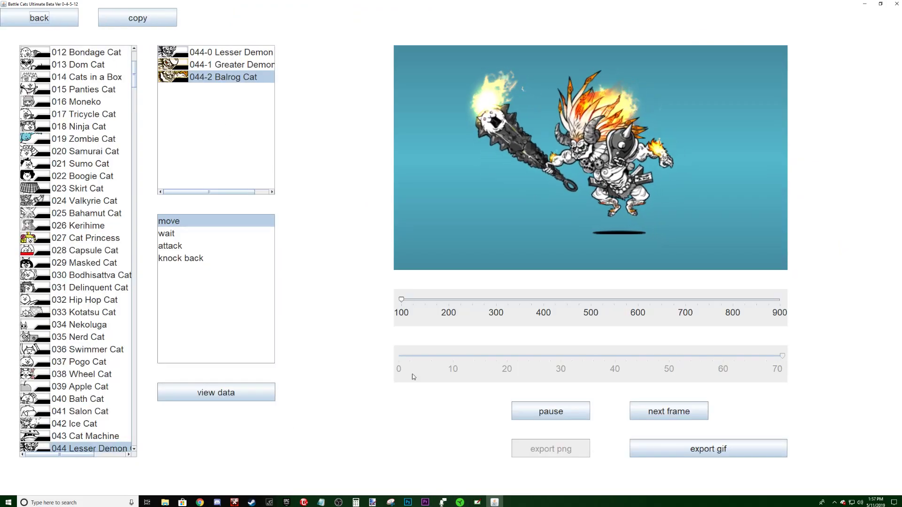
click(239, 392)
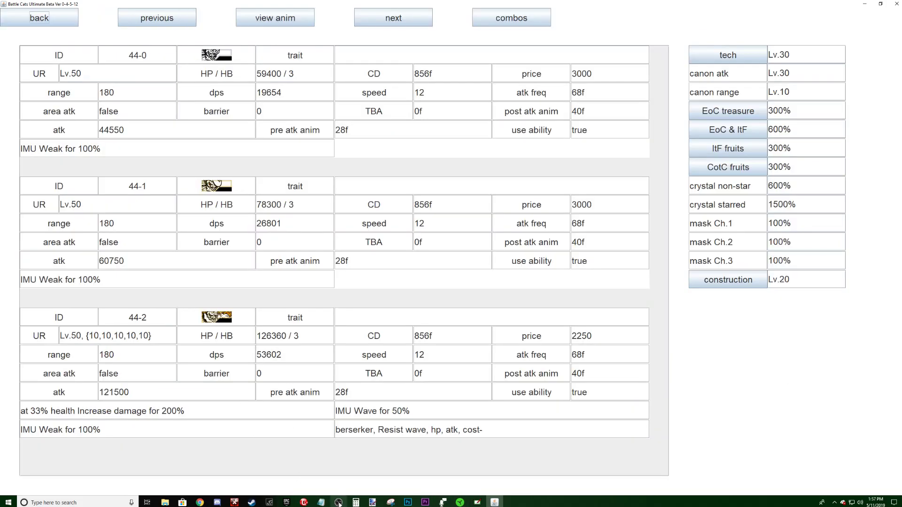
click(390, 502)
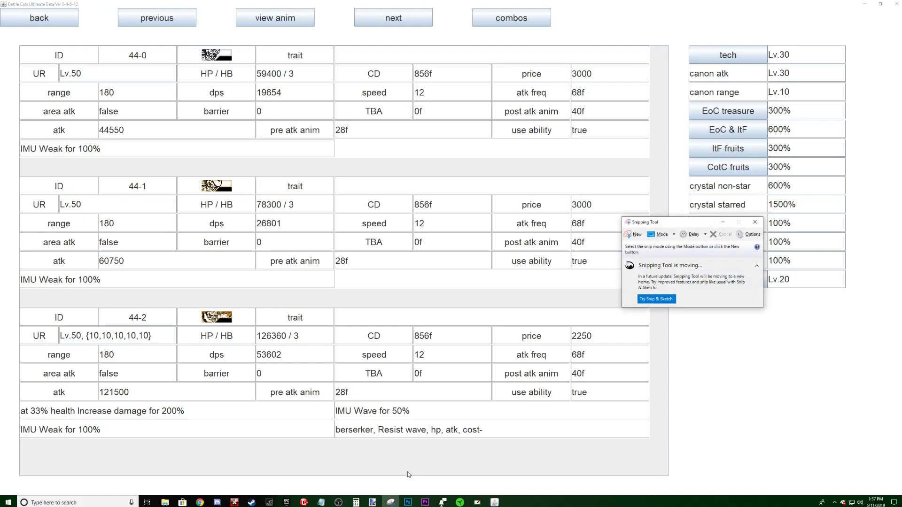
click(634, 233)
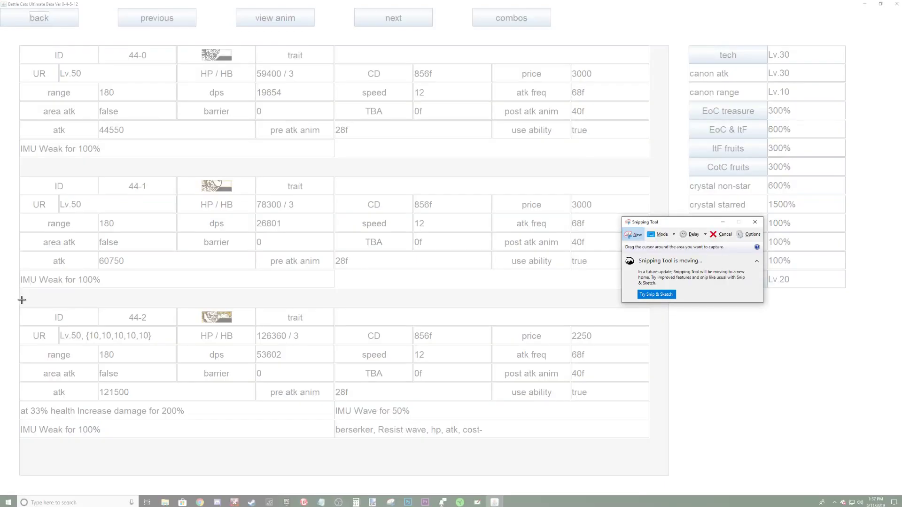
drag(15, 306, 661, 445)
drag(586, 246, 901, 434)
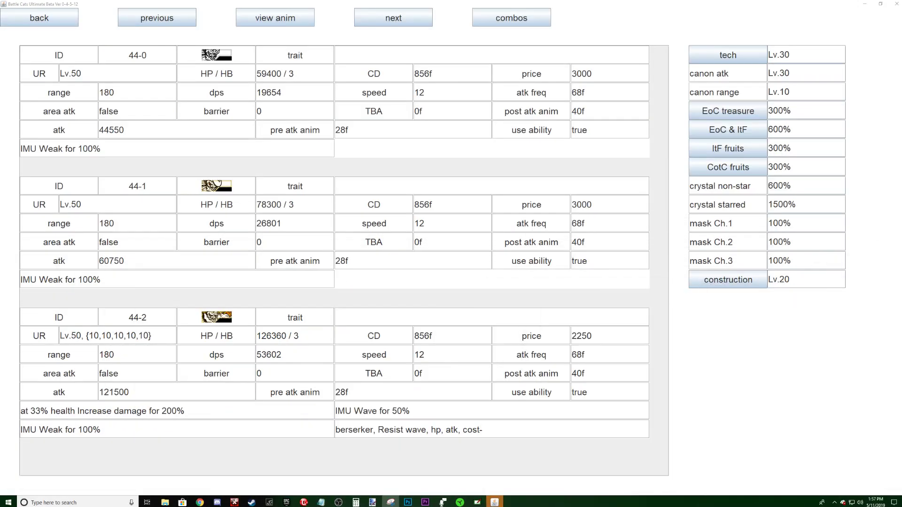
- Return to the Balrog Cat animation, copy it to the custom animations, and select the new copy
click(26, 13)
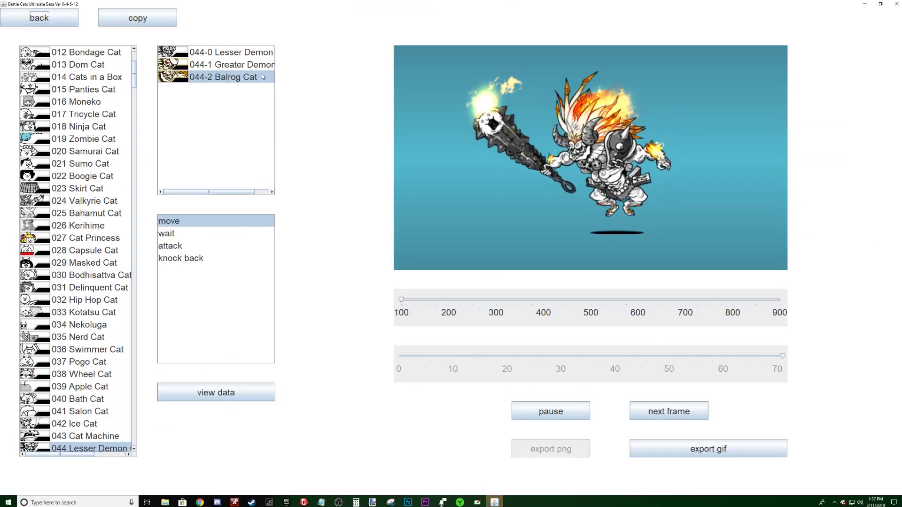
click(151, 23)
click(77, 116)
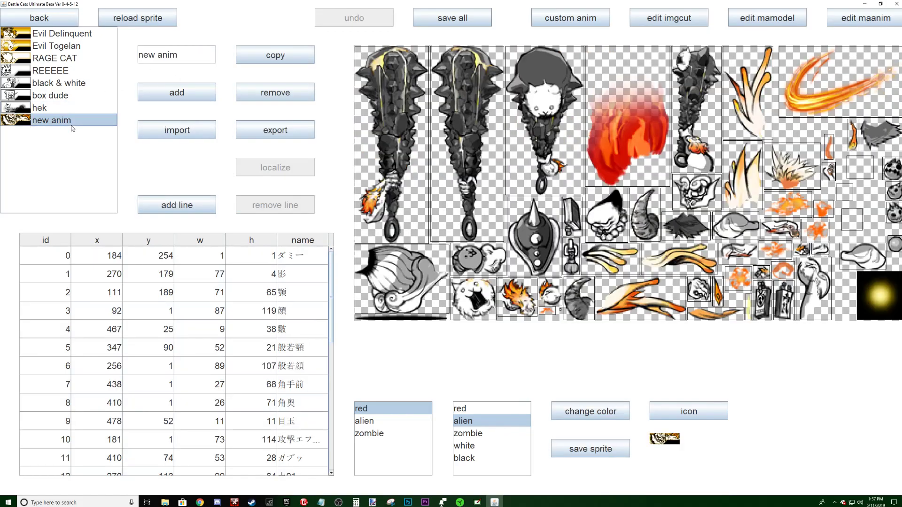
- Rename the copied animation to "Balrog Boss"
drag(190, 54, 119, 55)
text(Balrog )
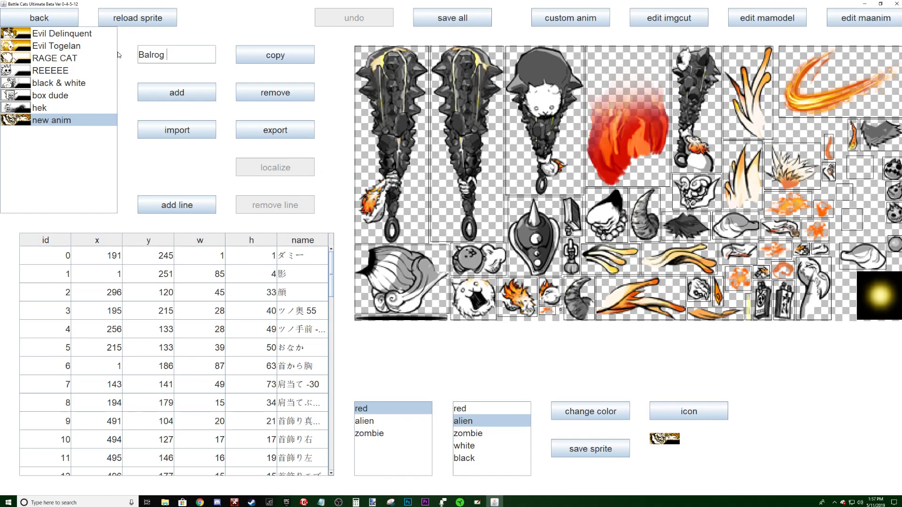
text(Ba)
key(BackSpace)
text(og Boss)
key(Return)
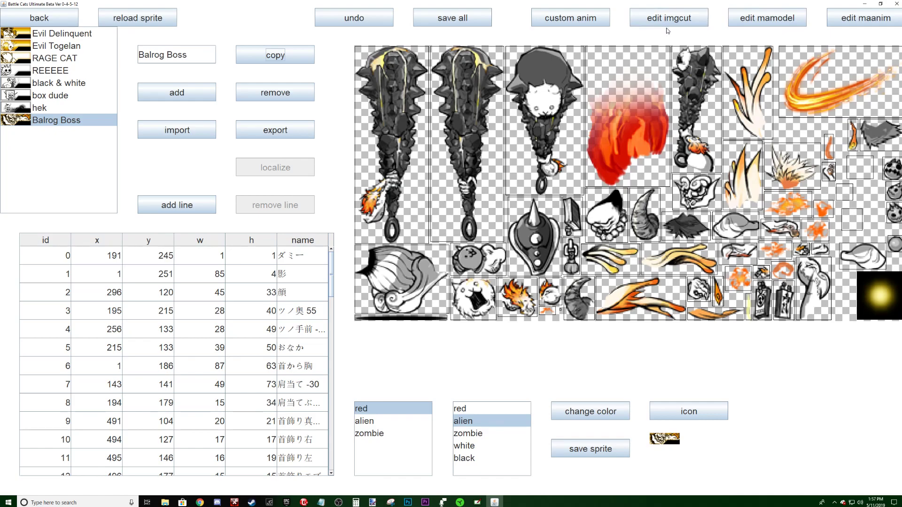
- Revert the Balrog Boss model in the mamodel editor to face the opposite direction, and leave the editor
click(749, 21)
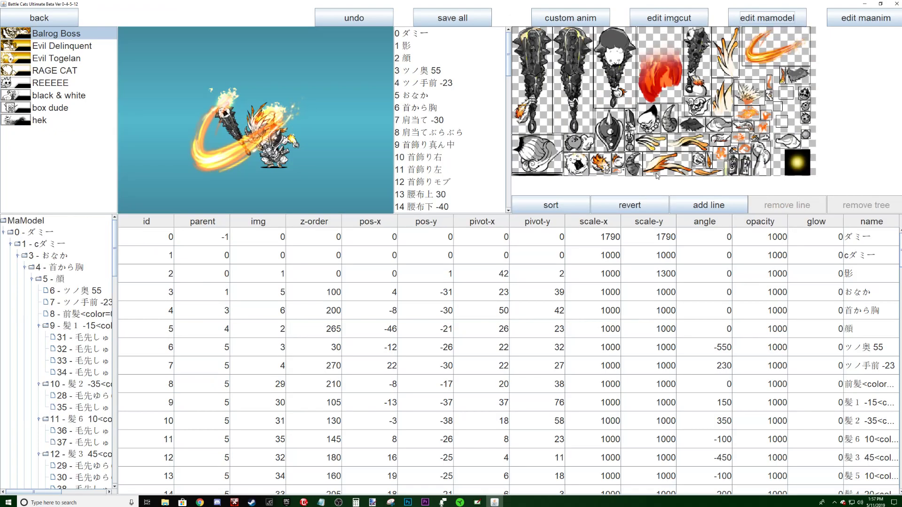
click(632, 208)
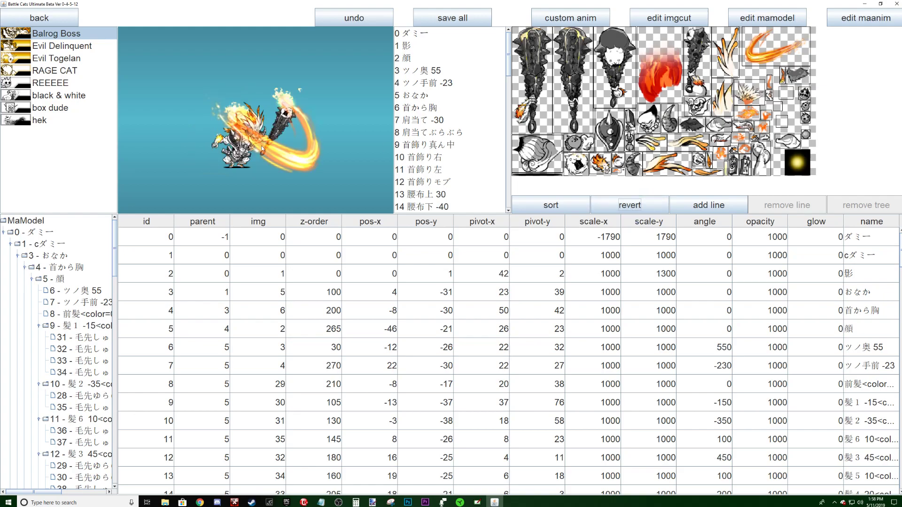
scroll(262, 149, up, 1)
click(39, 18)
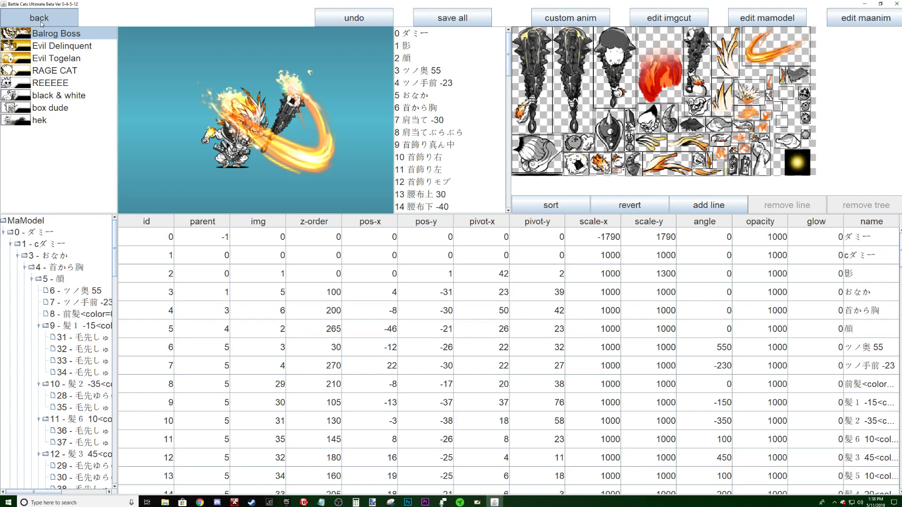
- Open the custom animations and preview the Balrog Boss move animation, enlarged
click(56, 18)
click(628, 91)
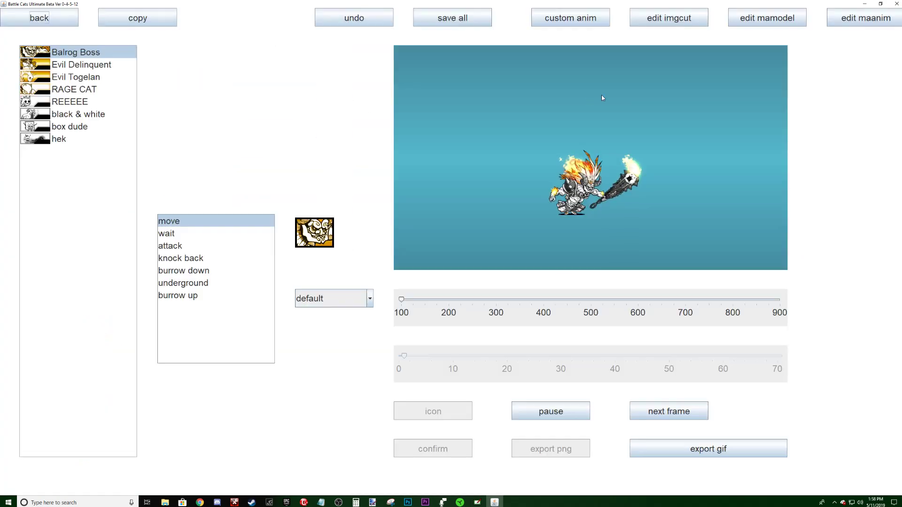
scroll(530, 191, up, 10)
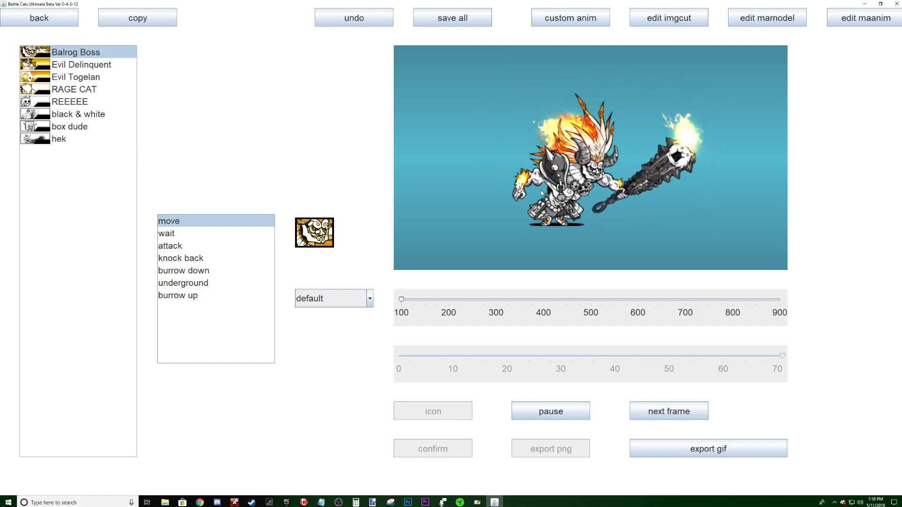
- Preview the original 044-2 Balrog Cat animation in the unit animations for comparison
click(66, 19)
click(275, 93)
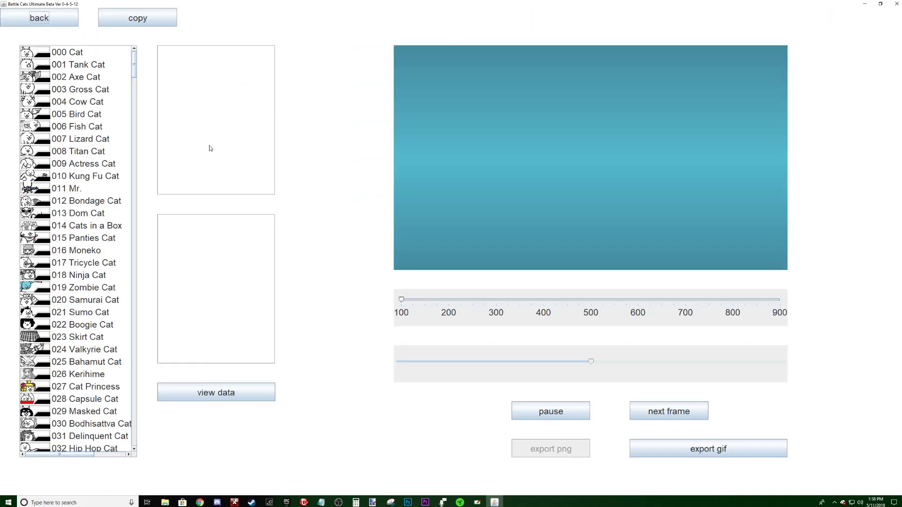
scroll(54, 337, down, 4)
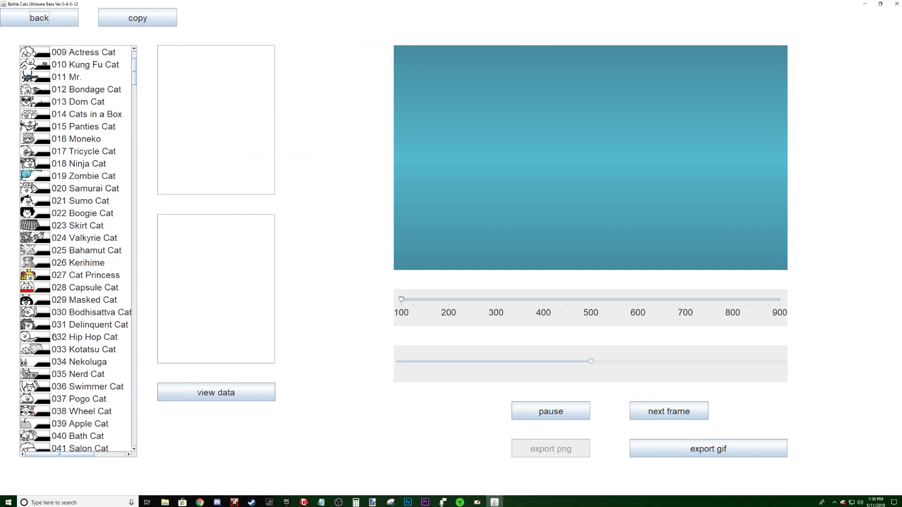
scroll(56, 433, down, 1)
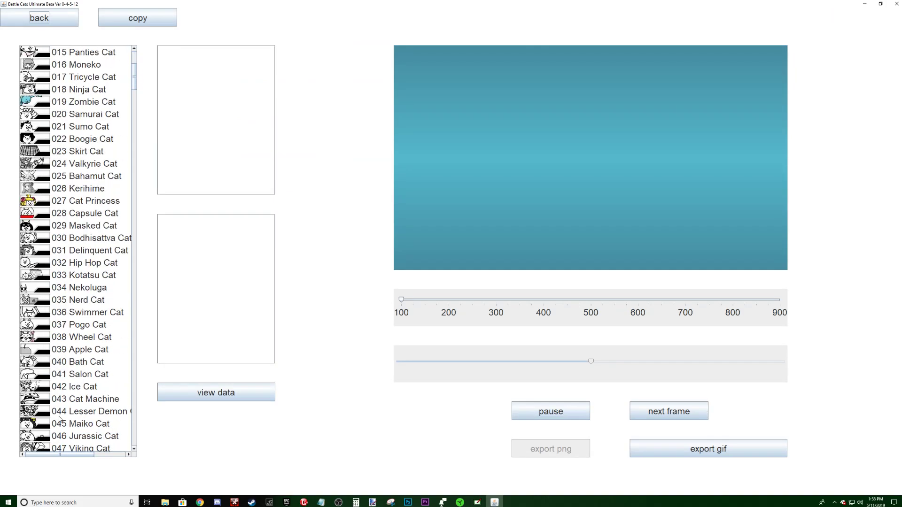
click(59, 416)
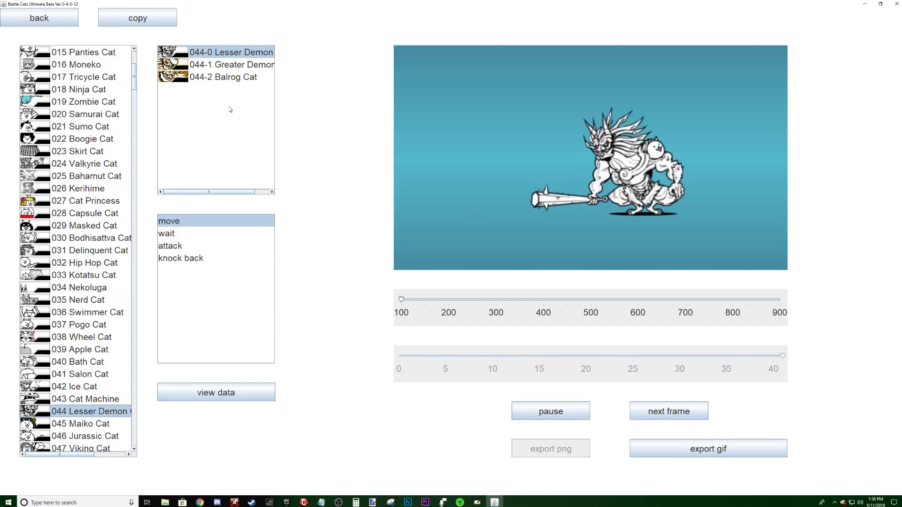
click(224, 77)
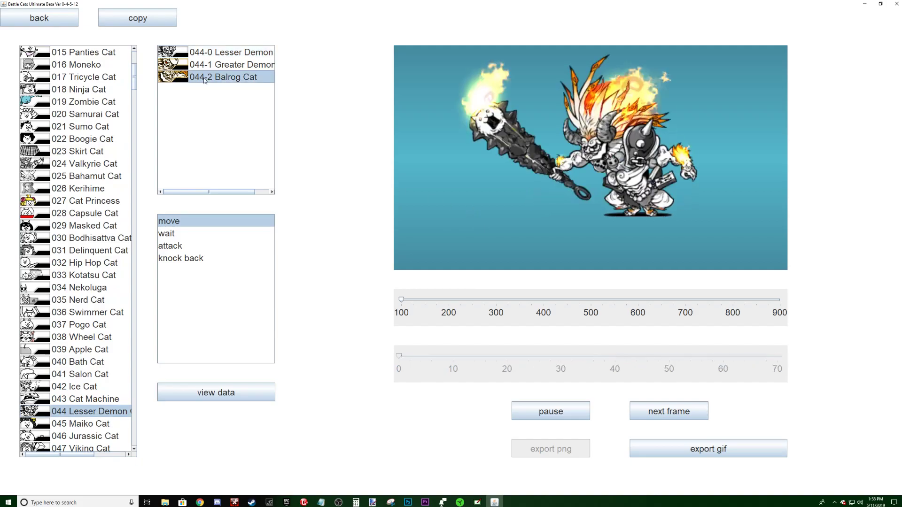
- Return to the custom animations and compare the facing direction of Balrog Boss with the original unit
click(55, 23)
click(630, 89)
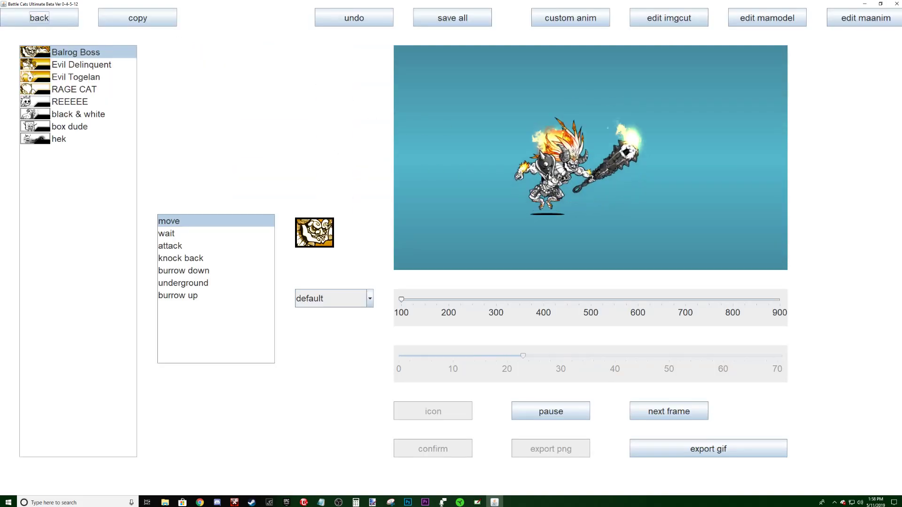
scroll(548, 178, up, 5)
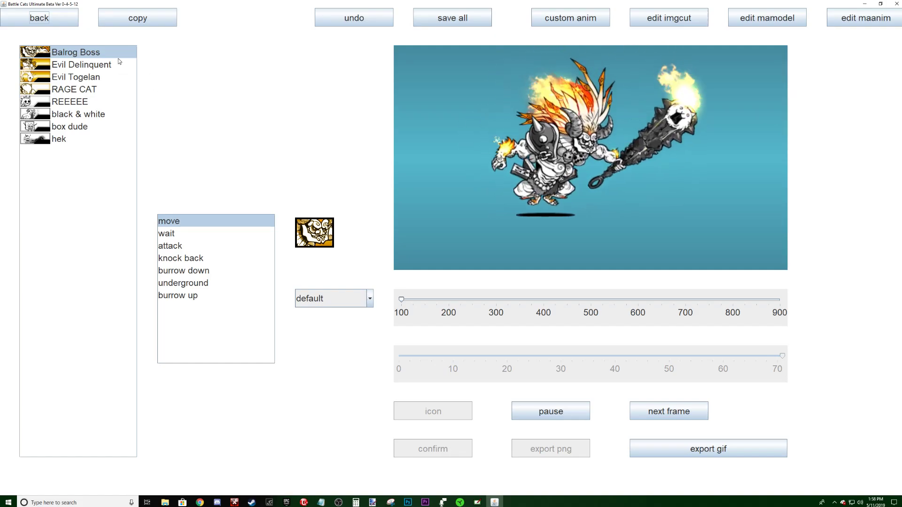
- Open the custom packs and add an enemy using the Balrog Boss animation to the Stories of Ligma pack
click(39, 17)
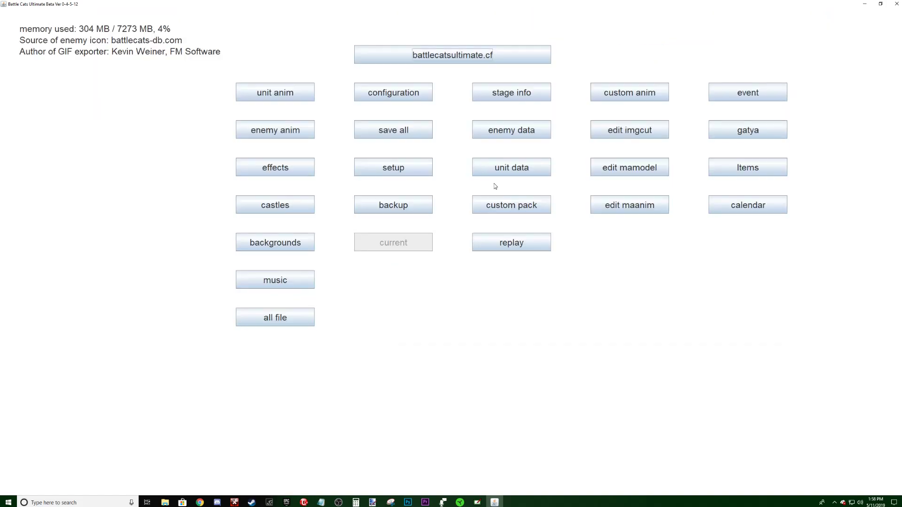
click(512, 204)
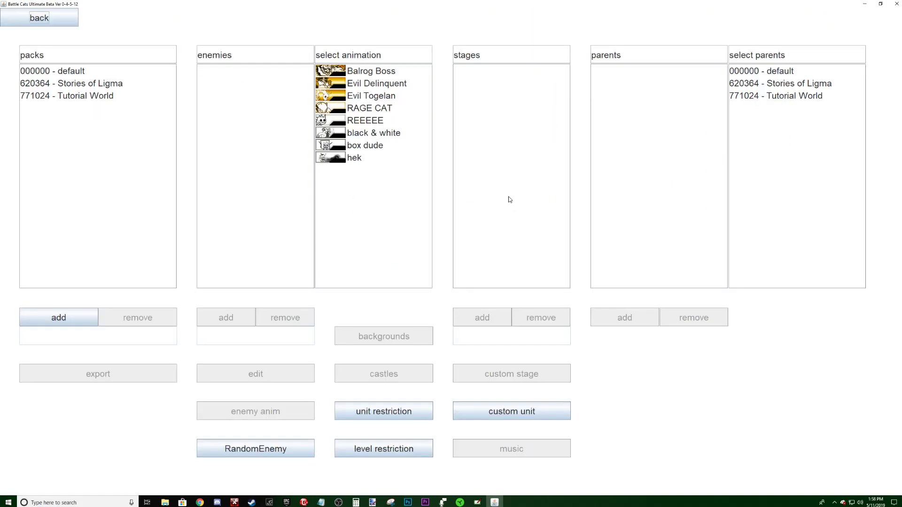
click(120, 85)
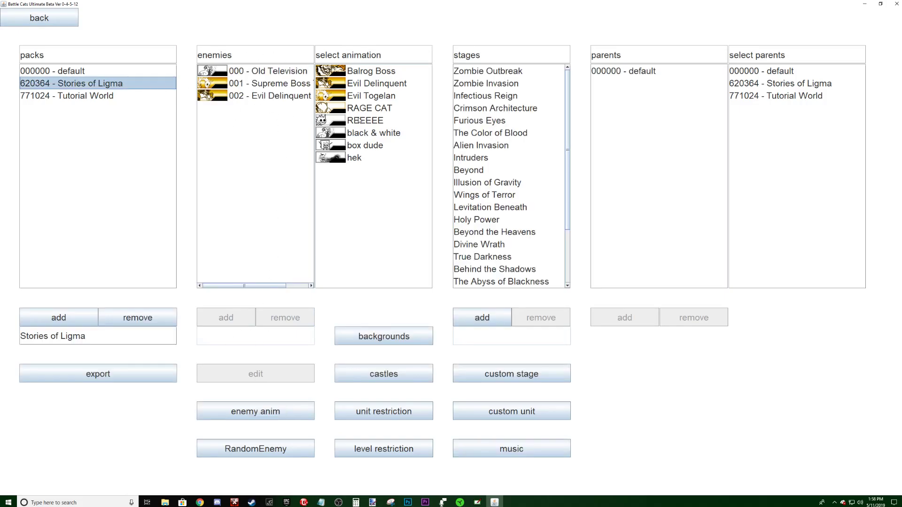
click(353, 72)
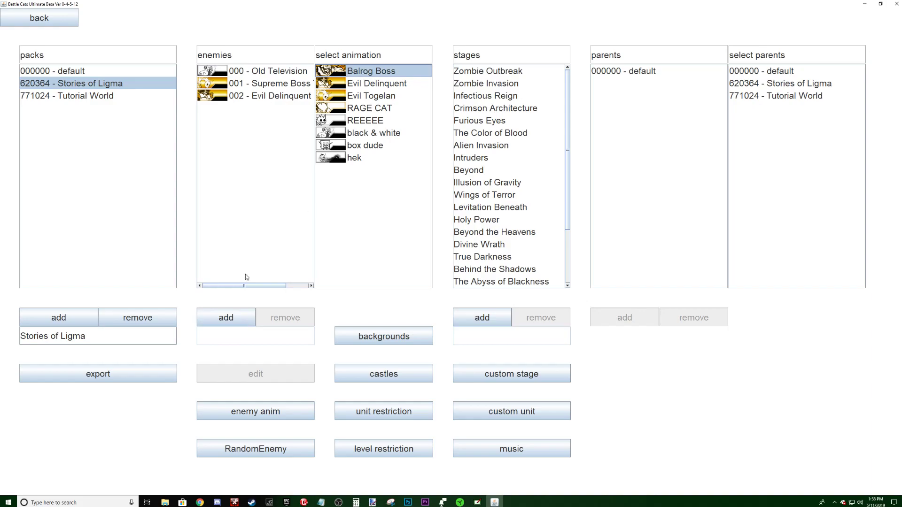
click(226, 318)
- Name the new enemy "Balrog Boss" and open its stats for editing
click(240, 339)
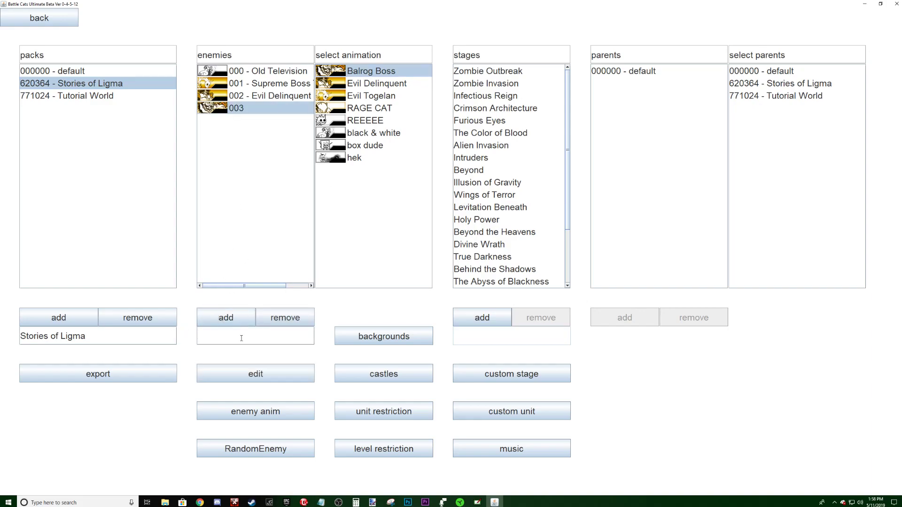
text(Balrog Bo)
key(BackSpace)
key(BackSpace)
text(rog Boss)
key(Tab)
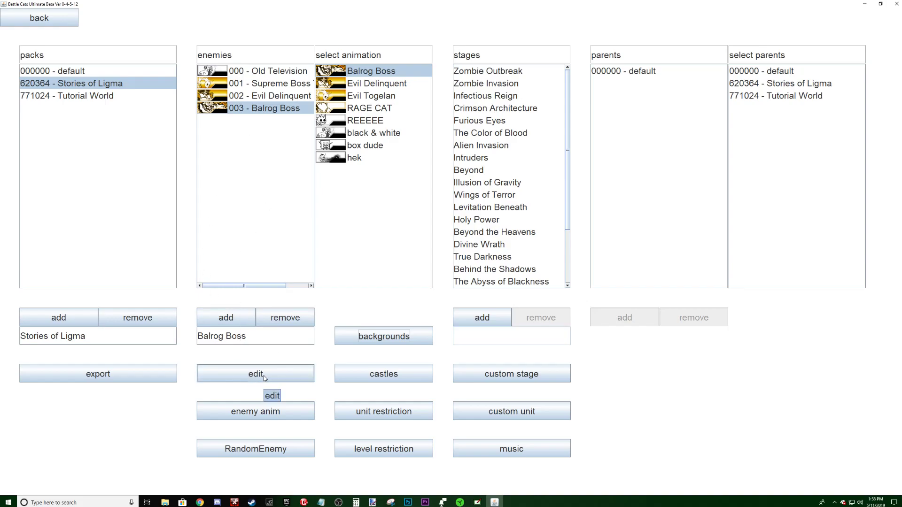
click(263, 376)
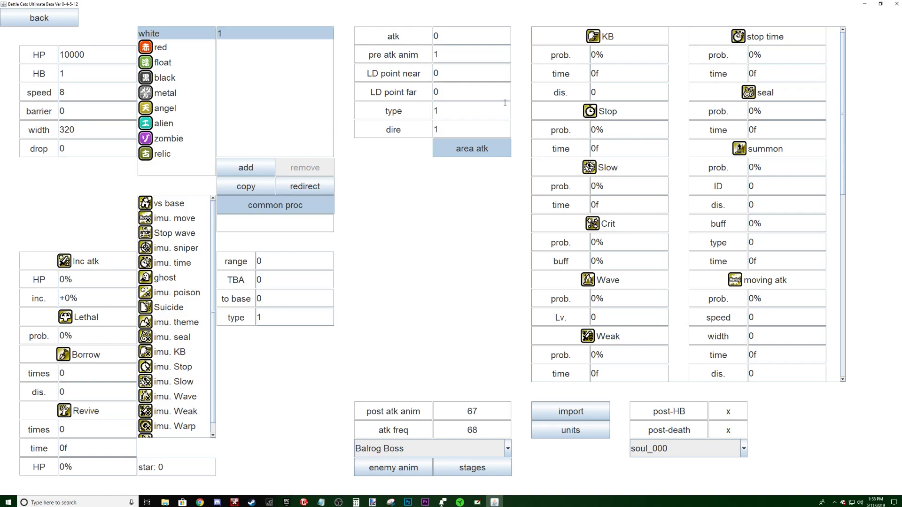
- Mark the attack value in the Balrog Cat stats snip and set the enemy's atk to 121500
scroll(666, 268, down, 5)
scroll(667, 268, up, 5)
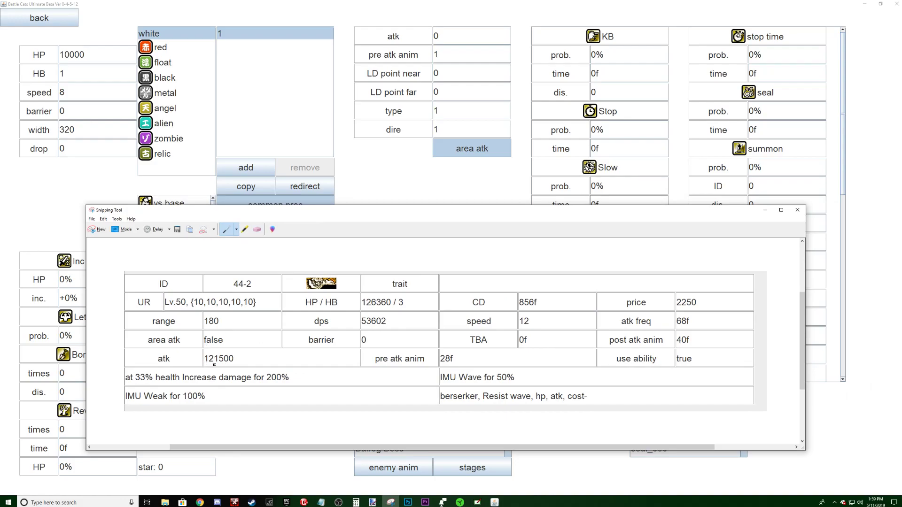
drag(207, 364, 236, 362)
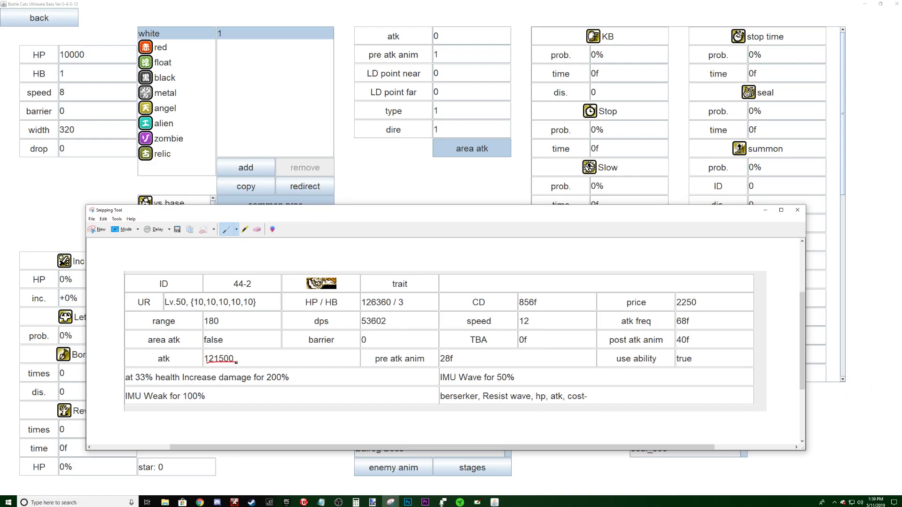
click(422, 42)
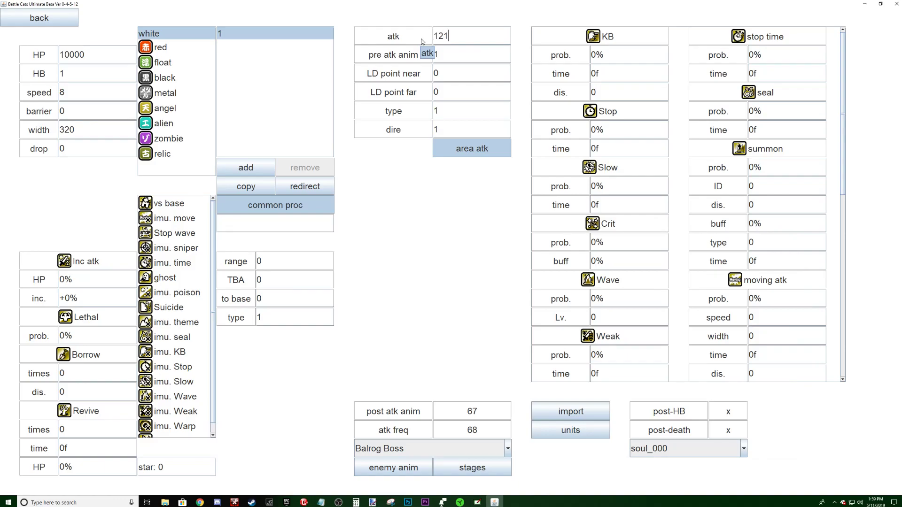
text(500)
key(Tab)
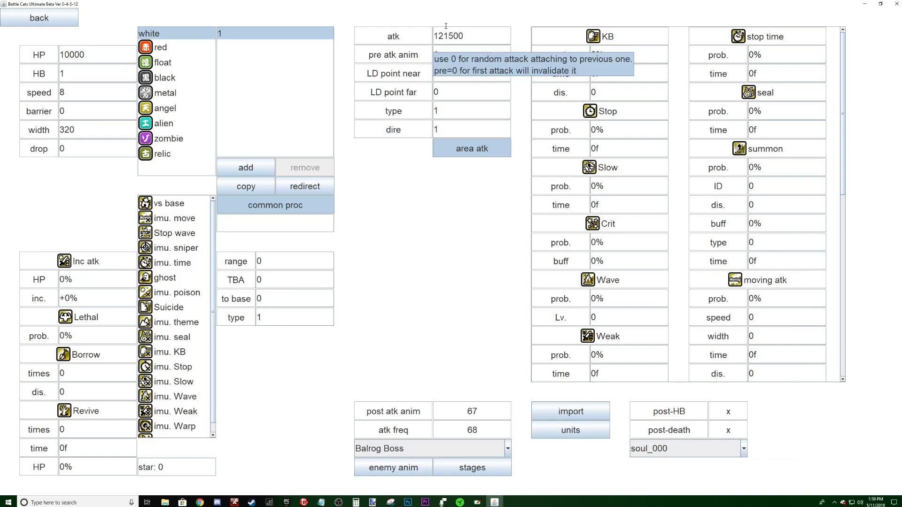
- Set the pre-attack animation to 28, matching the value in the Balrog Cat stats snip
key(alt+Tab)
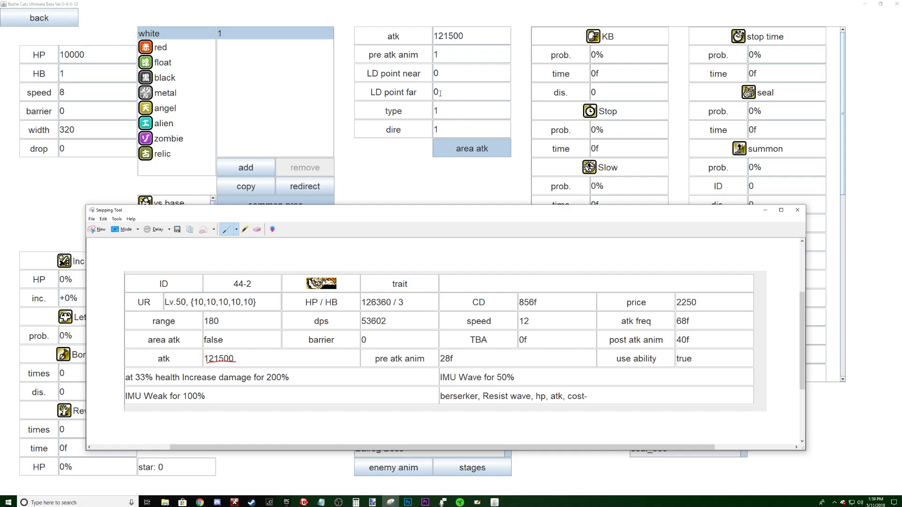
key(alt+Tab)
key(BackSpace)
text(28)
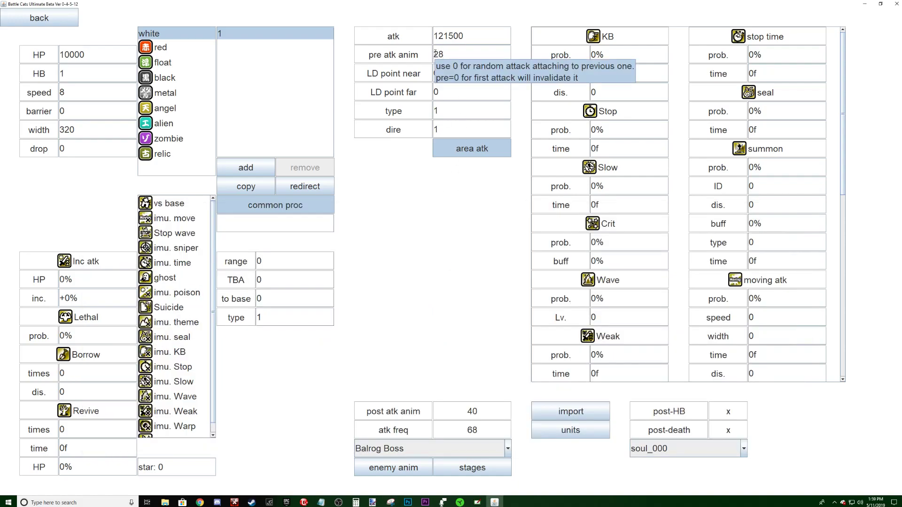
key(Tab)
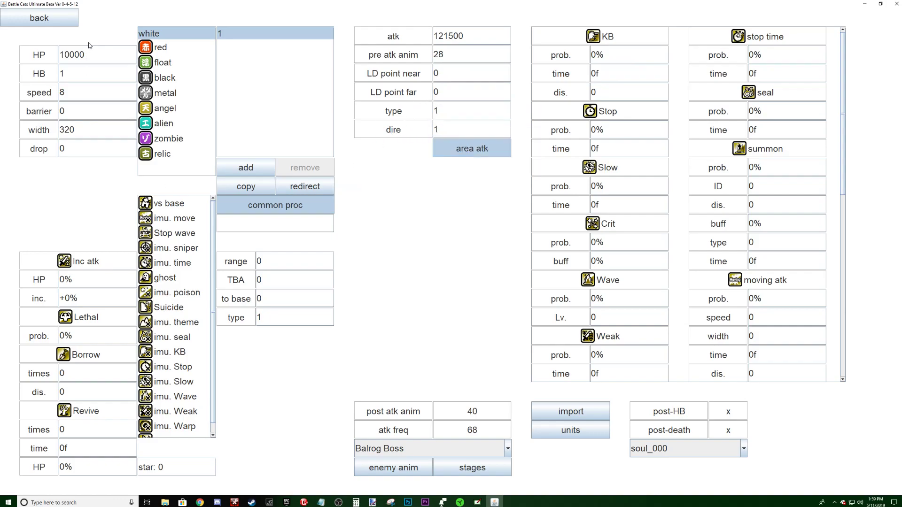
- Set the enemy's range to 180, following the Balrog Cat stats snip
key(alt+Tab)
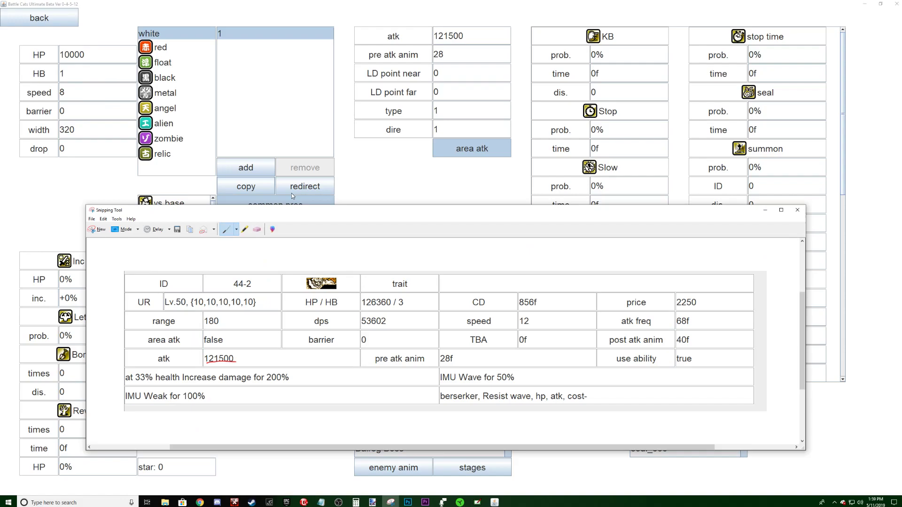
key(alt+Tab)
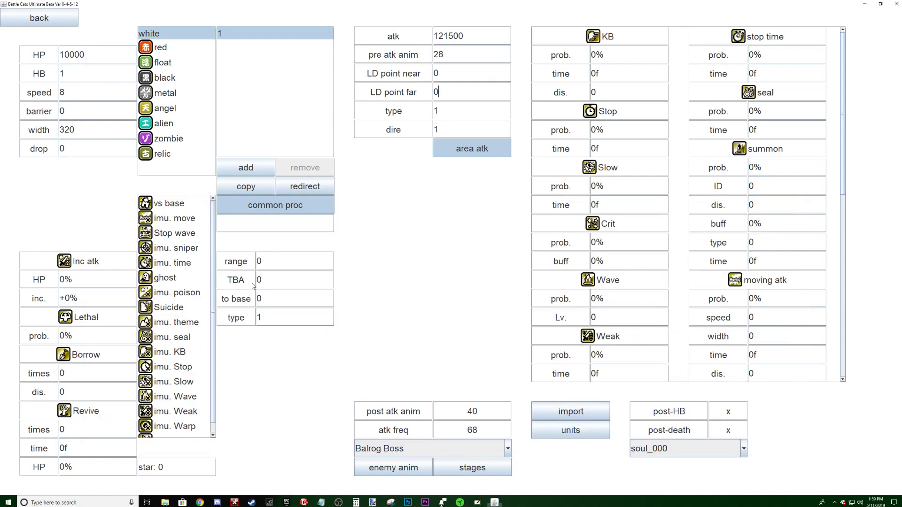
key(BackSpace)
text(189)
key(alt+Tab)
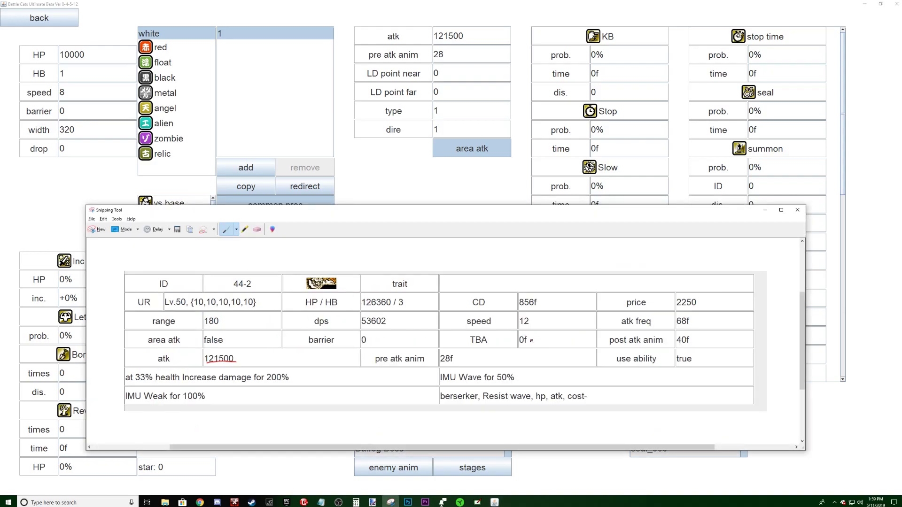
- Set the enemy's speed to 12, following the Balrog Cat stats snip
key(alt+Tab)
key(alt+Tab)
key(alt+Tab)
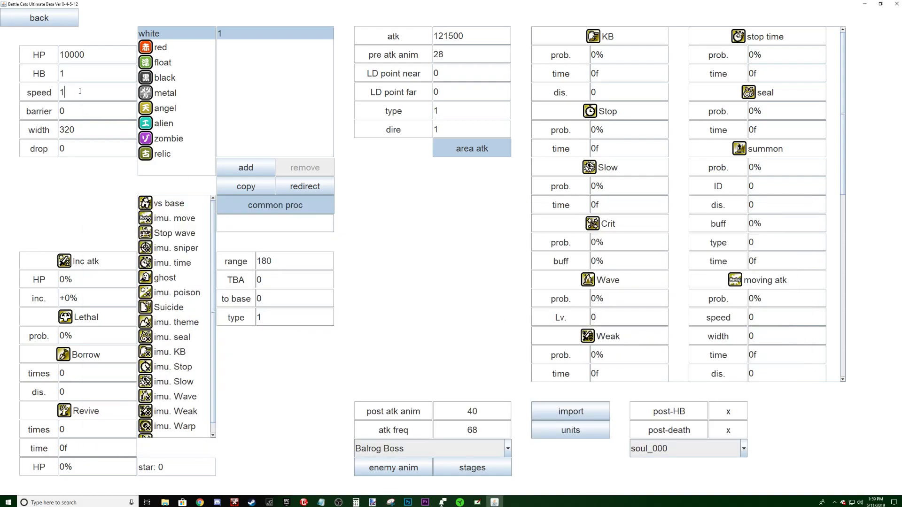
text(2)
- Set the enemy's HB to 4 and its drop to 10000
key(alt+Tab)
key(alt+Tab)
drag(78, 74, 56, 73)
click(74, 74)
text(10000)
drag(86, 148, 60, 148)
click(92, 149)
- Compare the enemy's stats and available abilities with those listed in the Balrog Cat stats snip
key(alt+Tab)
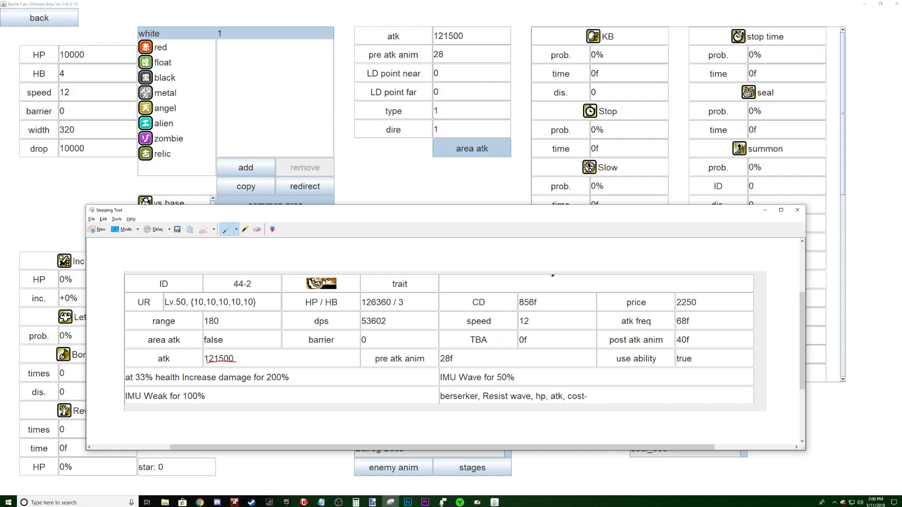
key(alt+Tab)
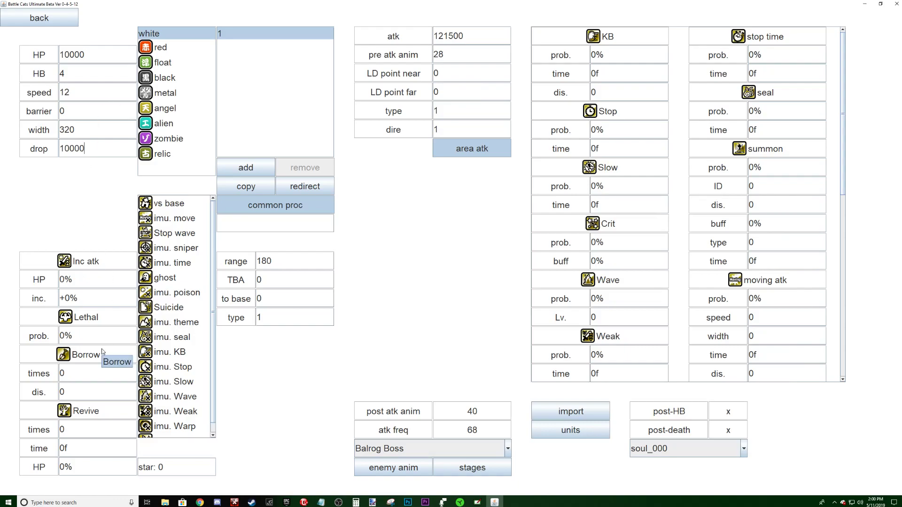
scroll(642, 336, down, 1)
scroll(640, 286, up, 1)
key(alt+Tab)
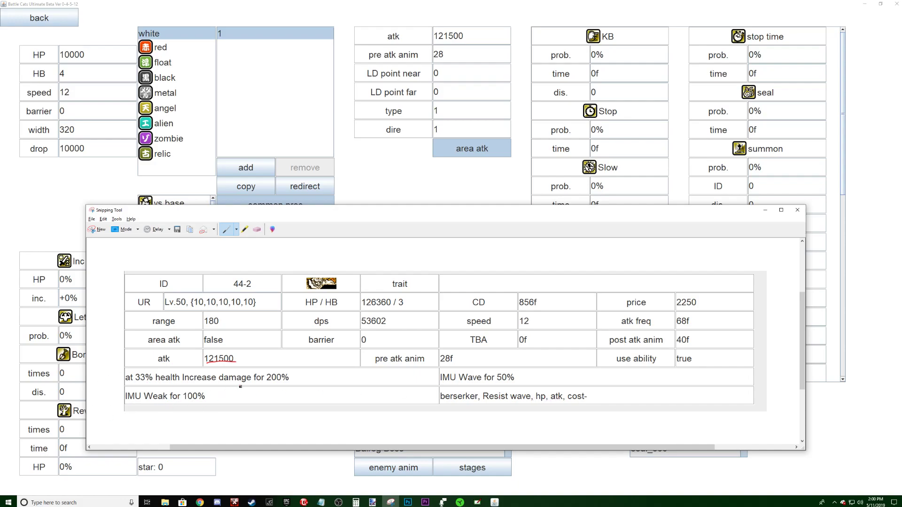
key(alt+Tab)
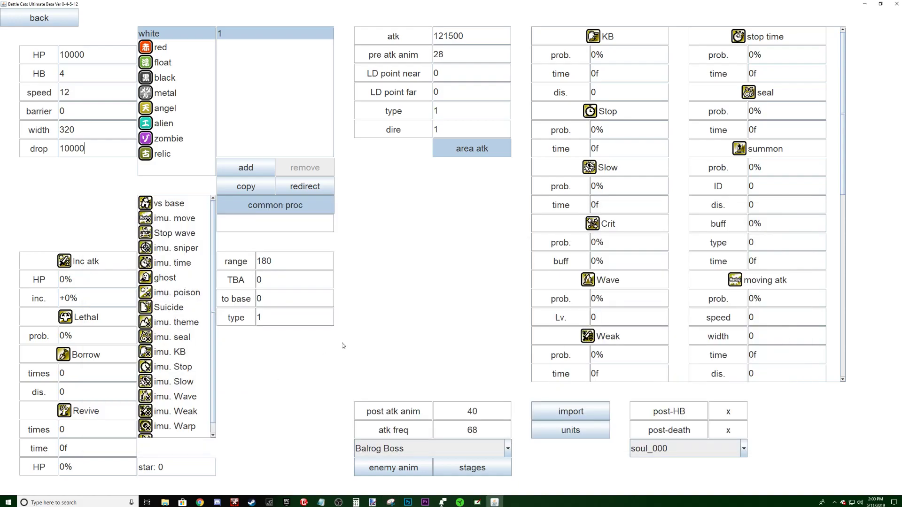
key(alt+Tab)
key(alt+Tab)
- Give the attack a Wave ability with 100% probability at level 10
click(607, 298)
text(100)
key(Tab)
key(BackSpace)
text(10)
scroll(601, 55, down, 5)
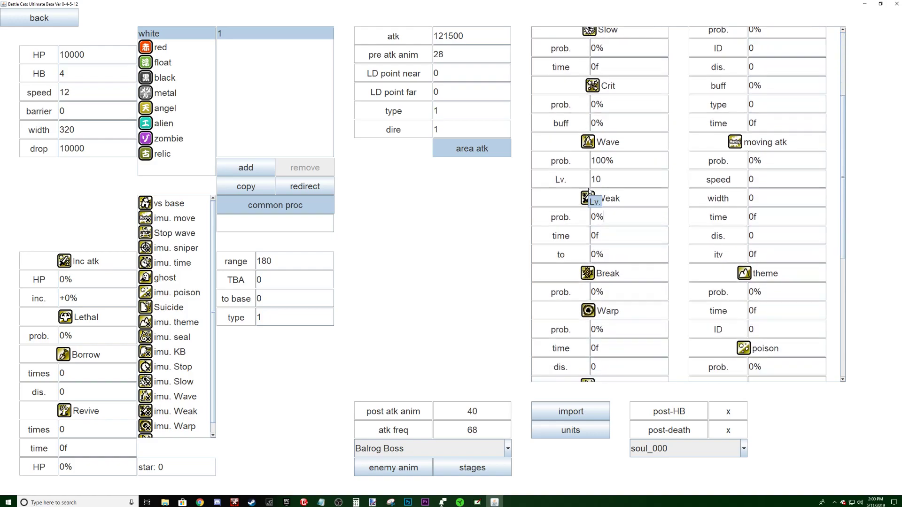
scroll(577, 206, up, 5)
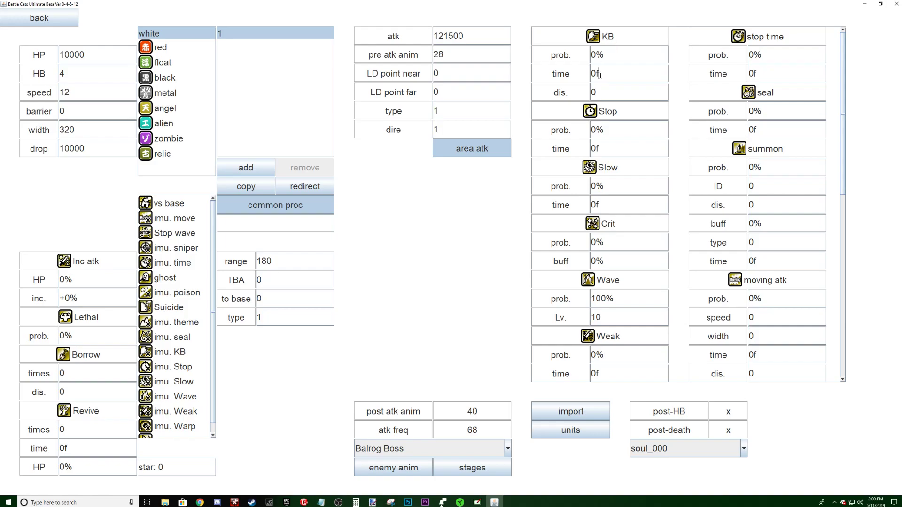
- Examine the time and distance settings of the KB ability
drag(609, 77, 590, 74)
click(600, 76)
click(592, 92)
click(620, 74)
click(621, 76)
drag(599, 77, 591, 75)
click(612, 75)
- Look through the attack abilities from Stop and Slow to Weak, Break, Warp, Curse, sniper and boss wave
scroll(586, 291, down, 1)
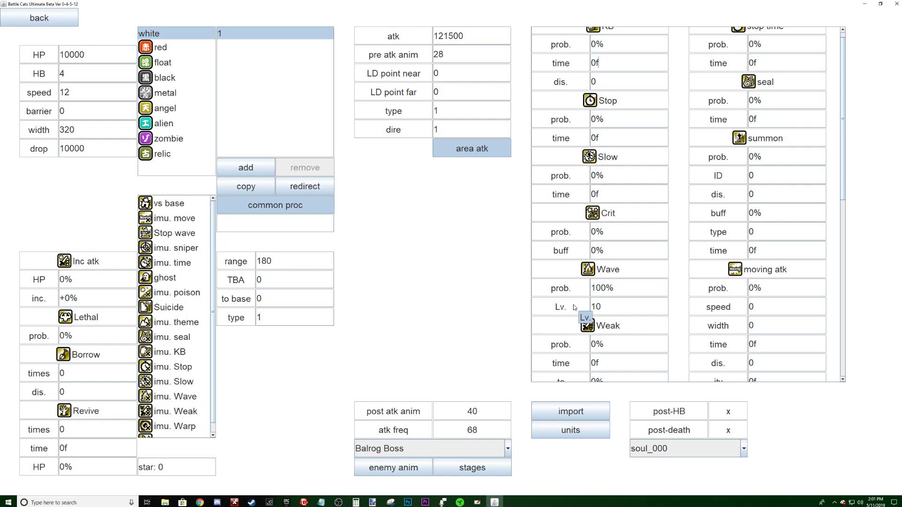
scroll(575, 309, down, 4)
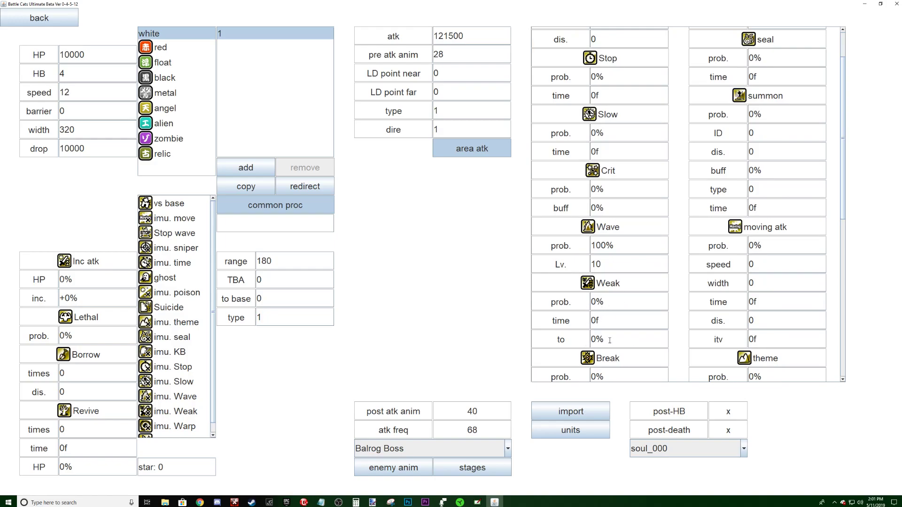
scroll(643, 335, down, 5)
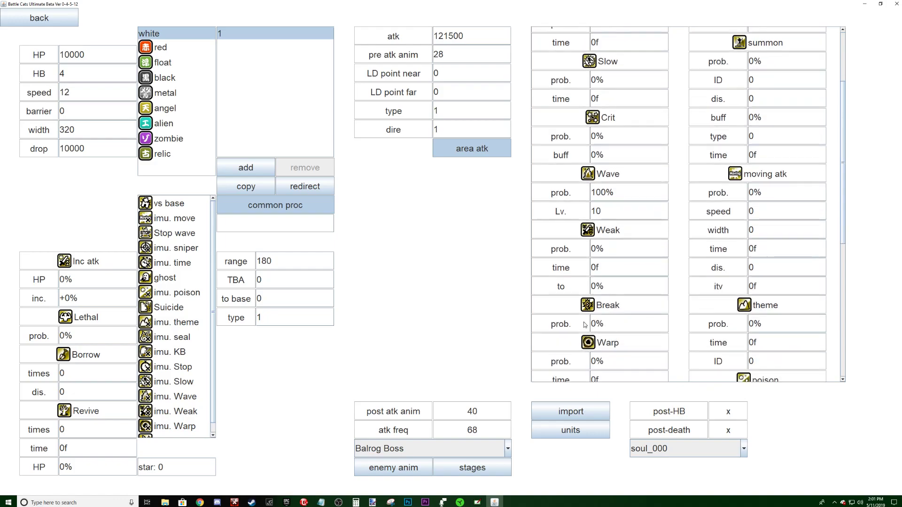
scroll(585, 324, down, 3)
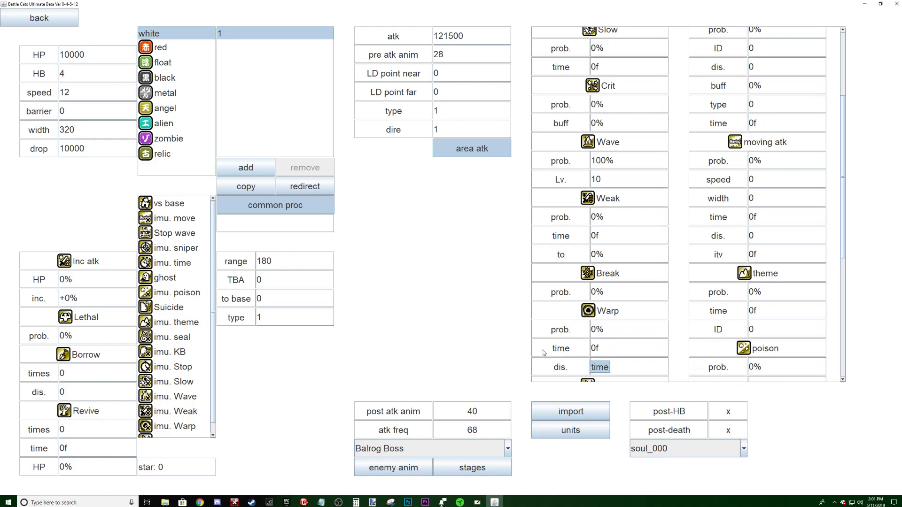
text(0)
scroll(553, 359, down, 3)
scroll(583, 324, down, 6)
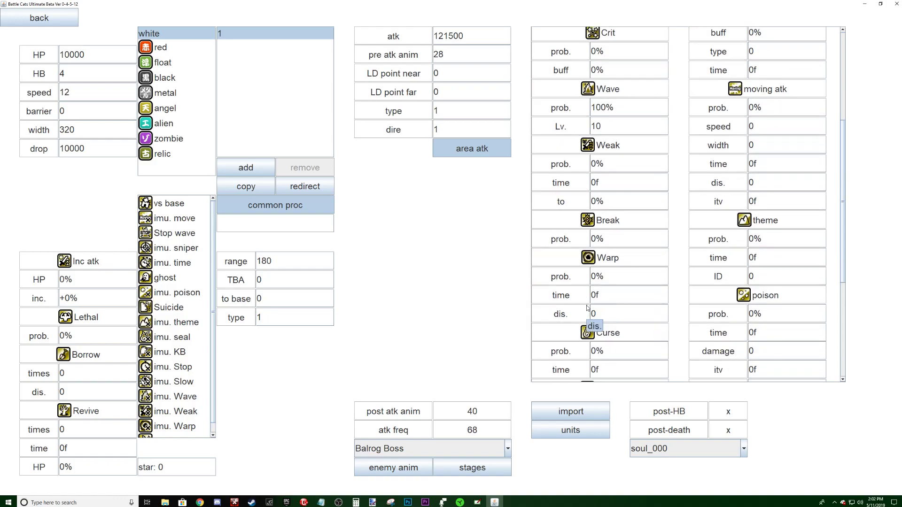
scroll(565, 259, down, 1)
scroll(557, 310, down, 3)
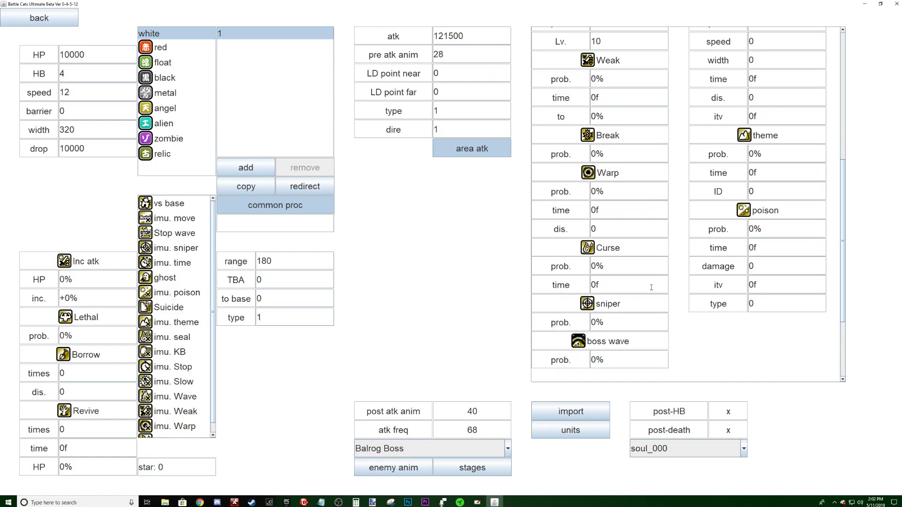
scroll(558, 368, up, 20)
scroll(694, 234, down, 20)
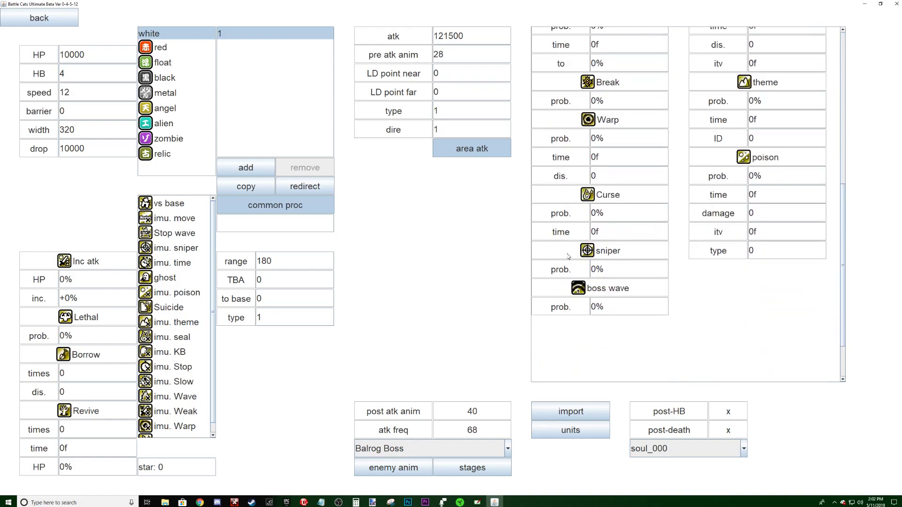
scroll(582, 270, up, 20)
scroll(662, 240, up, 7)
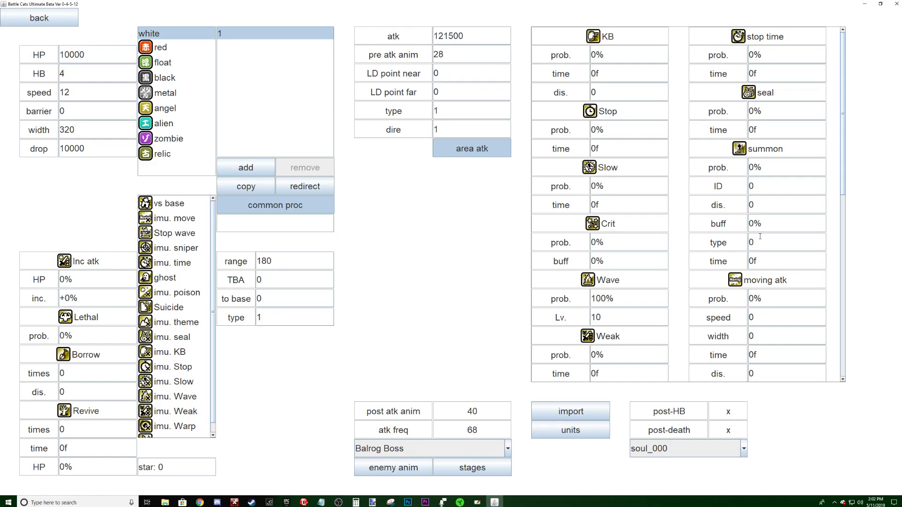
- Examine the summon ability's type options and the moving atk, theme and poison settings
scroll(760, 236, down, 1)
scroll(760, 235, up, 1)
mouse_move(282, 315)
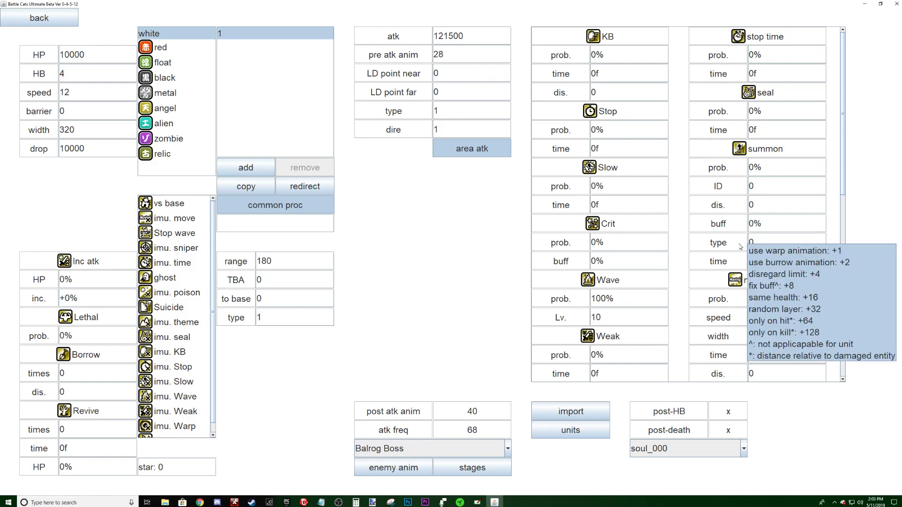
scroll(686, 310, down, 5)
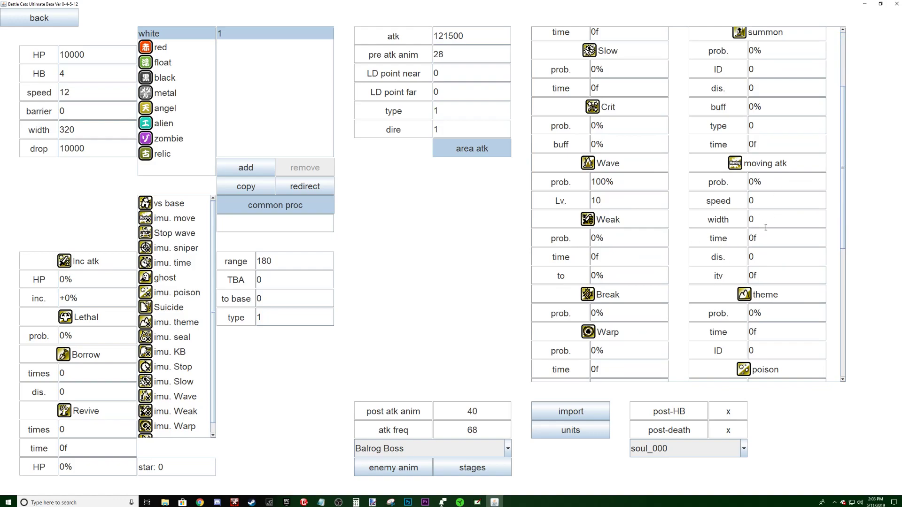
scroll(766, 231, down, 1)
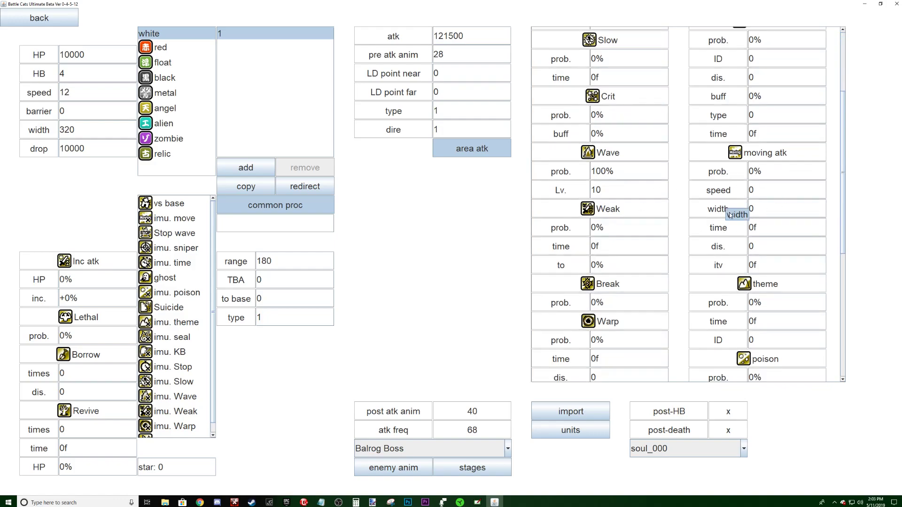
scroll(732, 225, down, 3)
scroll(744, 275, down, 3)
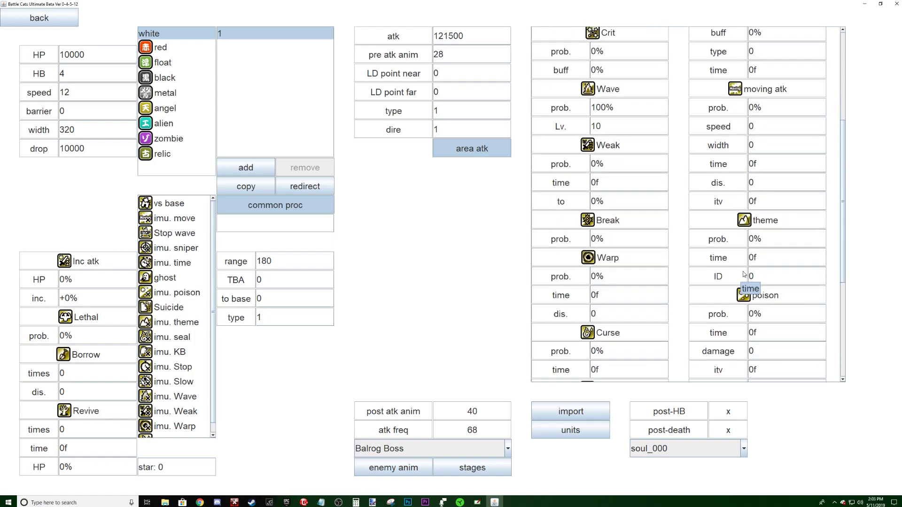
scroll(744, 275, down, 5)
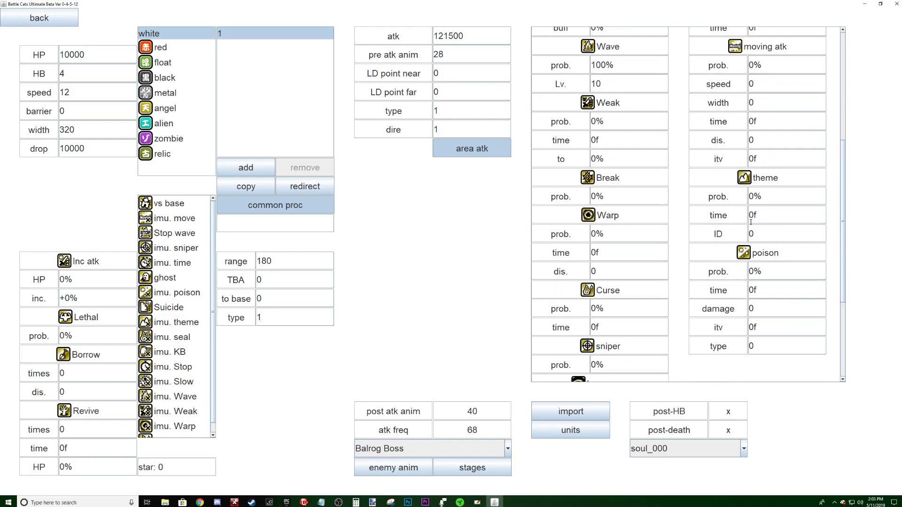
scroll(750, 222, up, 1)
scroll(727, 323, down, 4)
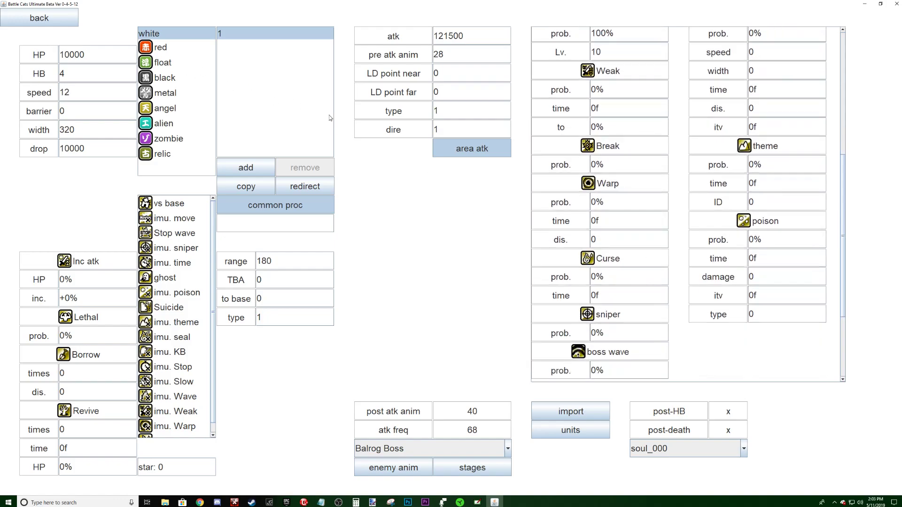
- Give the enemy the red trait and return to the Stories of Ligma pack overview
click(170, 49)
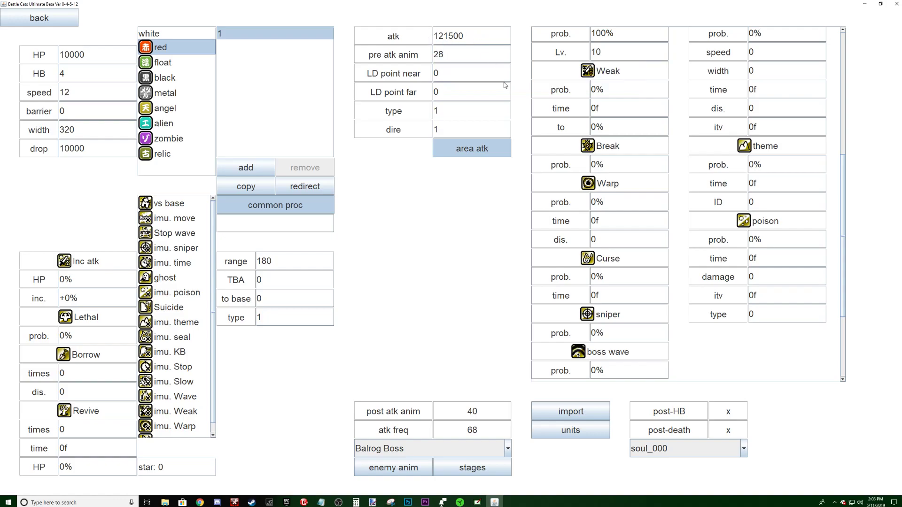
scroll(596, 237, up, 10)
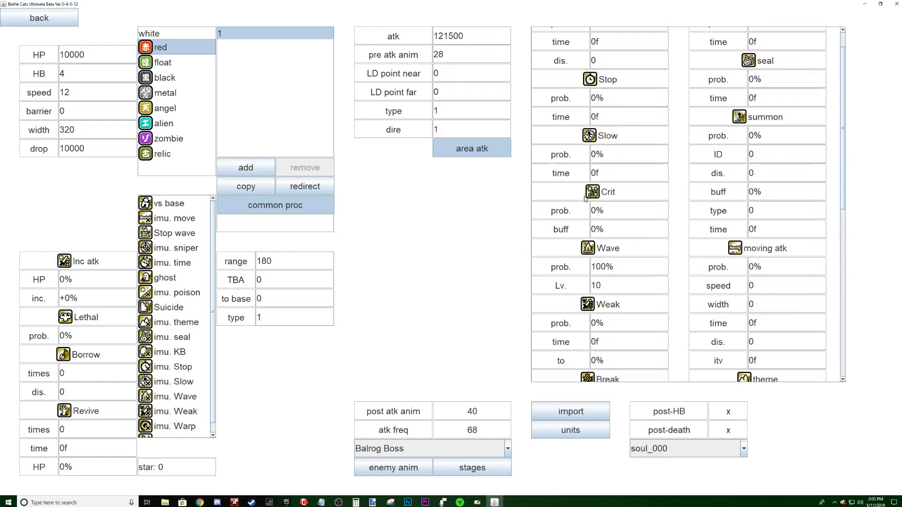
scroll(646, 285, down, 3)
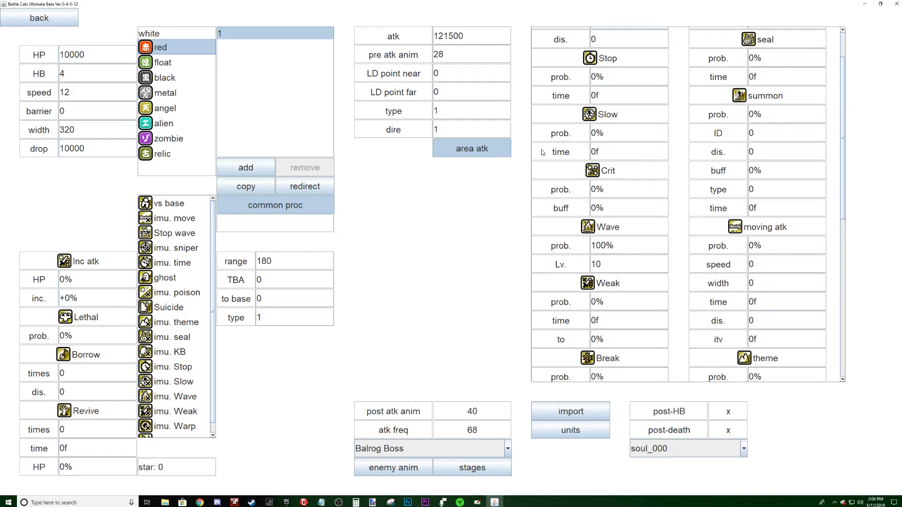
click(41, 20)
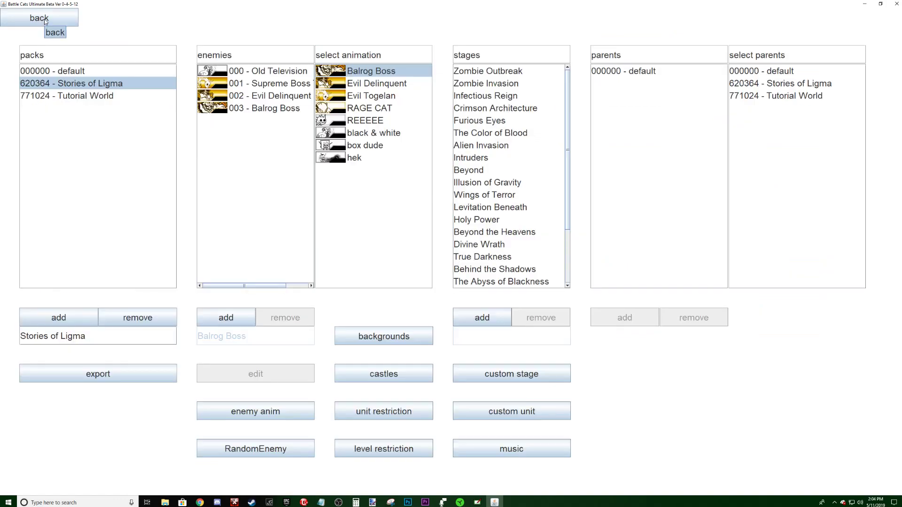
- Add a new custom stage to the Unforgetting map and name it Balrog Boss Level
click(510, 372)
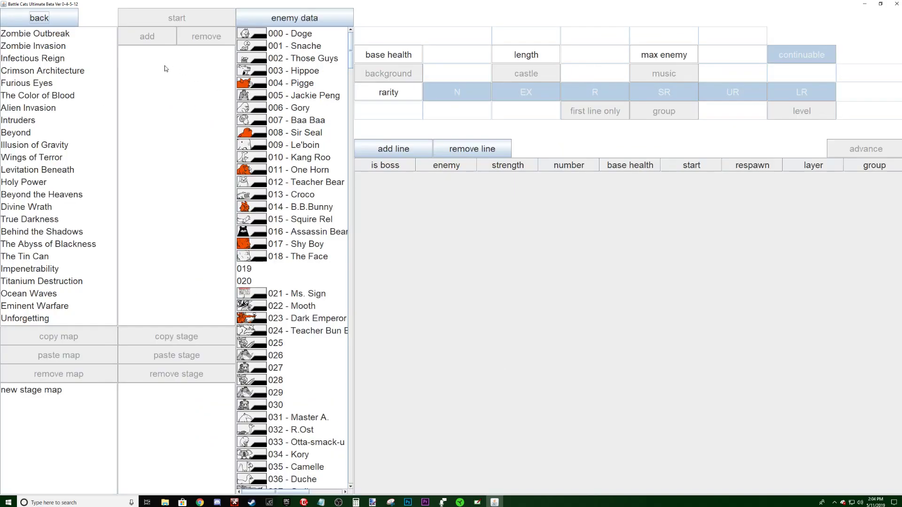
click(33, 318)
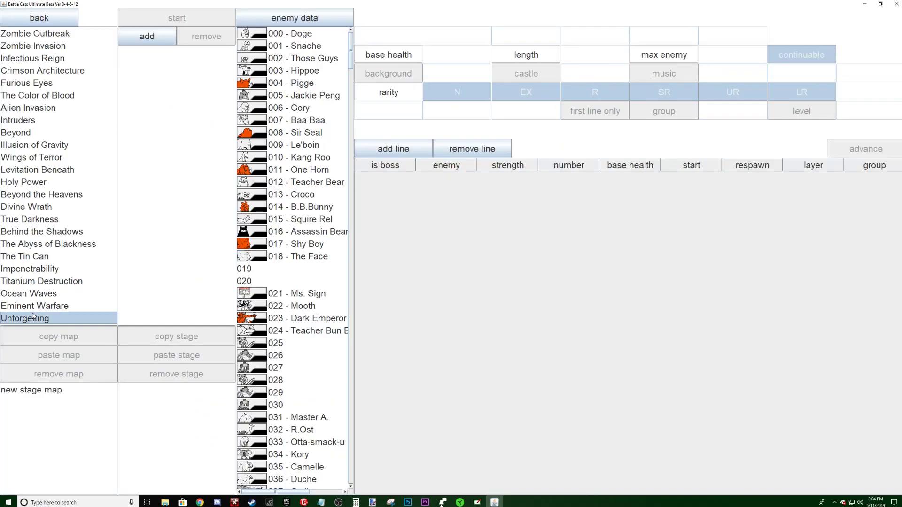
click(147, 36)
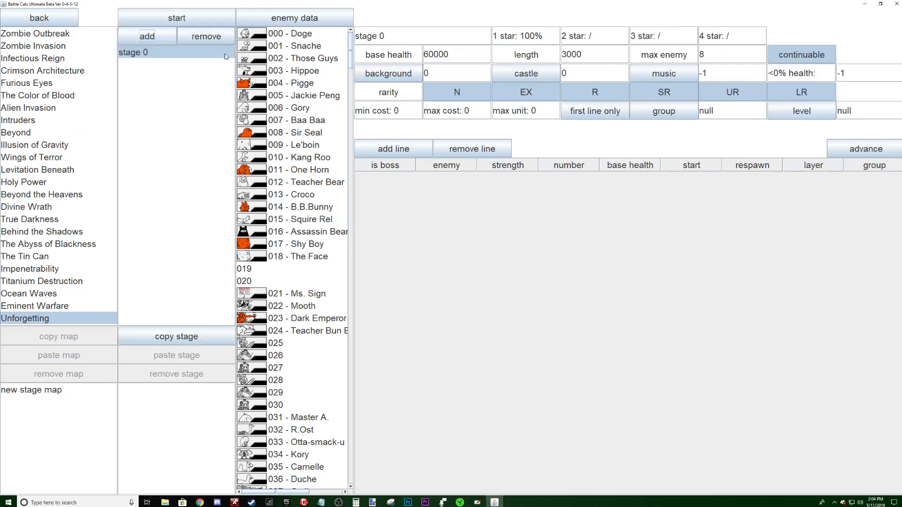
click(411, 33)
text(Bl)
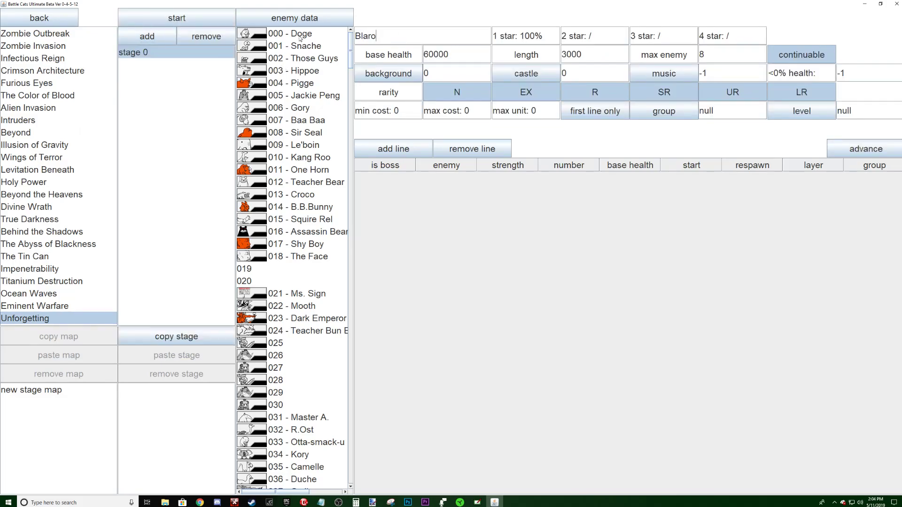
text(aro)
key(BackSpace)
text(g Boss Level)
key(Return)
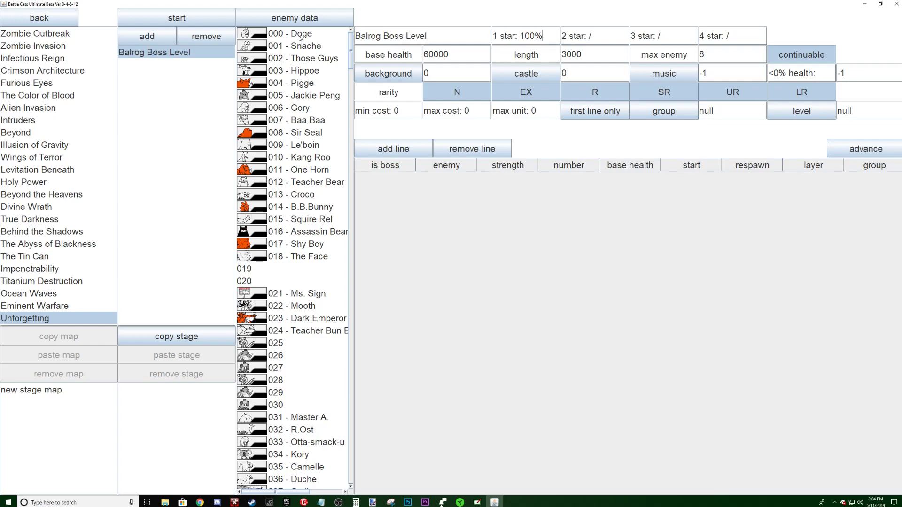
- Add a line with the custom Balrog Boss enemy to the stage and set the stage length to 8000
scroll(351, 162, down, 15)
drag(351, 94, 351, 463)
click(297, 485)
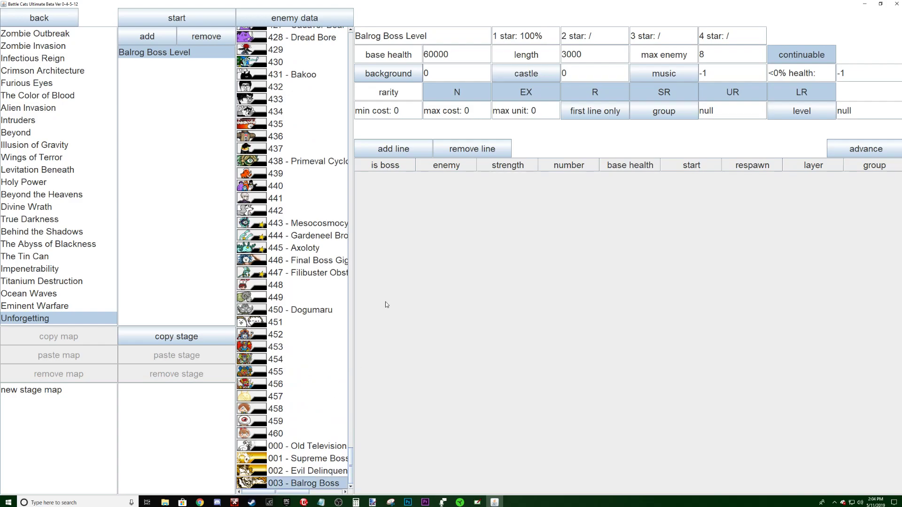
click(393, 148)
key(Tab)
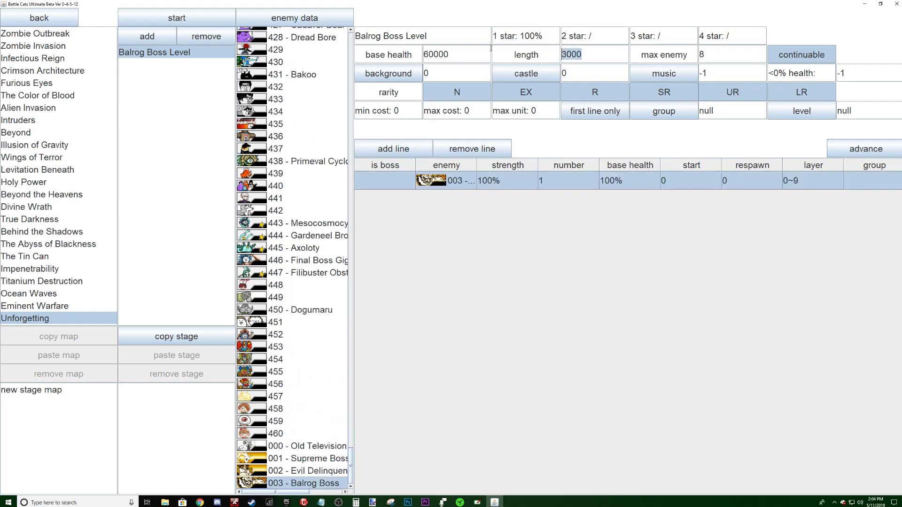
text(800)
- Start a battle on the stage using the hekking lit lineup and show it on the large screen
click(194, 22)
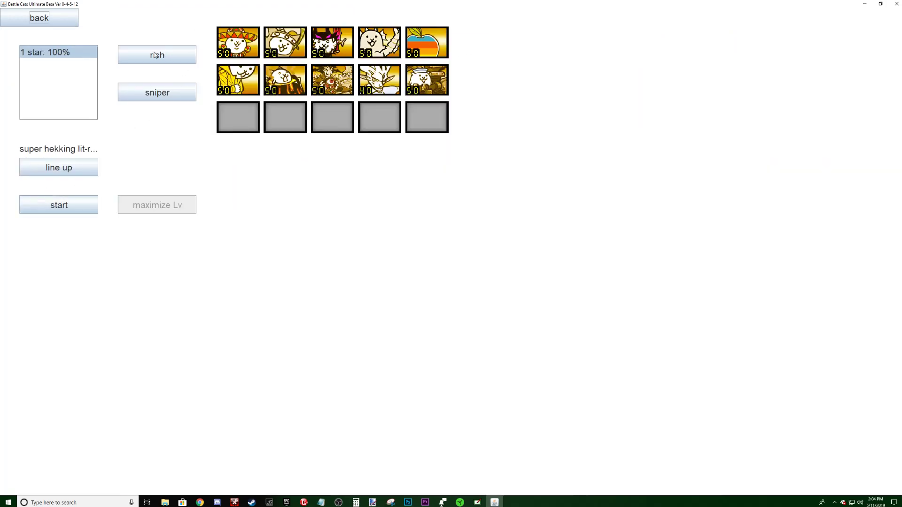
click(59, 168)
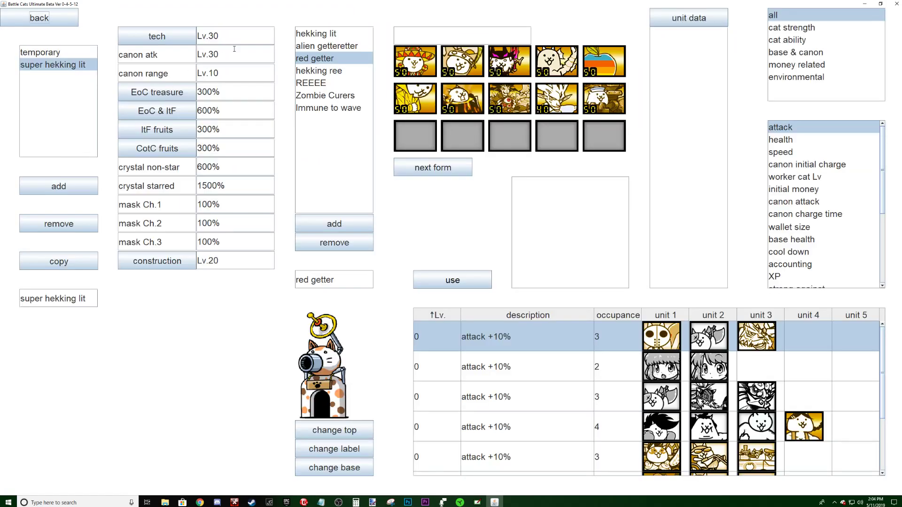
click(323, 34)
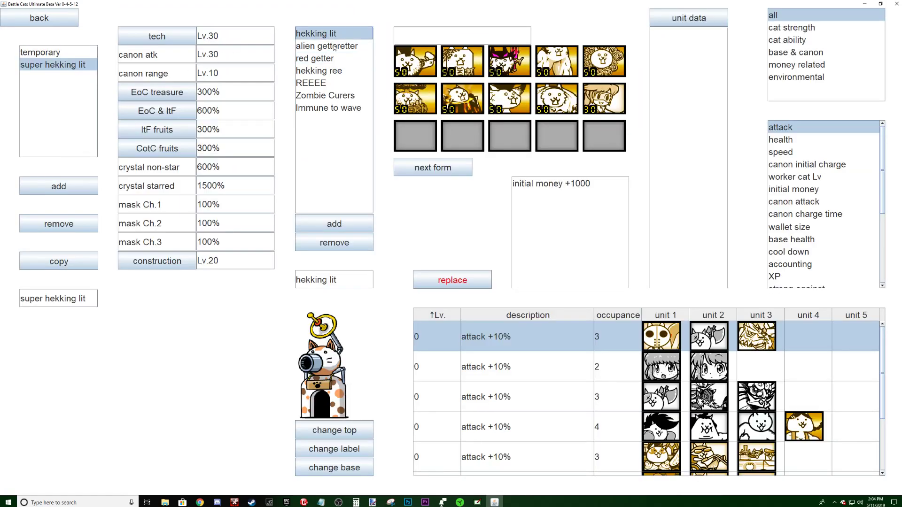
click(46, 19)
click(59, 203)
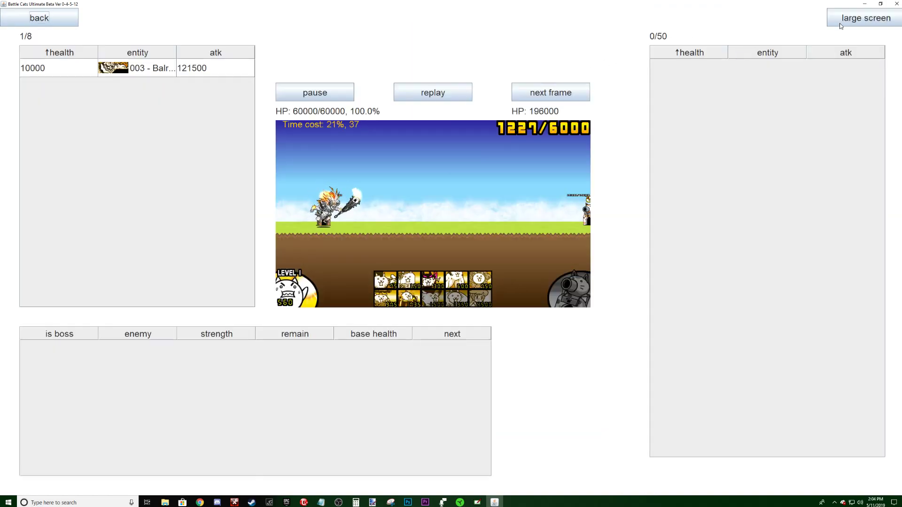
click(866, 18)
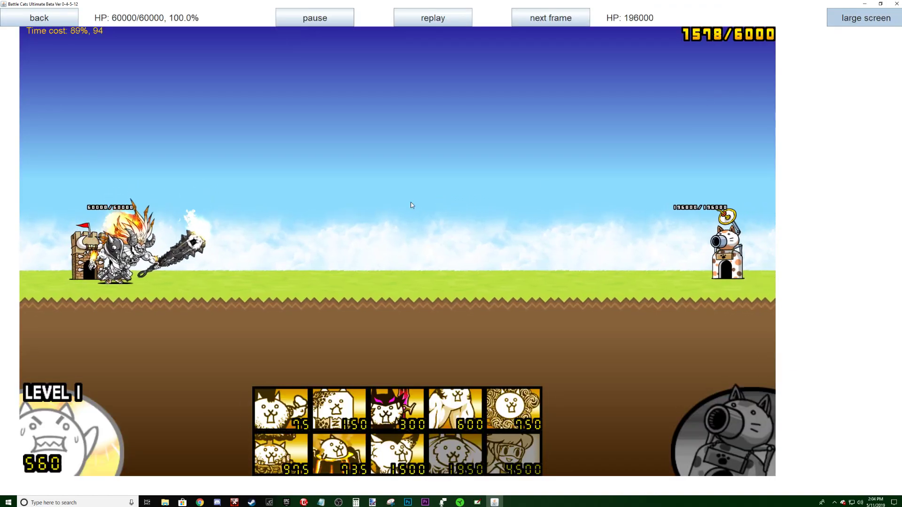
- Test the boss fight by deploying the 1500-cost cat, several 75- and 150-cost cats and the 750-cost cat
click(402, 451)
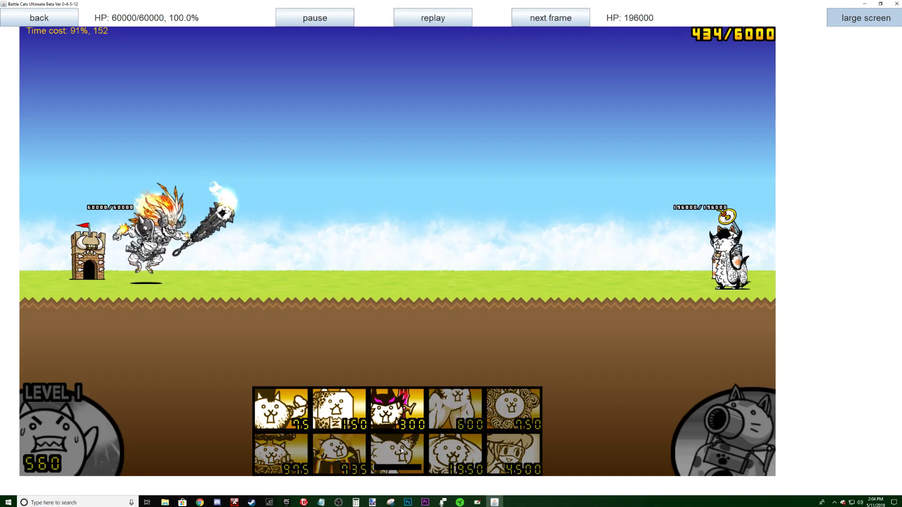
click(327, 412)
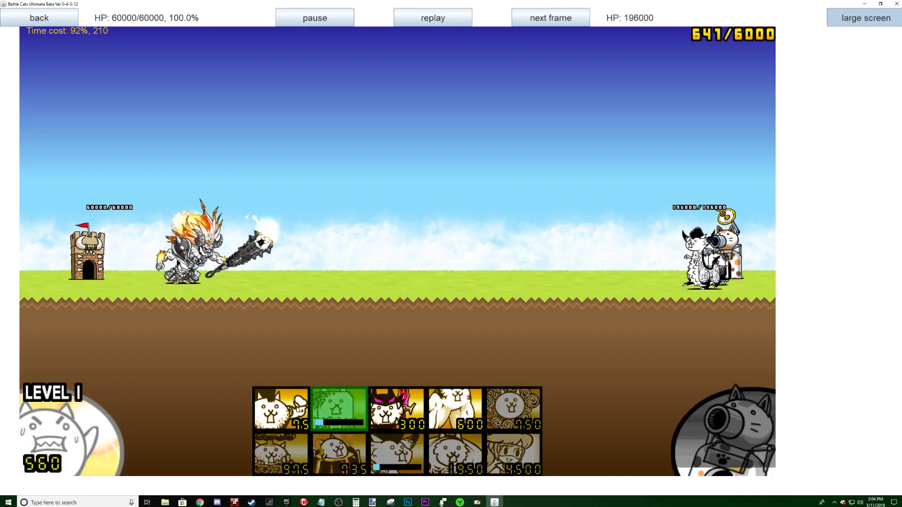
click(258, 408)
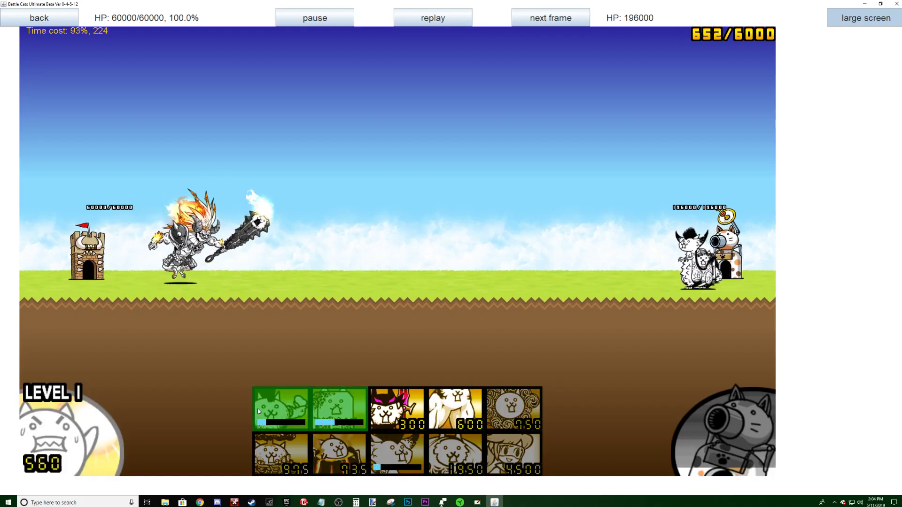
click(301, 405)
click(325, 404)
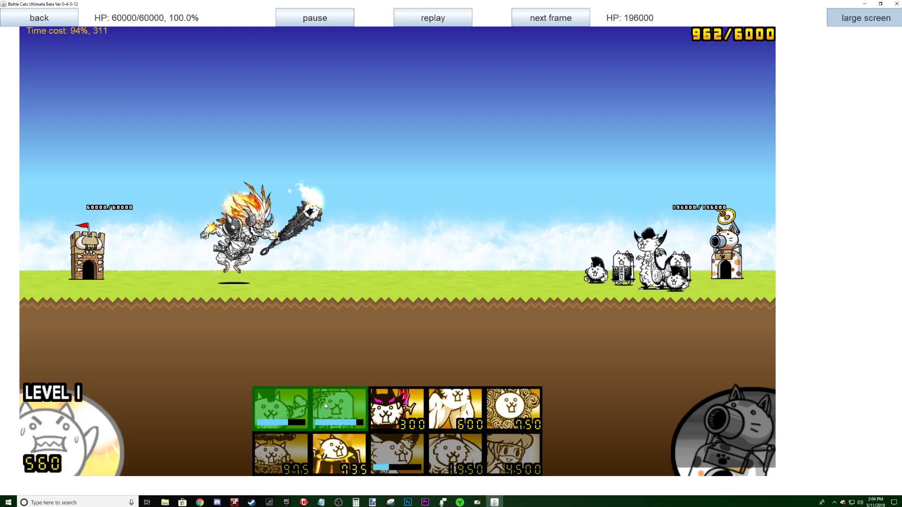
click(301, 406)
click(347, 413)
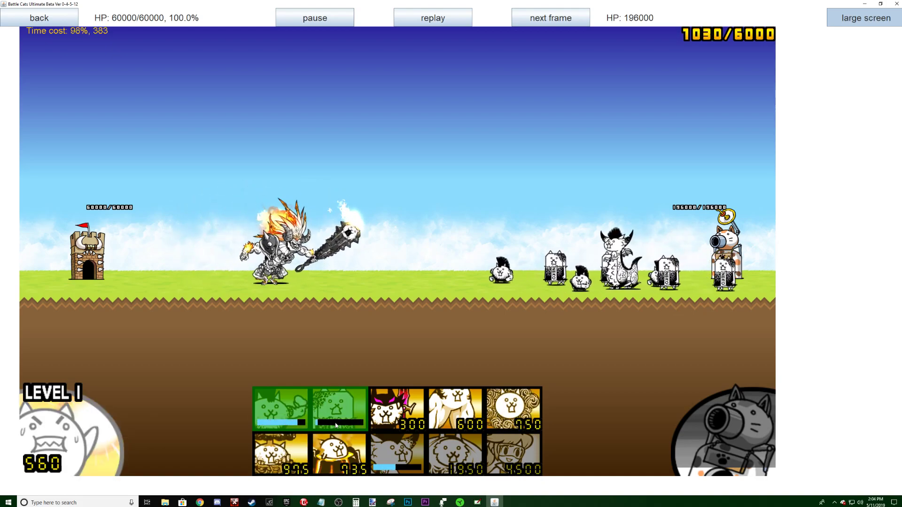
click(301, 407)
click(328, 404)
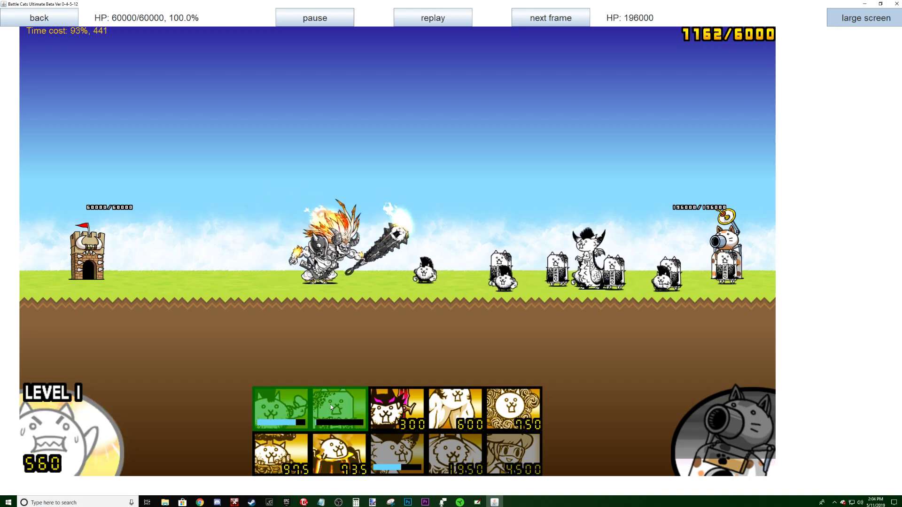
click(330, 405)
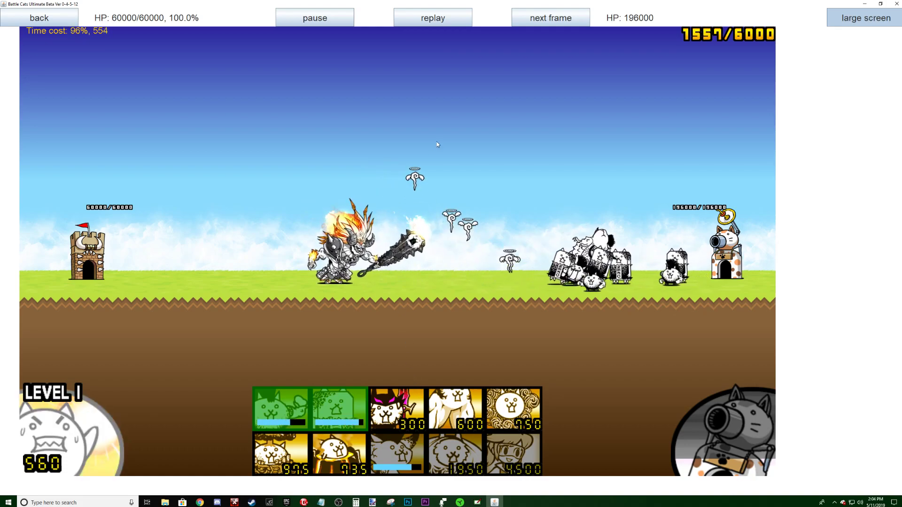
click(517, 411)
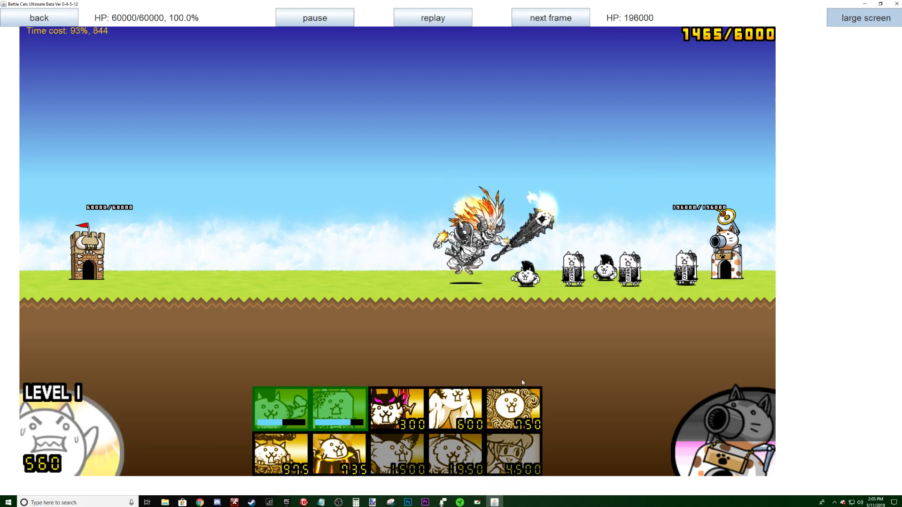
- Examine the Balrog Boss up close in battle, deploy the 1950-cost cat, and leave the battle
drag(564, 305, 379, 317)
scroll(480, 317, up, 5)
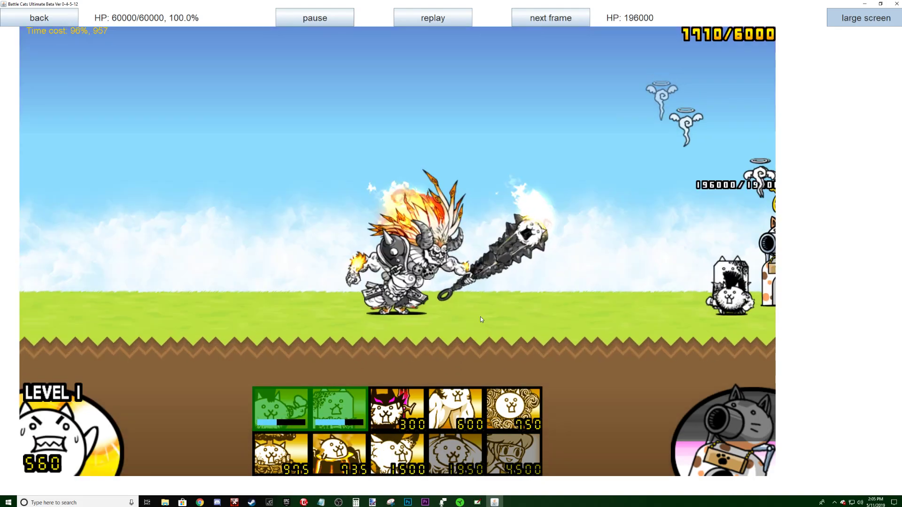
drag(487, 319, 362, 332)
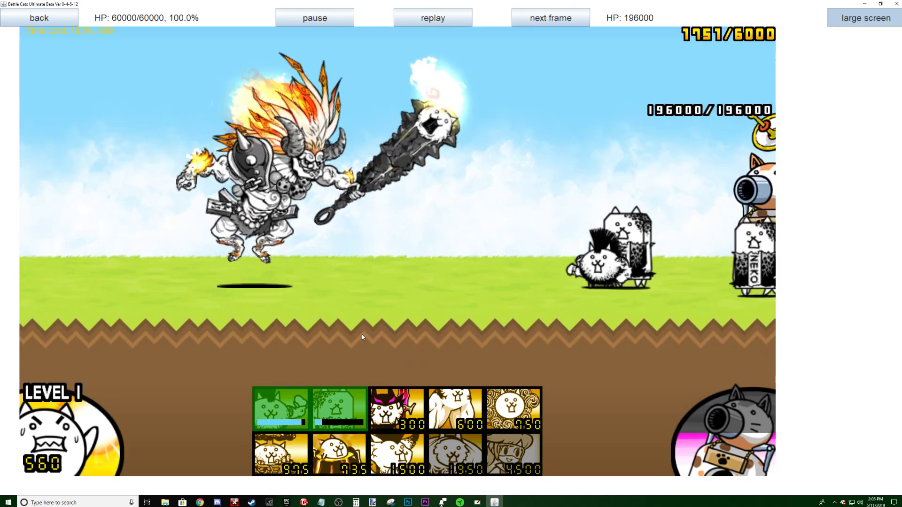
scroll(362, 334, down, 5)
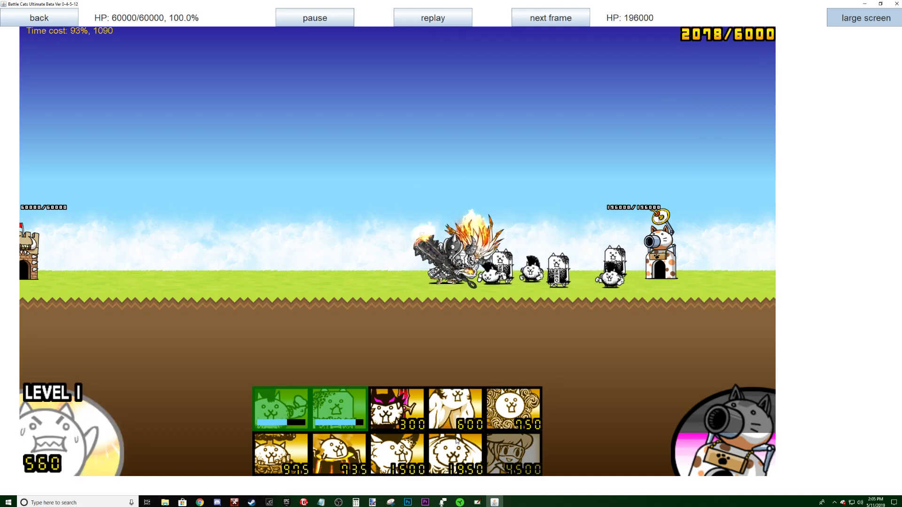
click(465, 450)
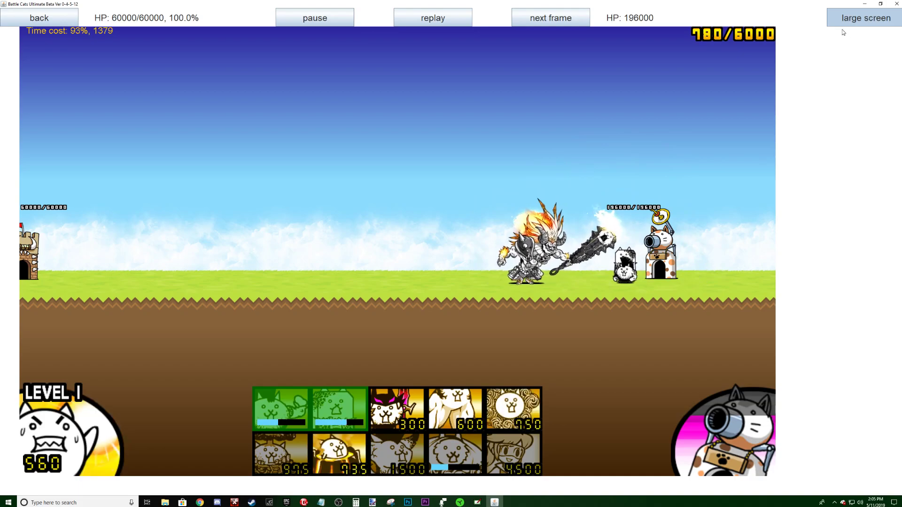
click(42, 22)
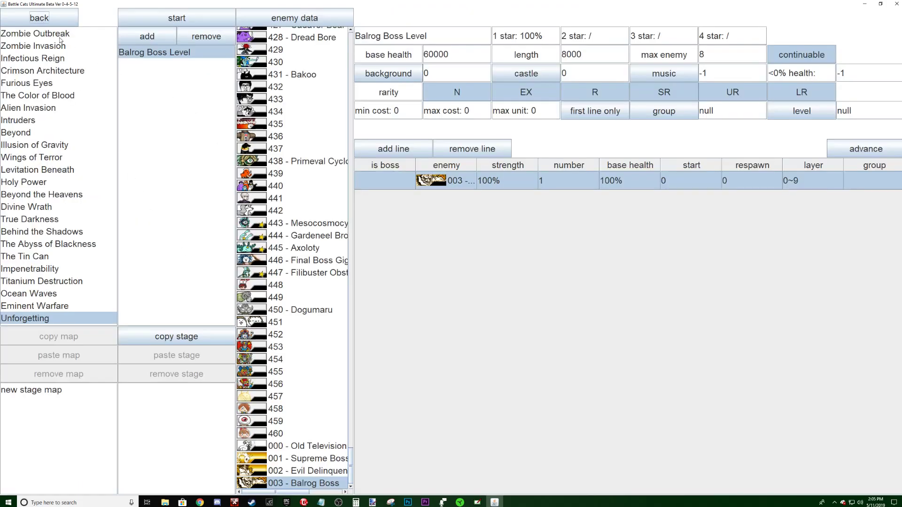
- Set the Balrog Boss enemy's HP to 126360 and HB to 3, matching the captured Balrog Cat stats, and return to the pack overview
click(43, 22)
click(240, 108)
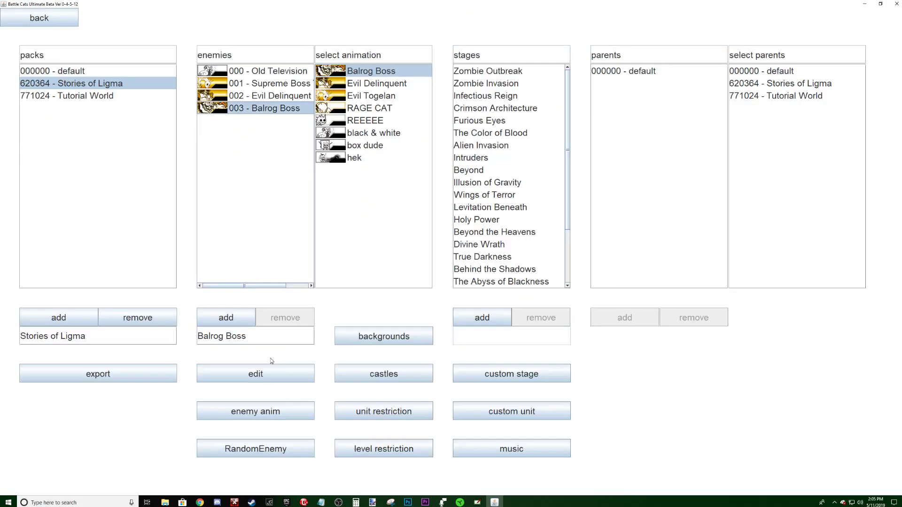
click(270, 371)
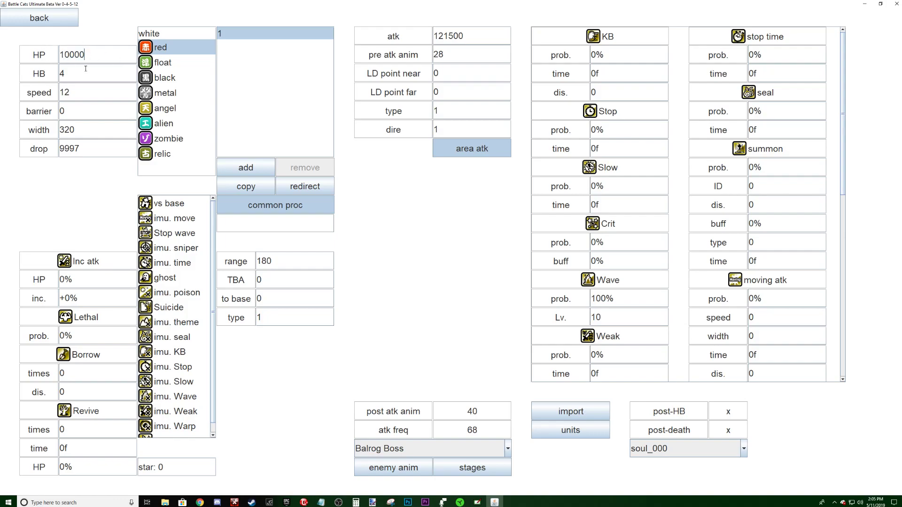
click(391, 502)
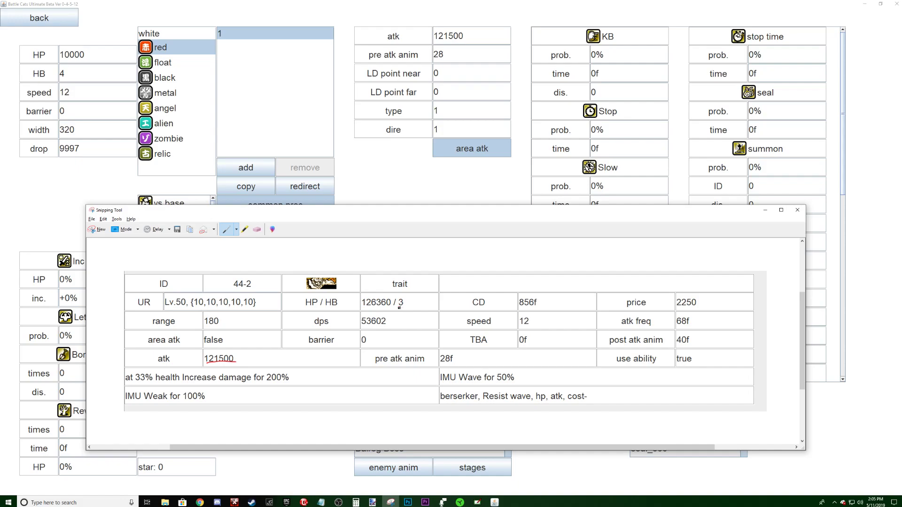
click(81, 55)
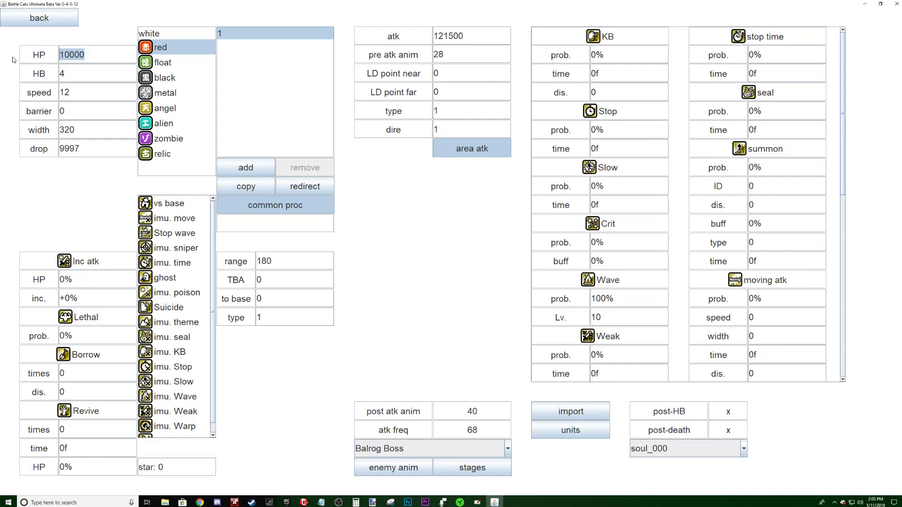
text(126360)
key(alt+Tab)
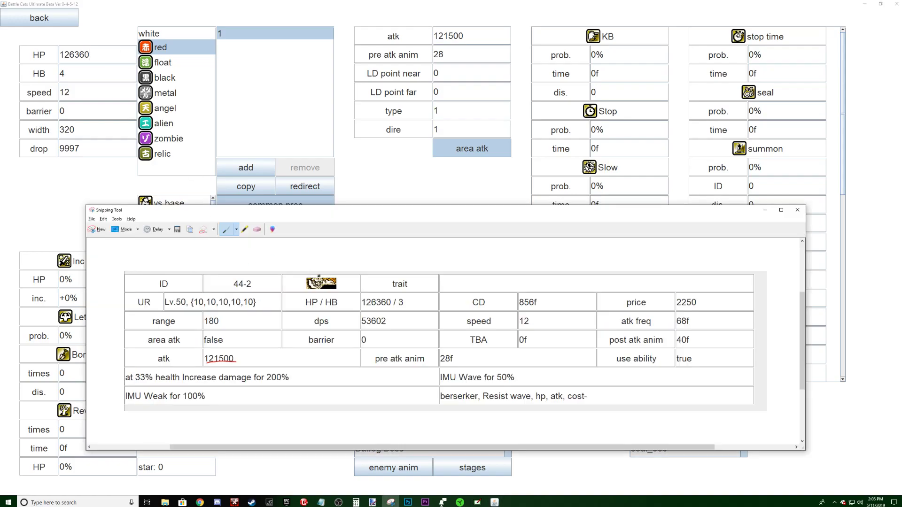
key(alt+Tab)
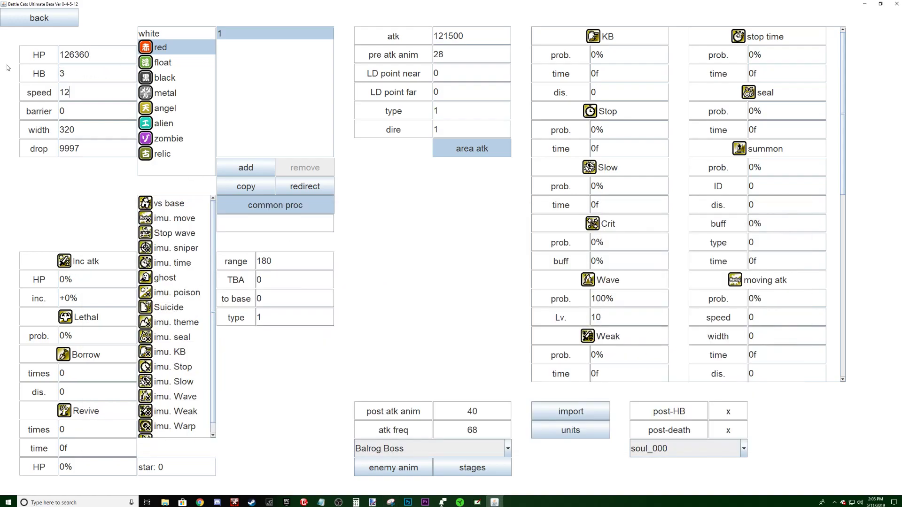
click(41, 18)
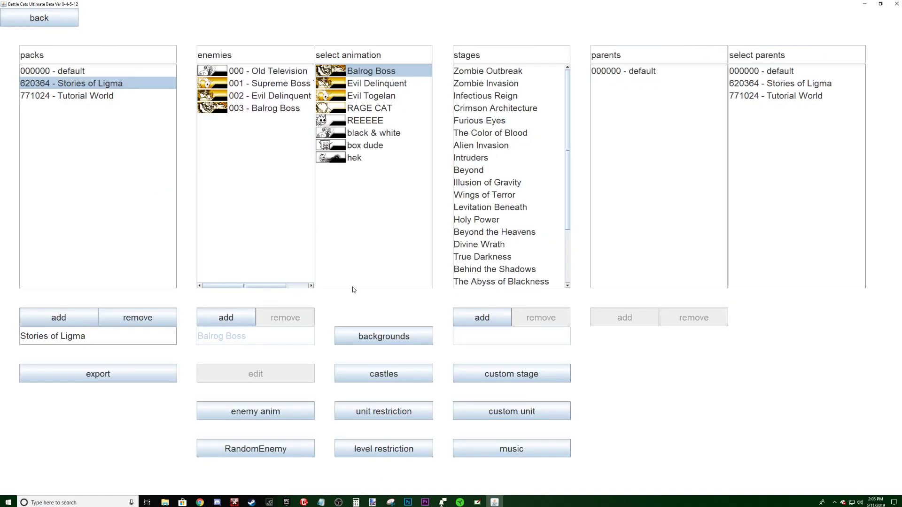
- Browse the built-in enemy animations and select 016 - Assassin Bear
click(47, 21)
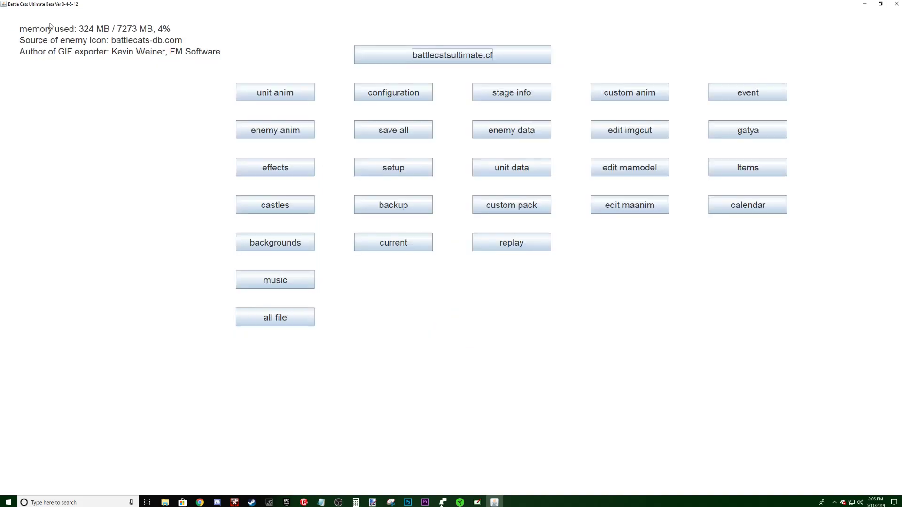
click(276, 134)
click(101, 185)
scroll(101, 187, down, 4)
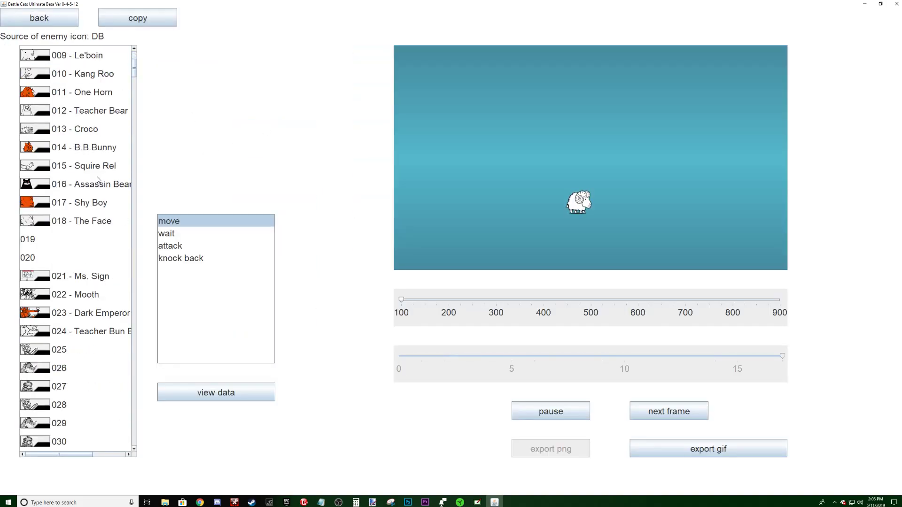
click(97, 177)
click(94, 167)
click(88, 186)
click(80, 201)
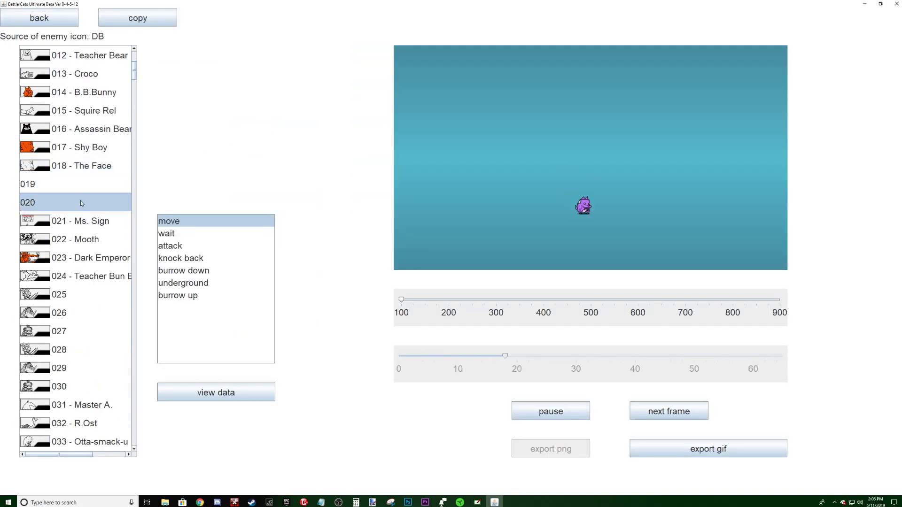
scroll(80, 201, down, 1)
click(103, 75)
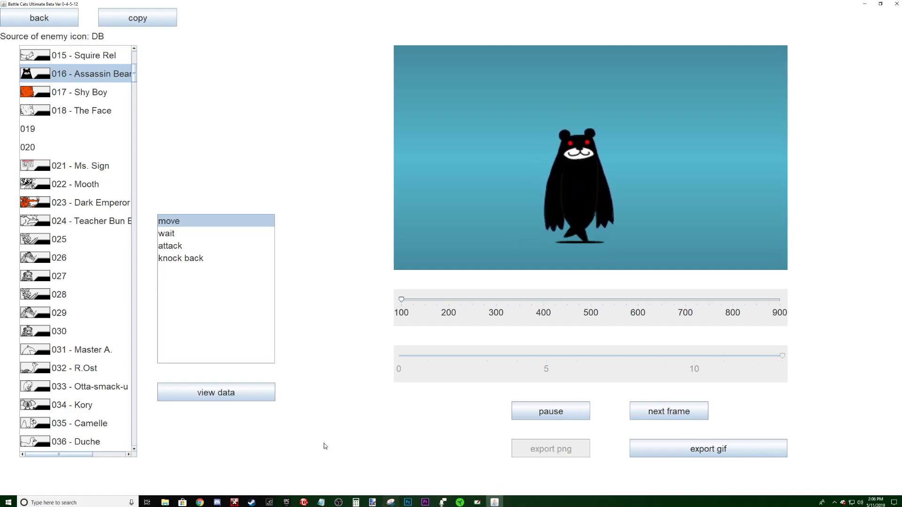
- Display the Assassin Bear's data and capture its stats table with the Snipping Tool
click(245, 388)
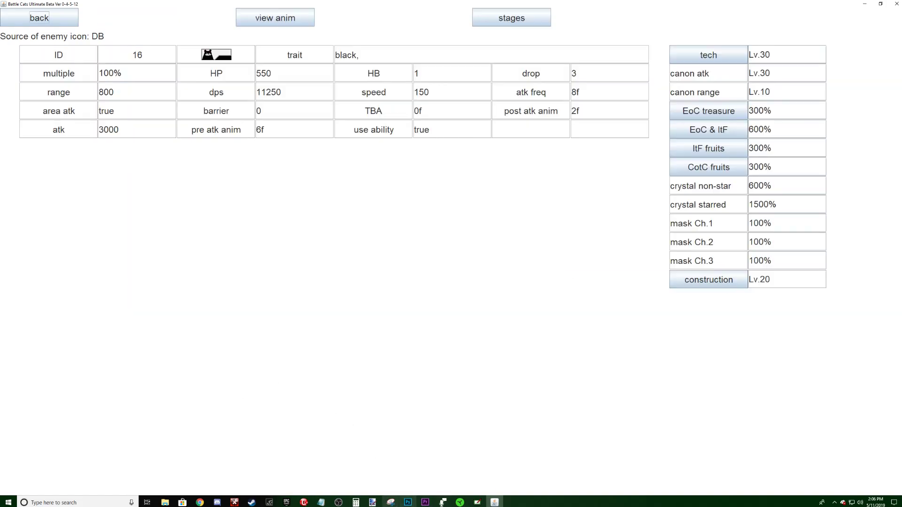
click(390, 502)
click(98, 229)
drag(15, 43, 651, 142)
click(521, 263)
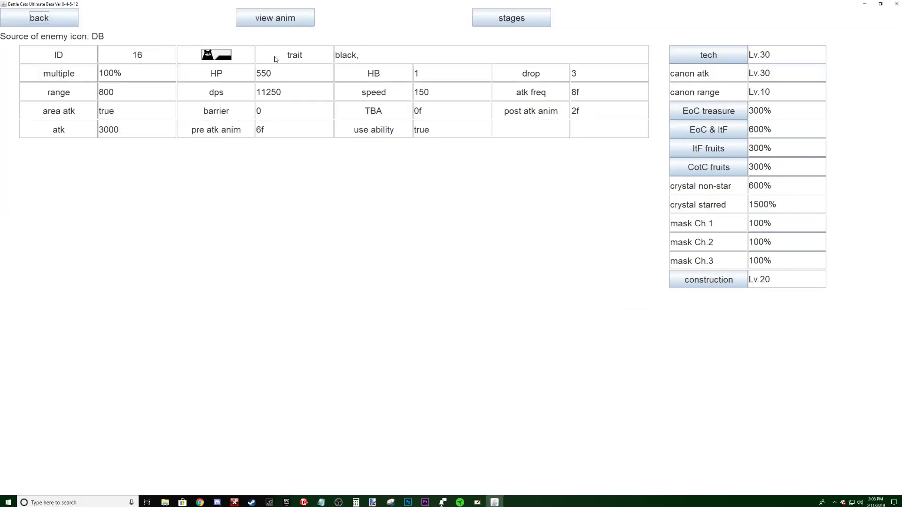
- Copy the Assassin Bear animation into the custom animations and name it A Bear
click(66, 27)
click(66, 23)
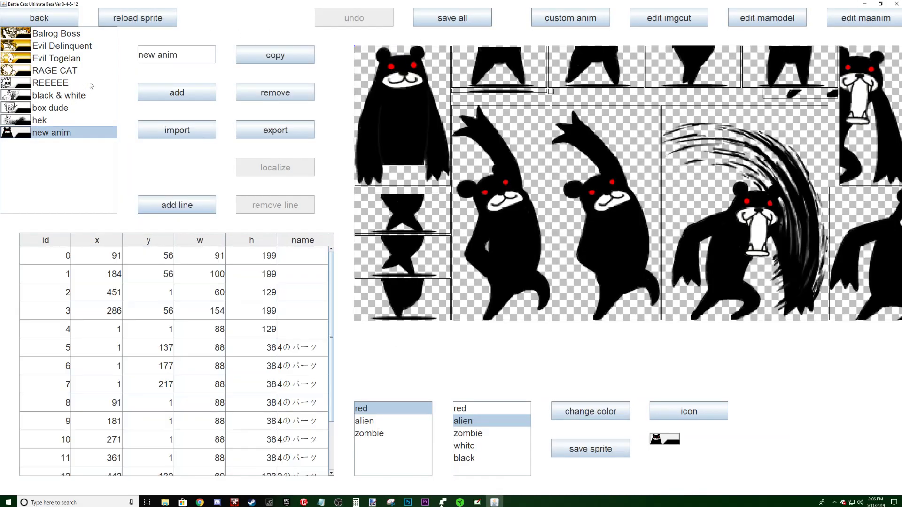
text(A;)
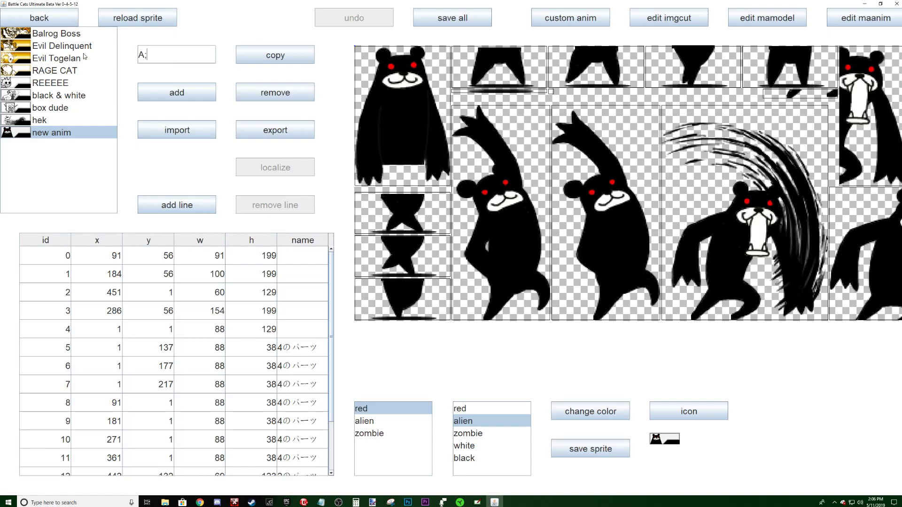
text( Bear)
key(Tab)
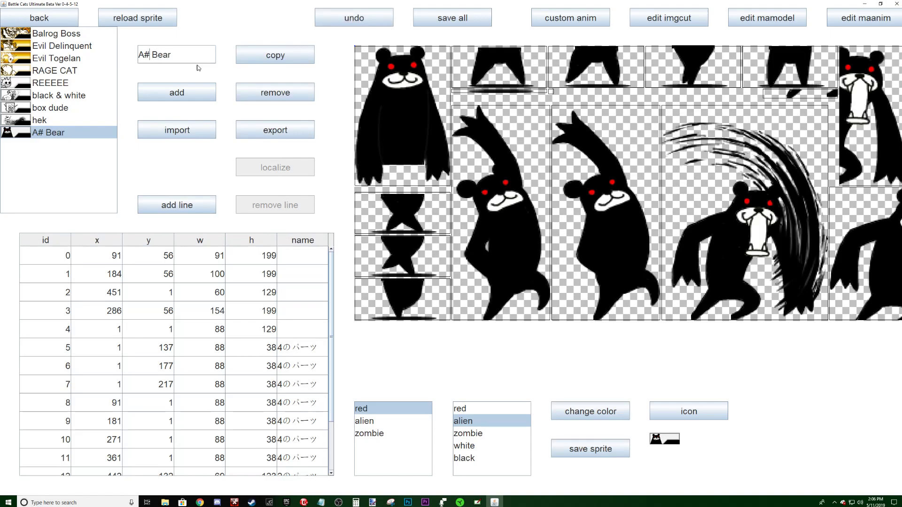
key(BackSpace)
- Mirror the A Bear animation by reverting its mamodel, and return to the main menu
click(742, 18)
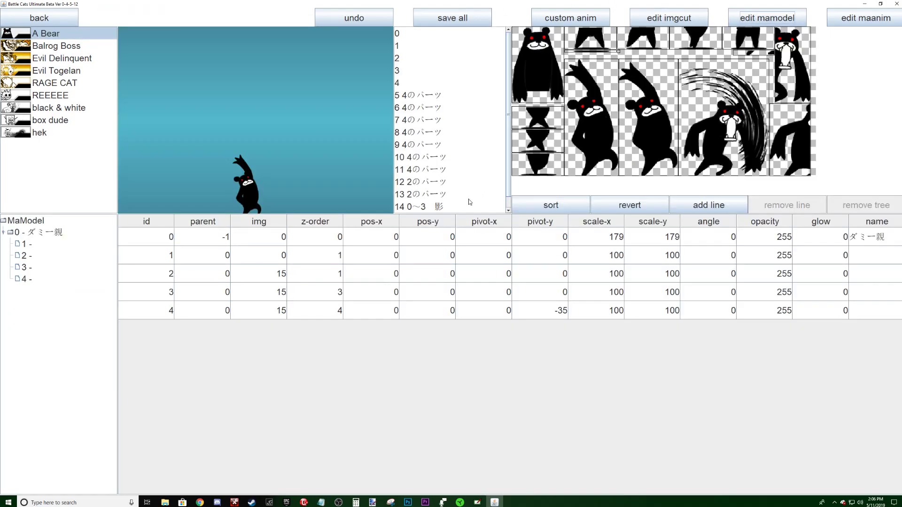
click(650, 203)
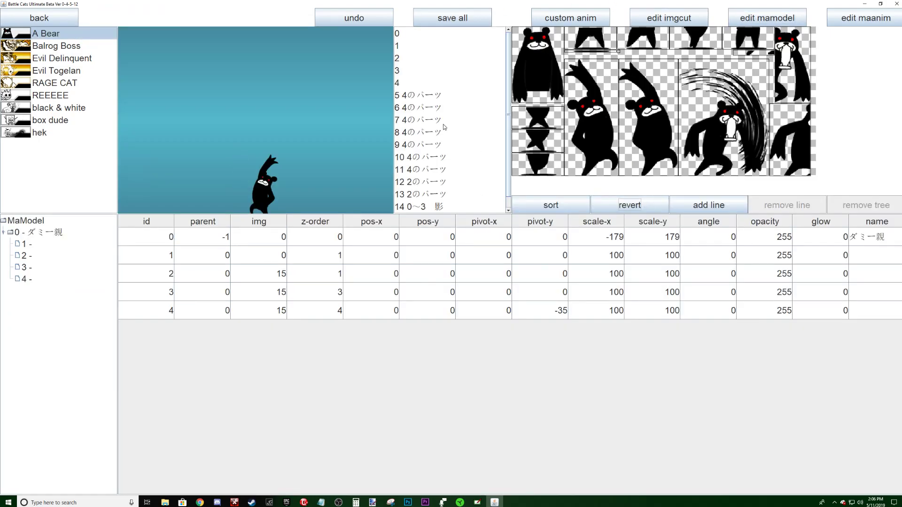
click(40, 17)
click(139, 16)
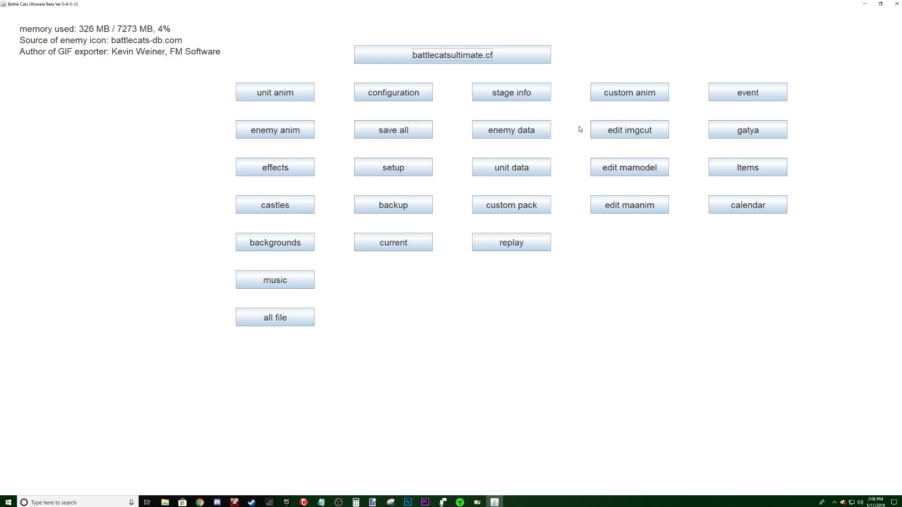
- Add a custom unit to the Stories of Ligma pack using the A Bear animation
click(537, 203)
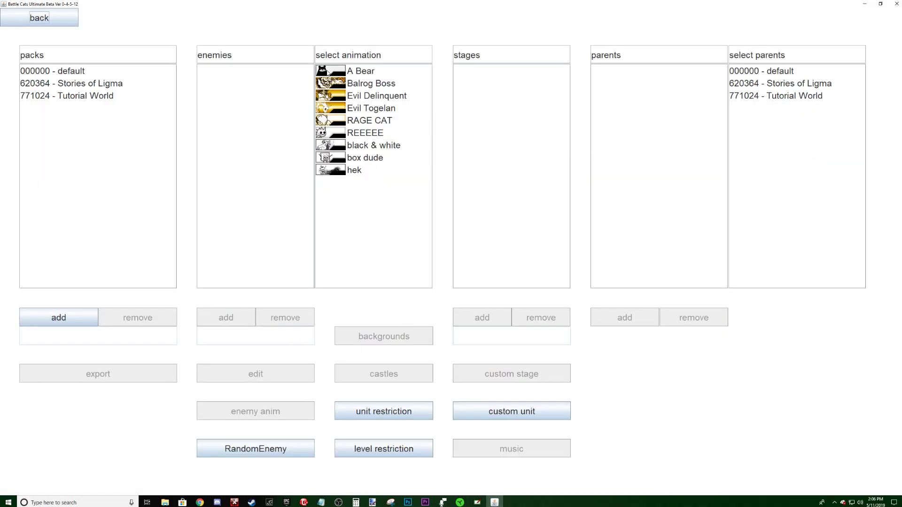
click(104, 81)
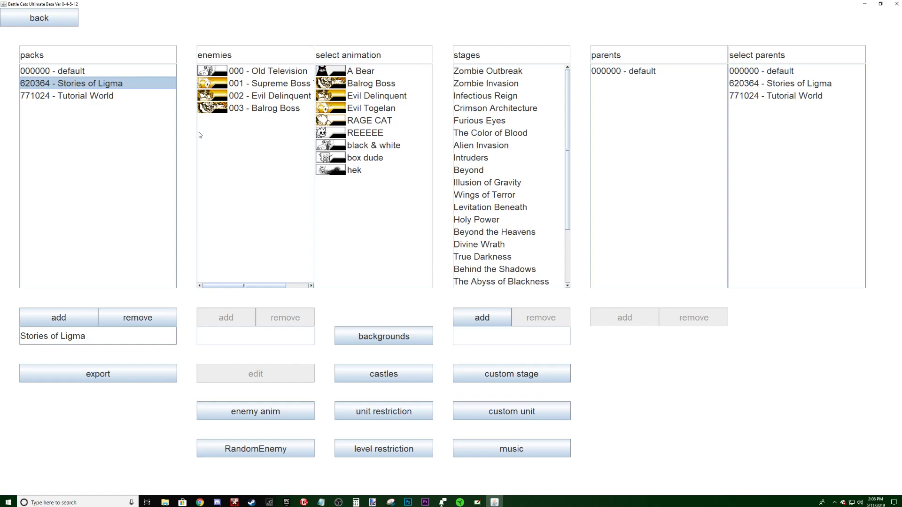
click(356, 72)
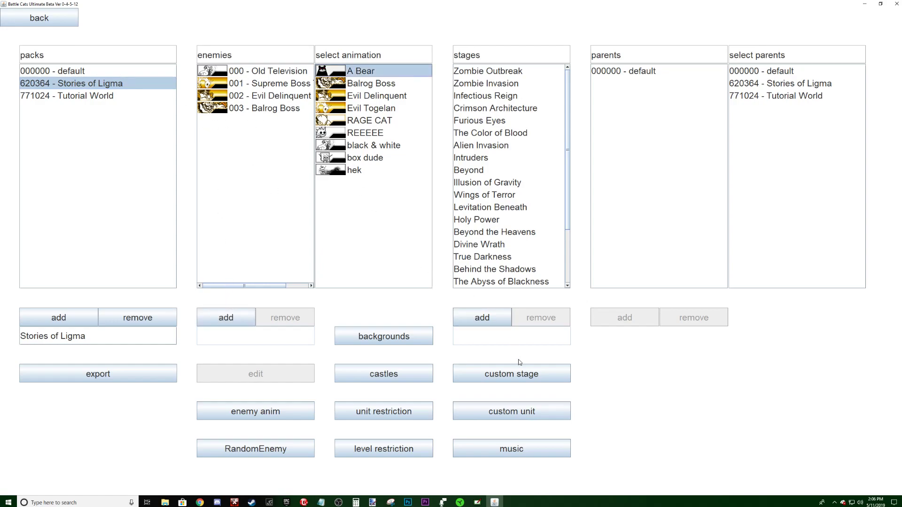
click(517, 416)
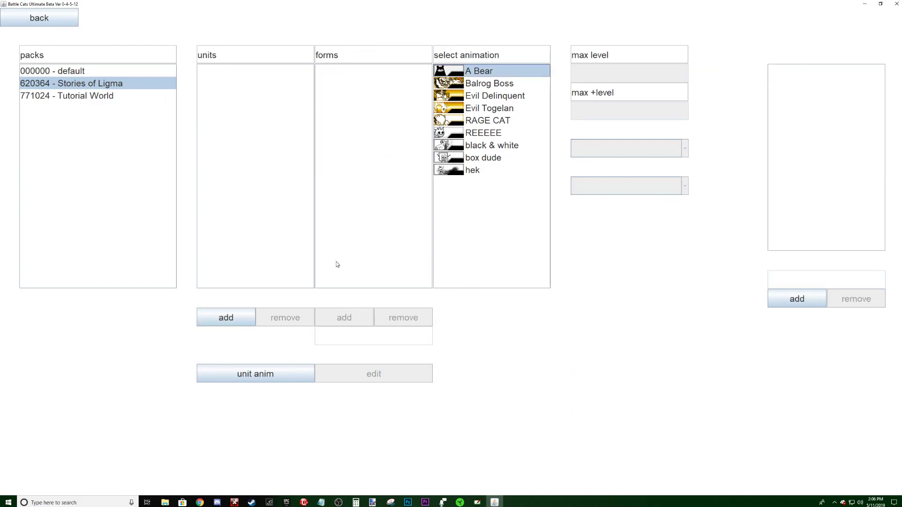
click(242, 317)
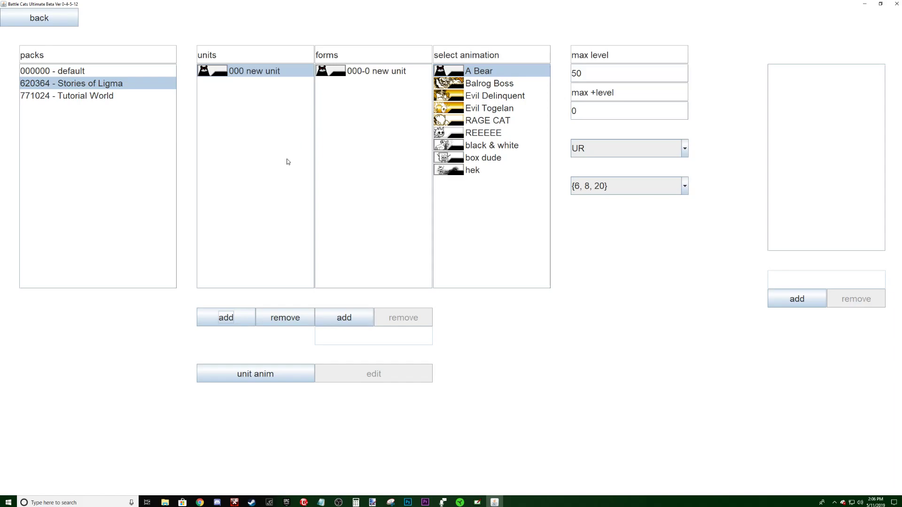
- Rename the new unit's first form as "A bear"
click(369, 71)
click(362, 338)
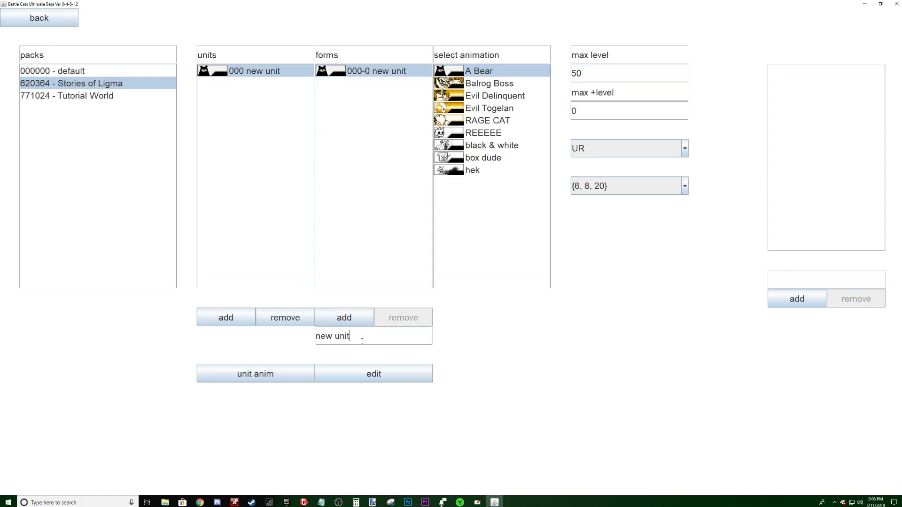
text(A bear)
key(Tab)
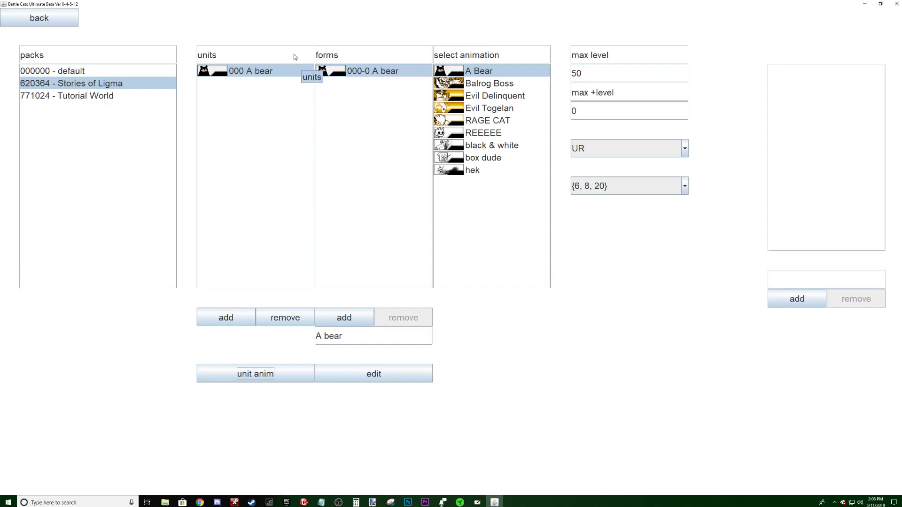
- Add a second form with the Balrog Boss animation to the A bear unit and delete that form again
click(480, 86)
click(323, 324)
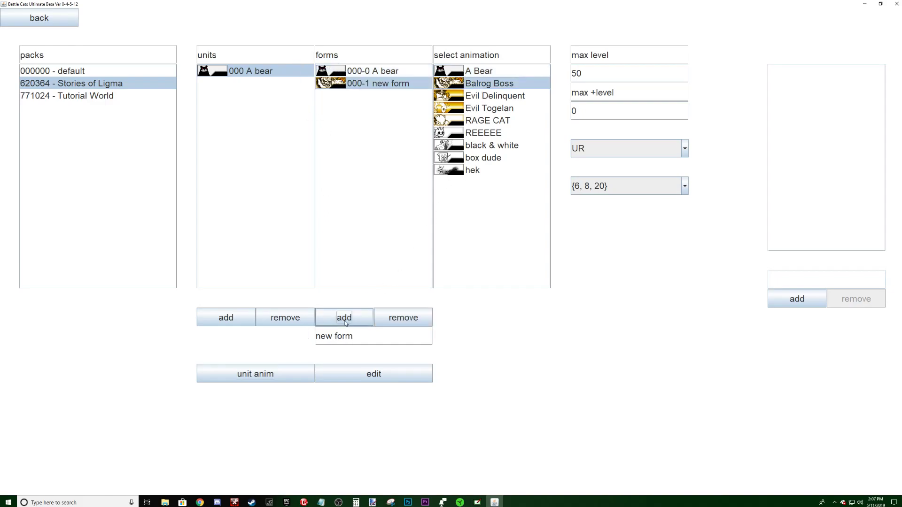
click(407, 318)
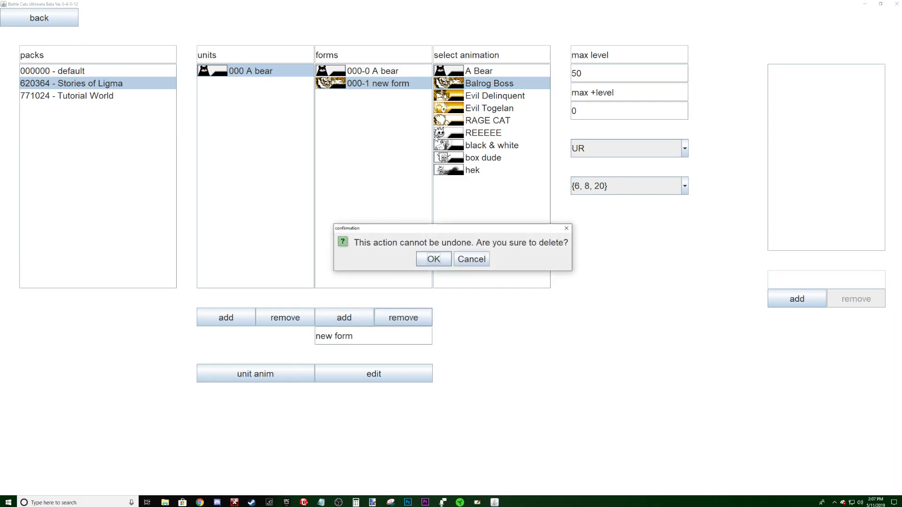
click(429, 260)
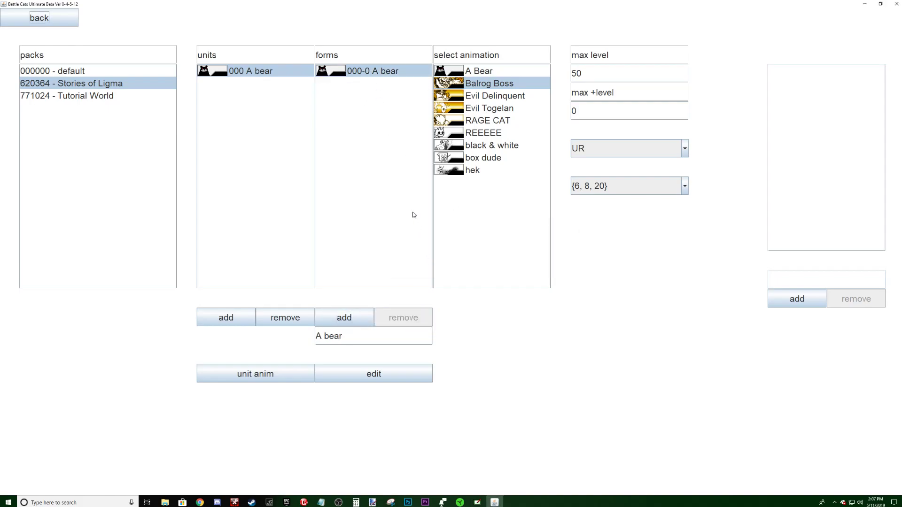
- Open the A bear form for editing and place the captured Assassin Bear stats below its main stat fields for reference
click(358, 374)
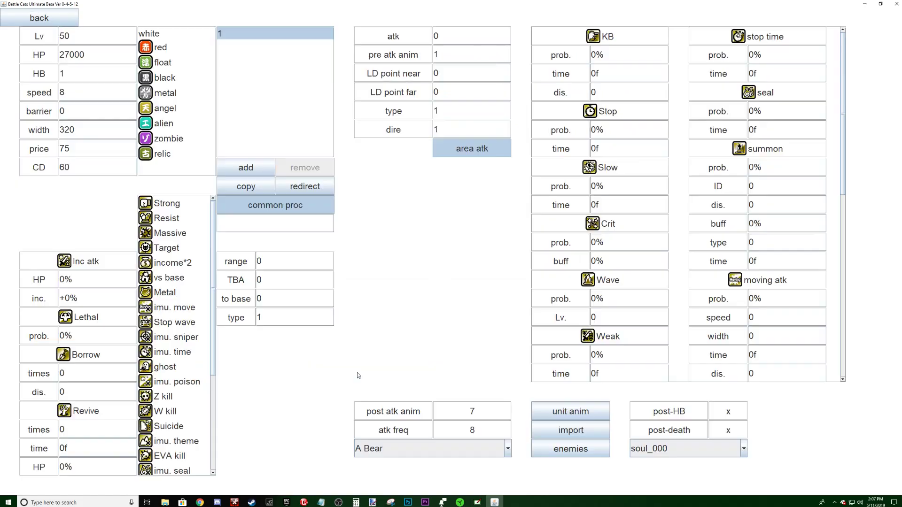
key(alt+Tab)
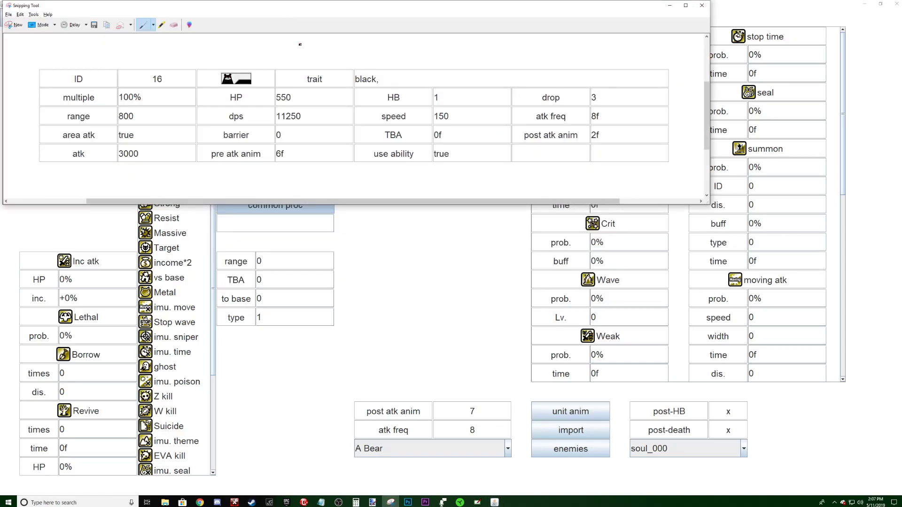
drag(367, 7, 368, 186)
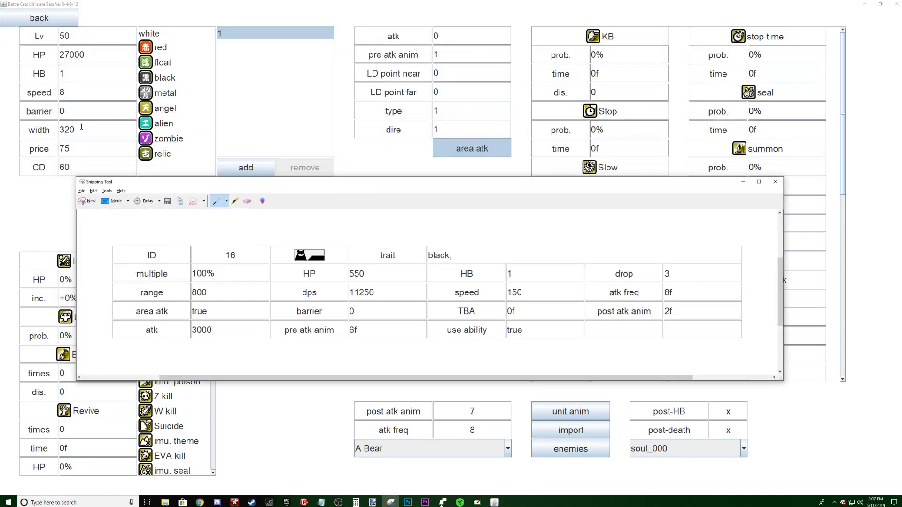
- Set the A bear form's level to 1 and its HP to 550
drag(98, 60, 65, 55)
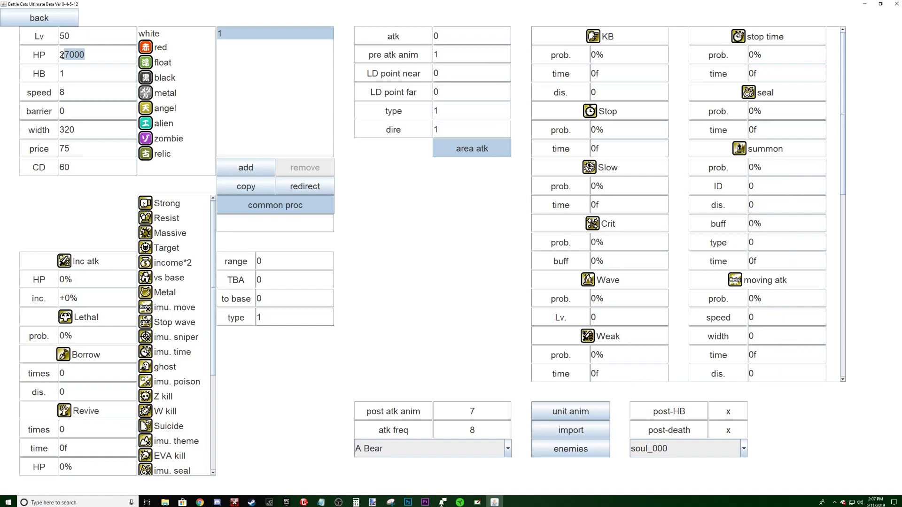
key(BackSpace)
key(BackSpace)
click(82, 32)
text(1\)
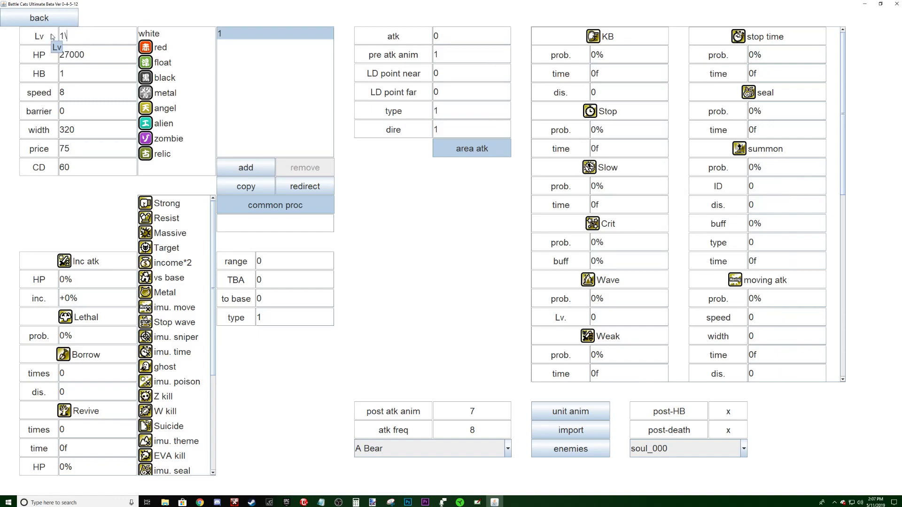
click(83, 56)
double_click(84, 56)
text(550)
- Set the unit's speed to 150, matching the captured Assassin Bear stats
key(alt+Tab)
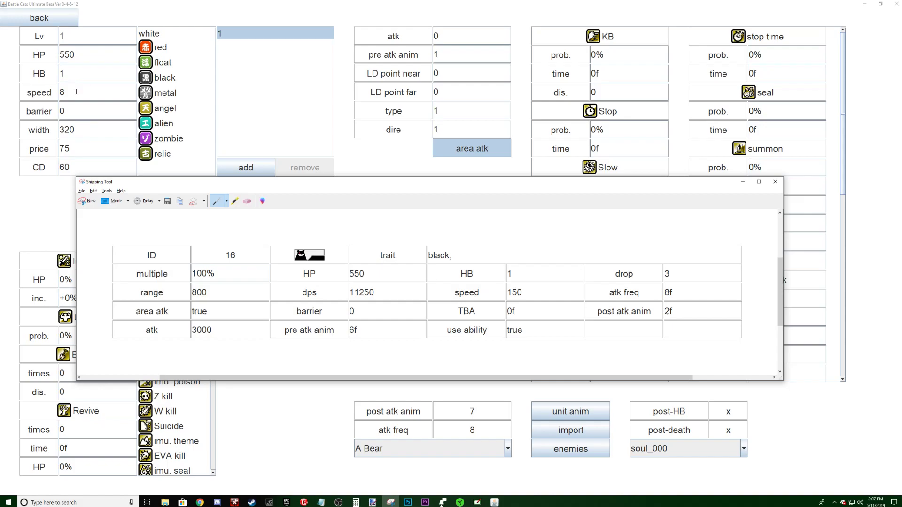
click(76, 92)
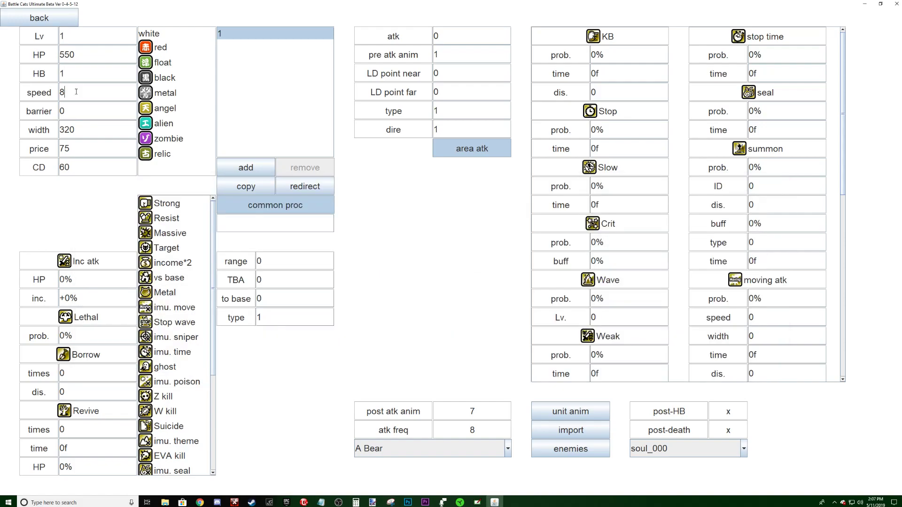
key(BackSpace)
text(150)
- Check the captured stats again, and set the unit's price to 200 and its CD to 150
key(alt+Tab)
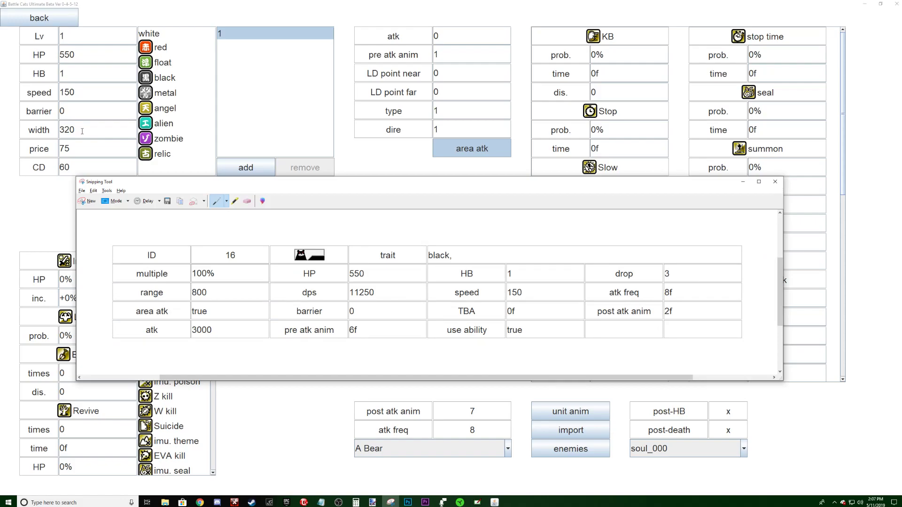
key(alt+Tab)
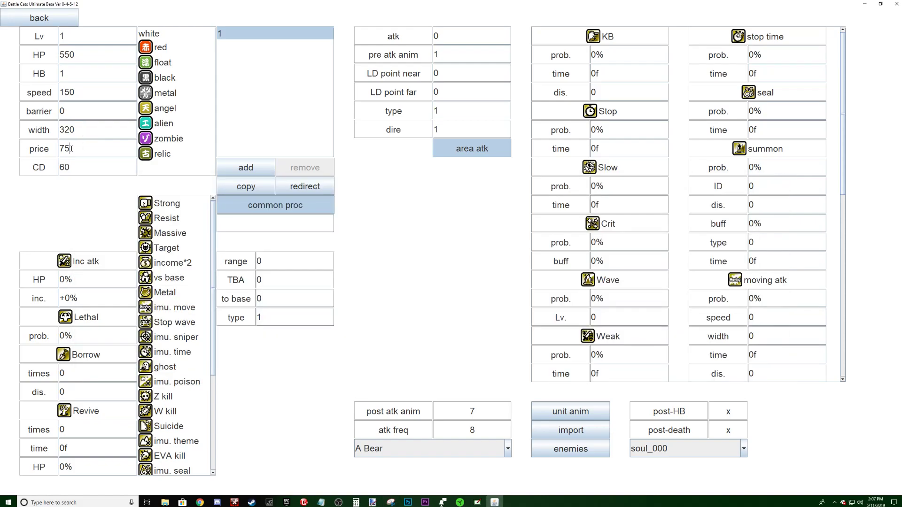
drag(71, 149, 25, 154)
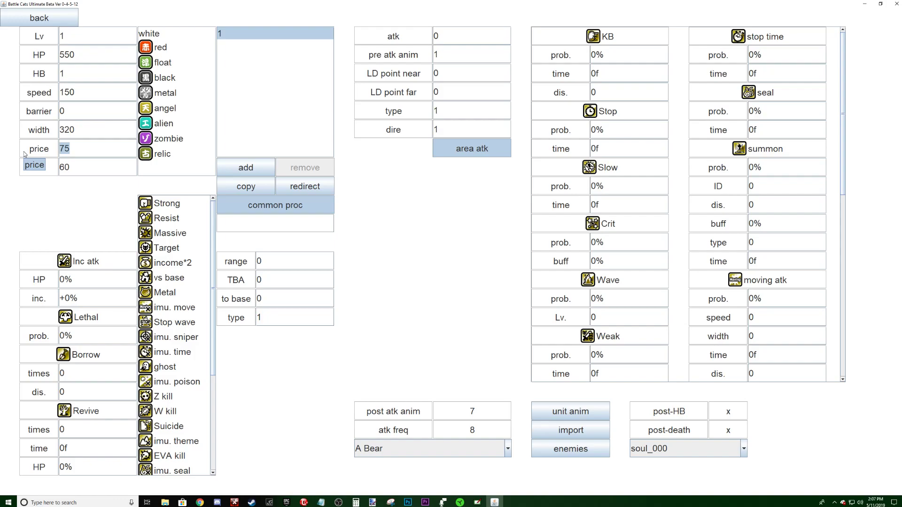
key(BackSpace)
text(200)
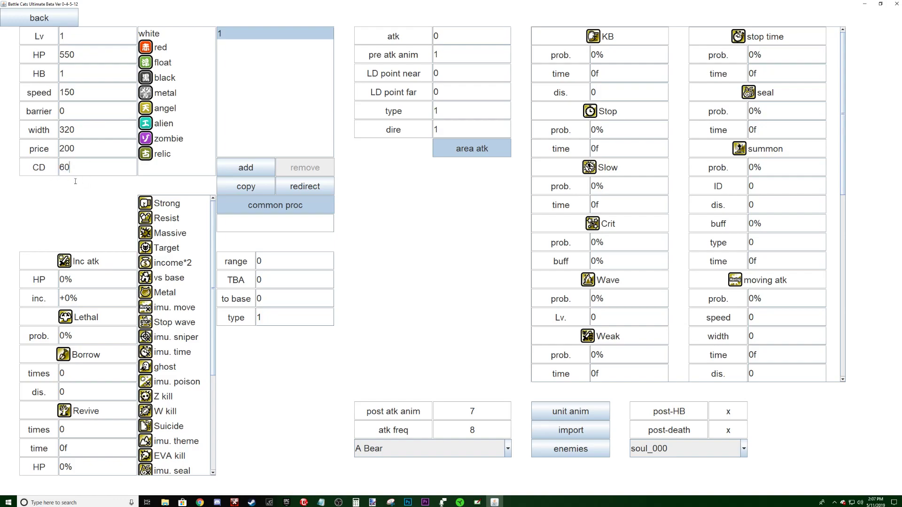
drag(71, 167, 56, 171)
text(150)
key(Tab)
- Set the unit's attack range to 500 and compare the remaining fields with the captured stats
key(Tab)
text(800)
key(alt+Tab)
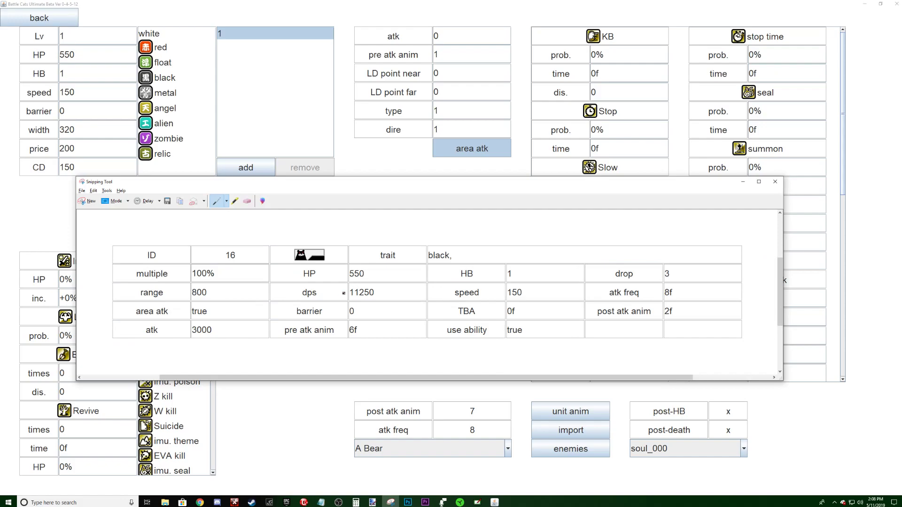
key(alt+Tab)
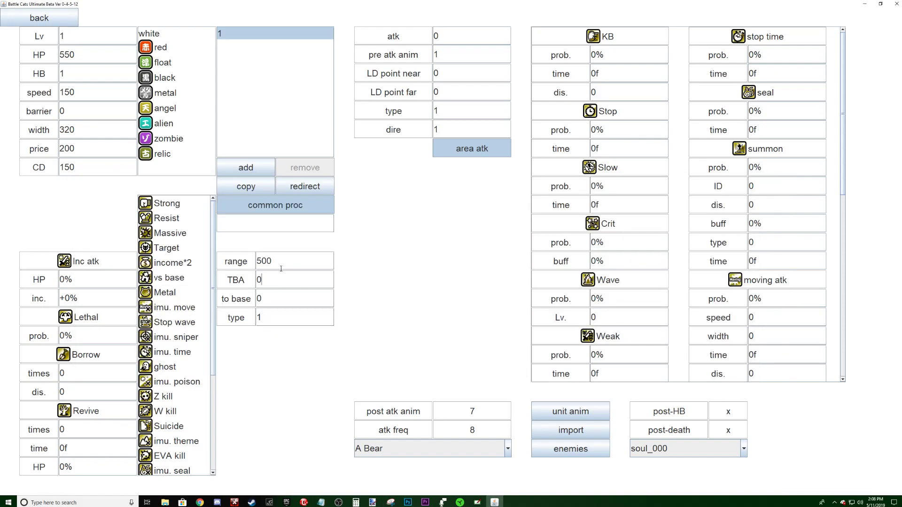
- Set the A bear unit's attack range to 800 and its attack to 3000, following the captured Assassin Bear stats
text(800)
key(Tab)
key(alt+Tab)
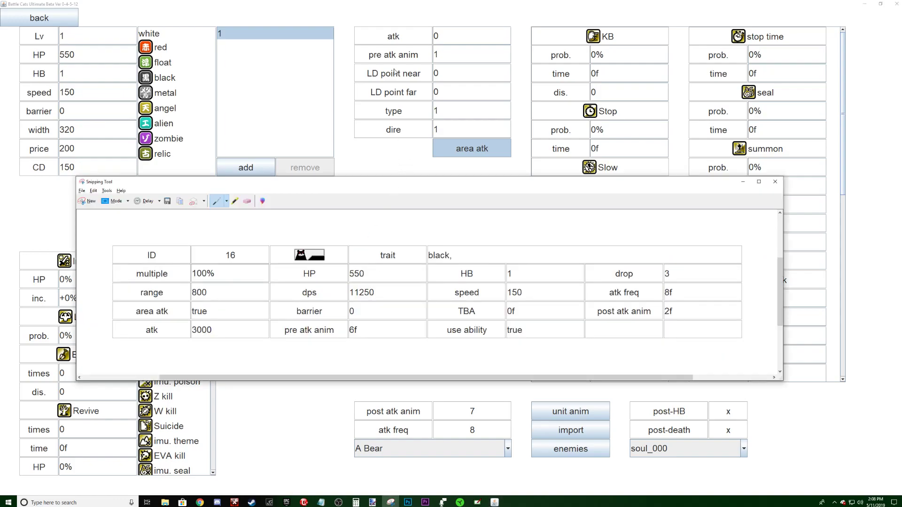
click(465, 35)
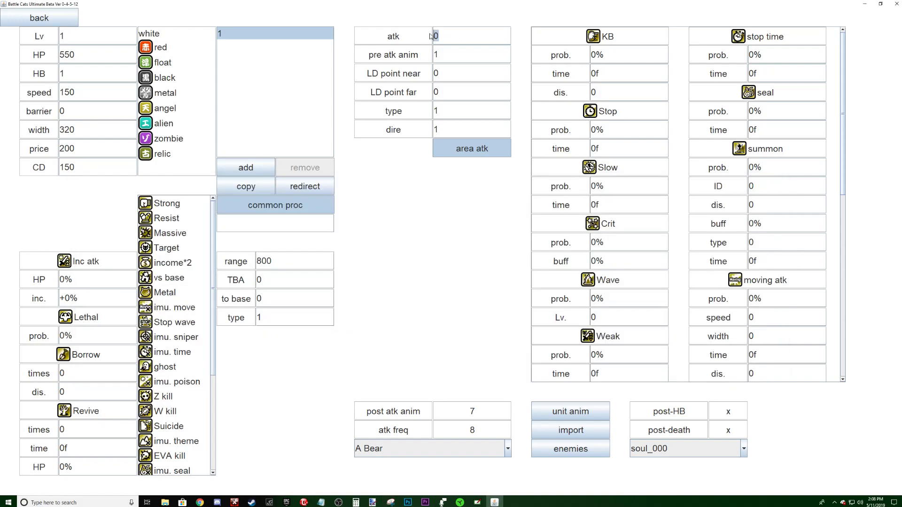
key(alt+Tab)
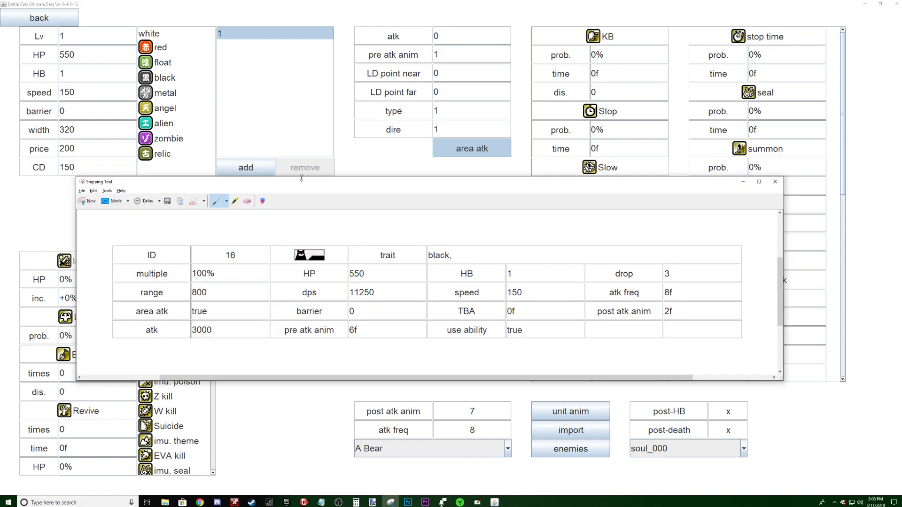
key(alt+Tab)
text(3000)
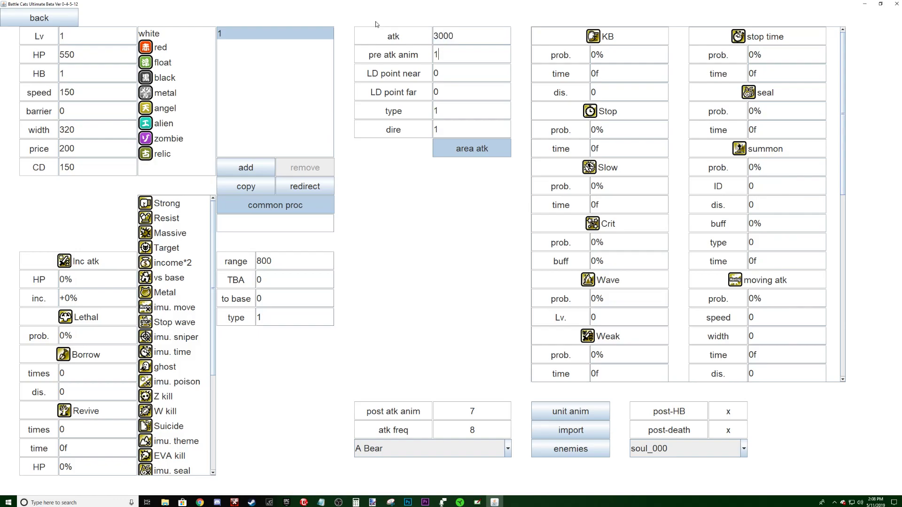
- Check the captured stats for the attack timing and set the unit's pre-attack animation to 6
key(alt+Tab)
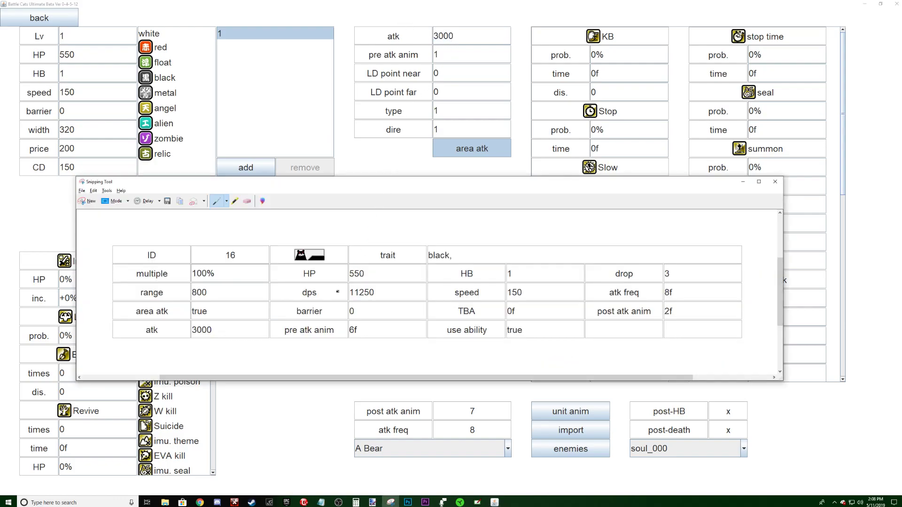
key(alt+Tab)
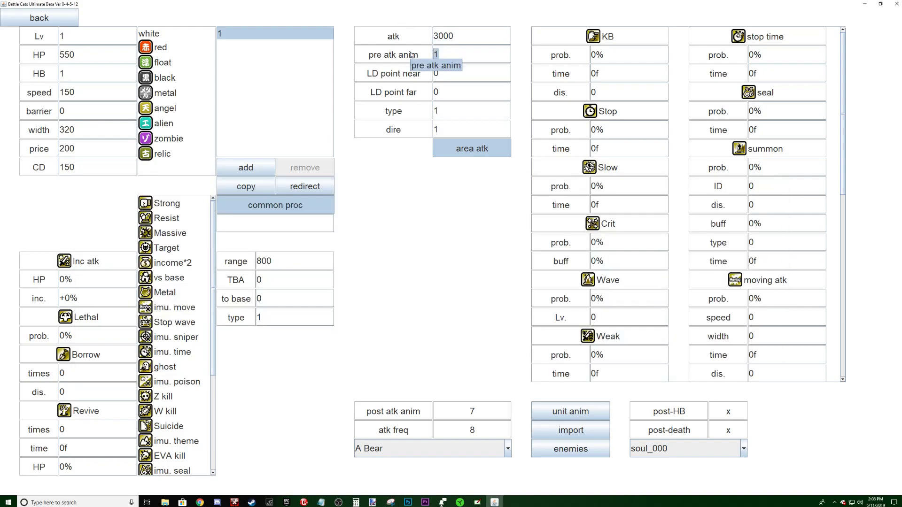
key(Tab)
text(6)
key(Tab)
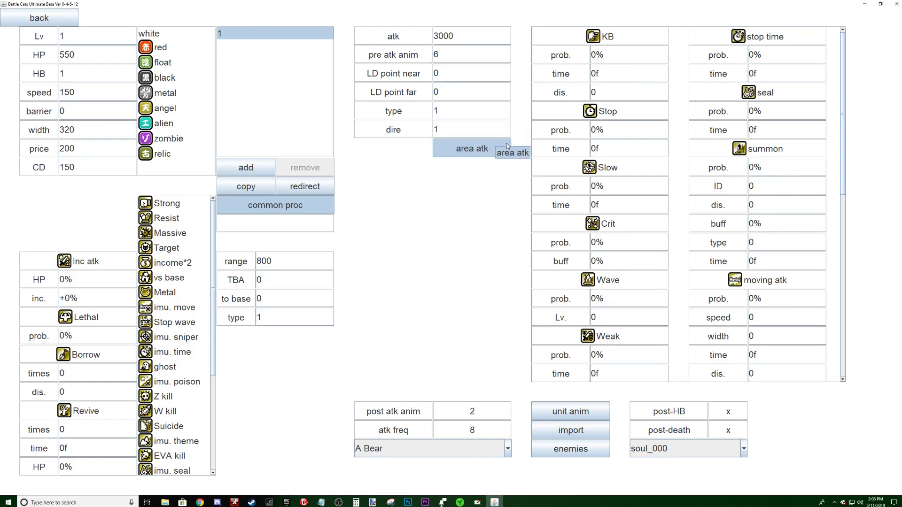
- Give the unit's attack a knockback effect with 1% probability, a time of 11f and a distance of 165
scroll(594, 152, down, 7)
scroll(608, 162, up, 5)
scroll(608, 162, up, 1)
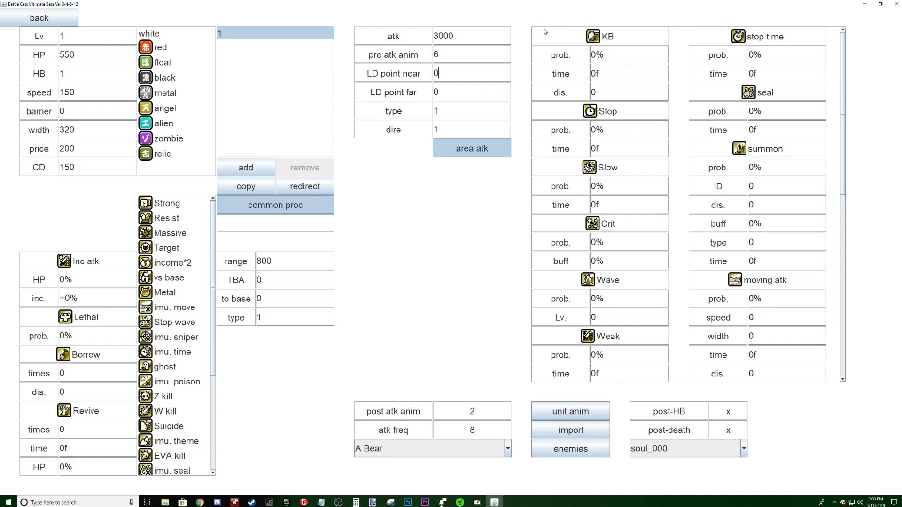
double_click(584, 58)
text(1)
key(Tab)
text(11)
key(Tab)
text(165)
key(shift+Tab)
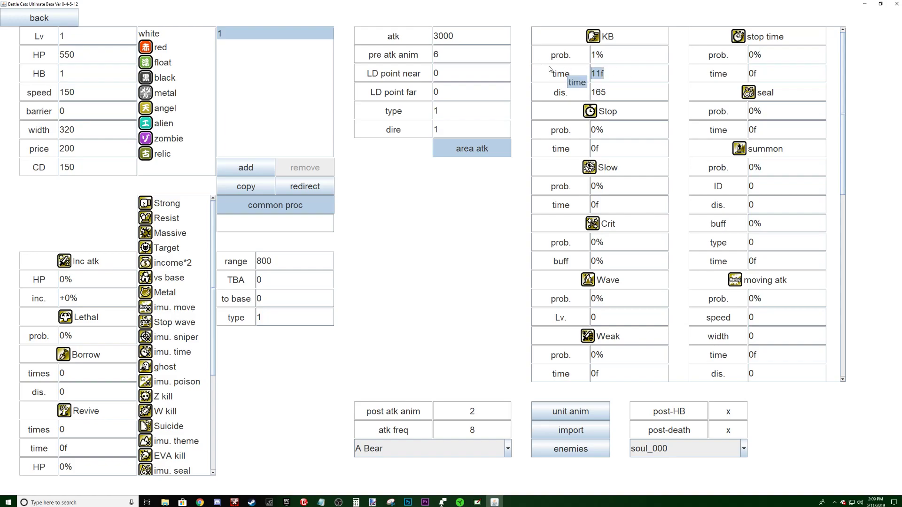
- Set the knockback time to 300f and its distance to 1, and compare the unit with the captured stats
text(300)
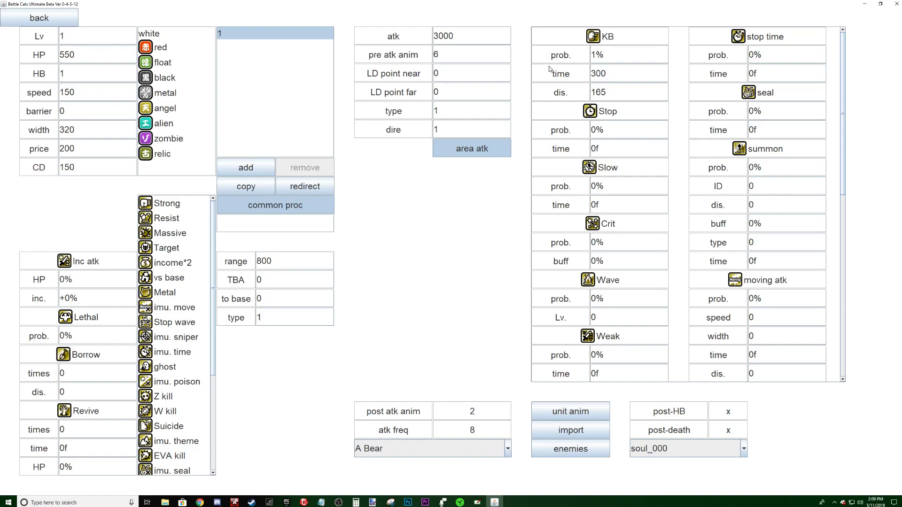
key(BackSpace)
key(BackSpace)
scroll(197, 257, down, 3)
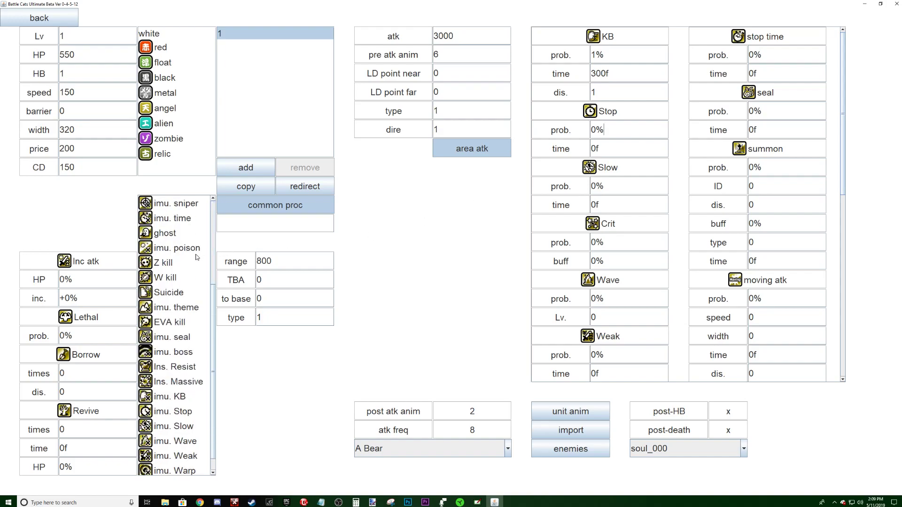
scroll(197, 257, up, 1)
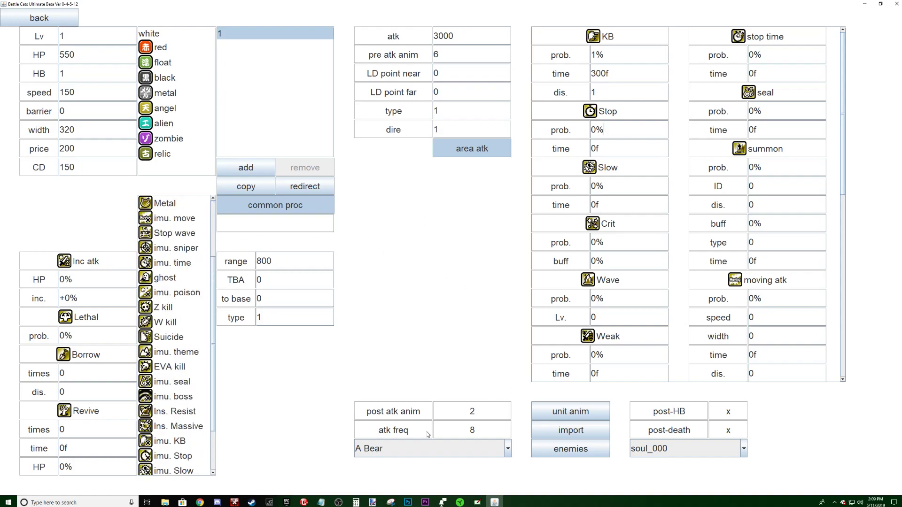
key(alt+Tab)
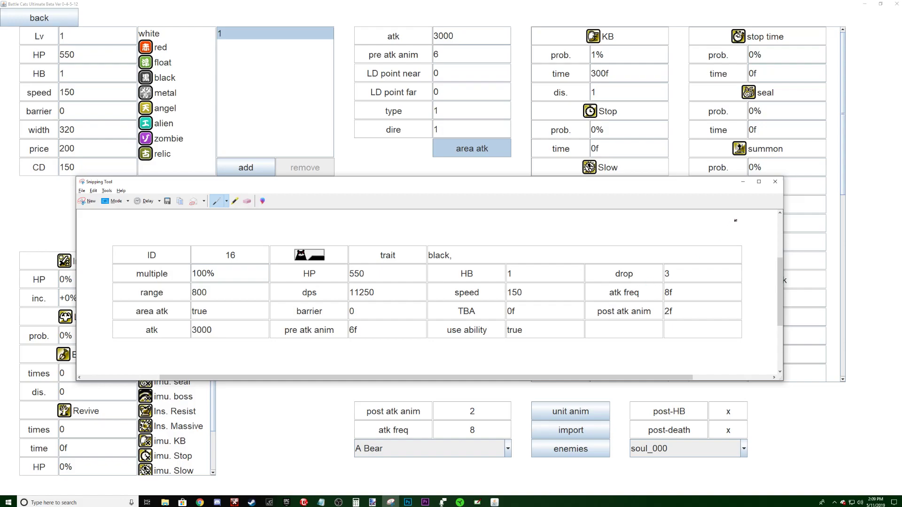
key(alt+Tab)
- Leave the unit editor and open the battle setup for the Balrog Boss Level in the Unforgetting stage map
click(70, 17)
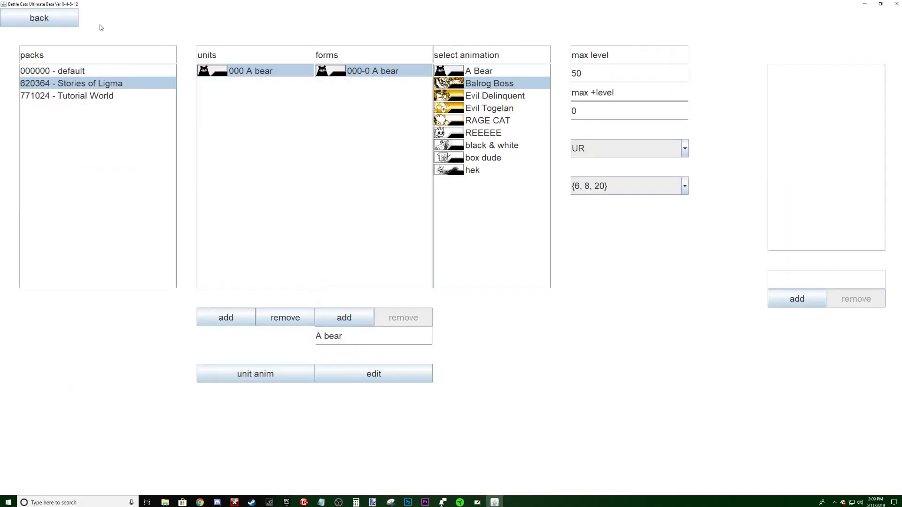
click(57, 22)
click(527, 372)
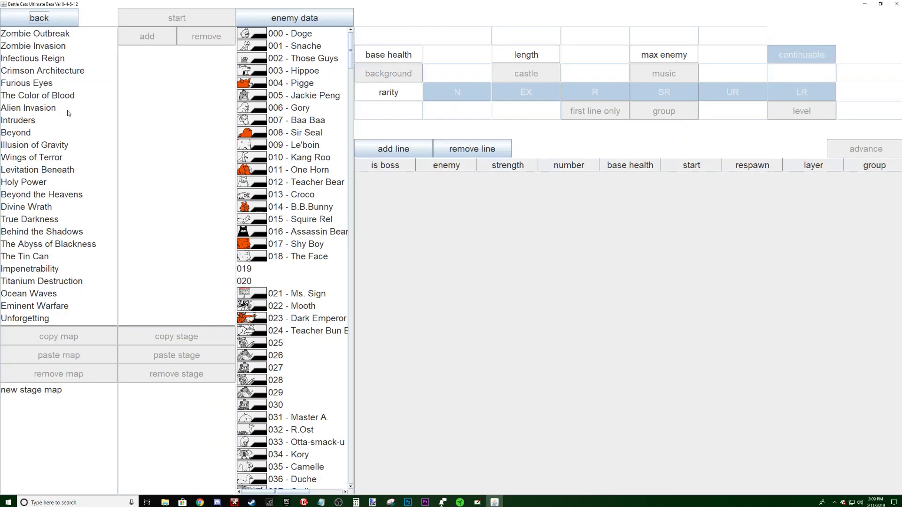
click(52, 318)
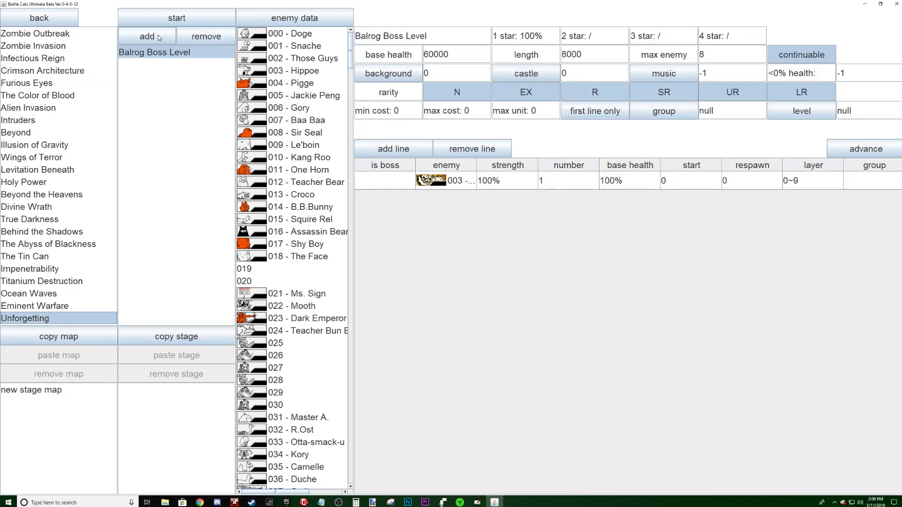
click(164, 20)
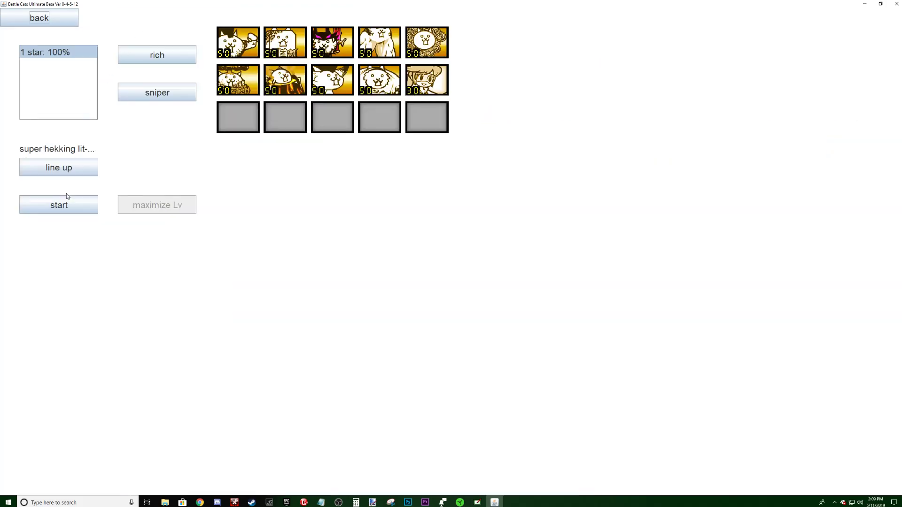
- Open the lineup editor with the hekking lit lineup and take the third unit out of the first row
click(61, 167)
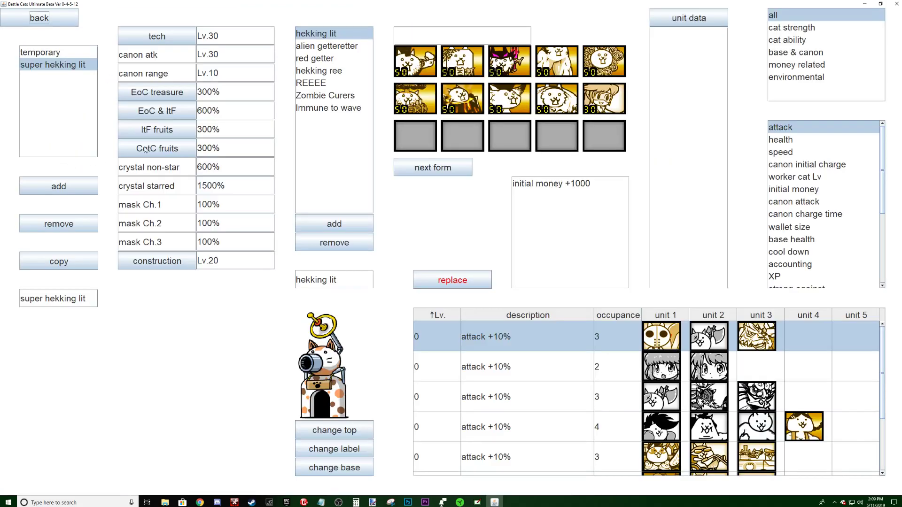
click(326, 108)
click(319, 33)
click(500, 63)
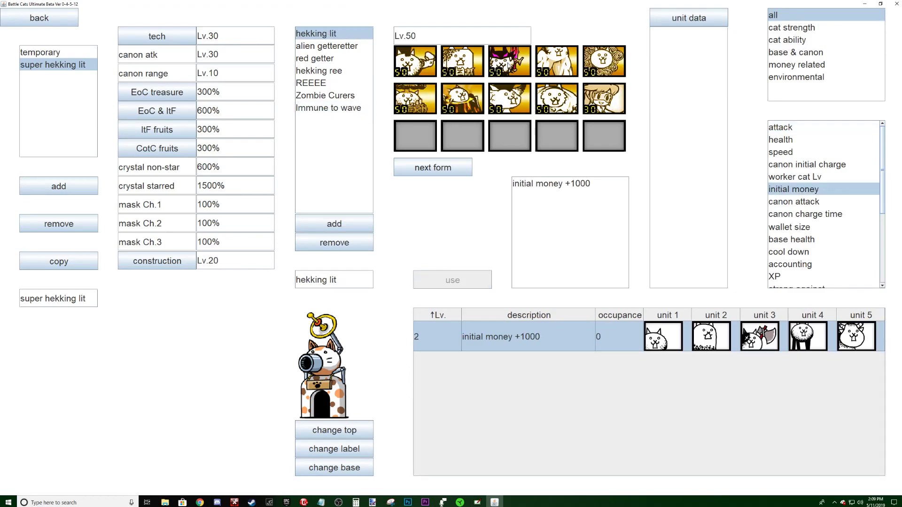
- Filter the unit data by the KB ability and place the A bear unit in the last slot of the second row
click(670, 18)
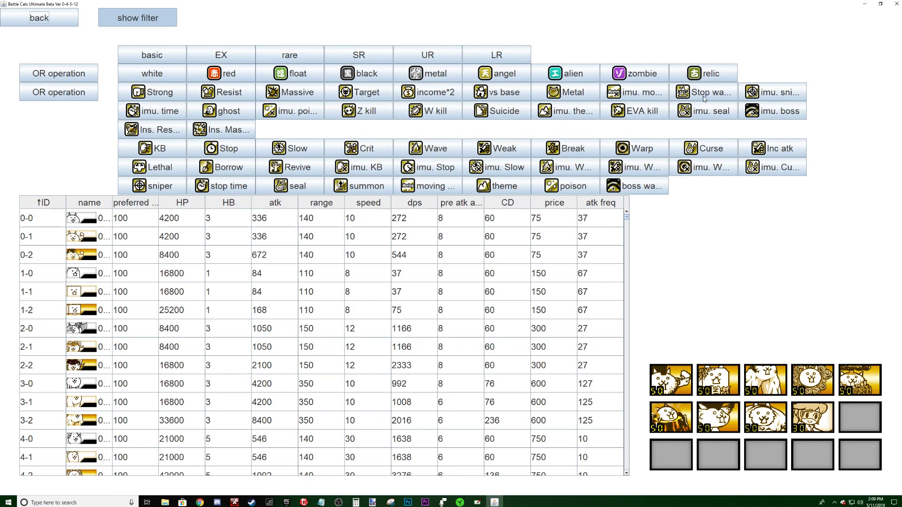
click(153, 149)
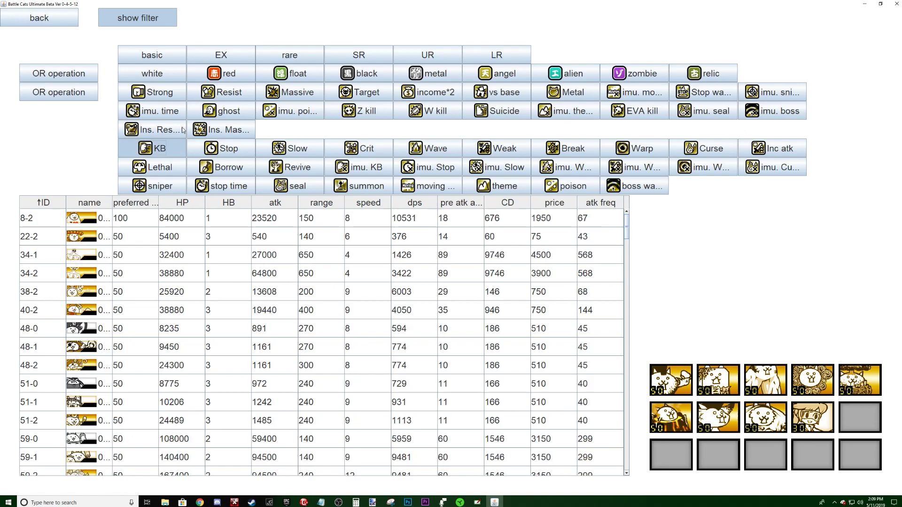
click(50, 20)
scroll(713, 63, down, 15)
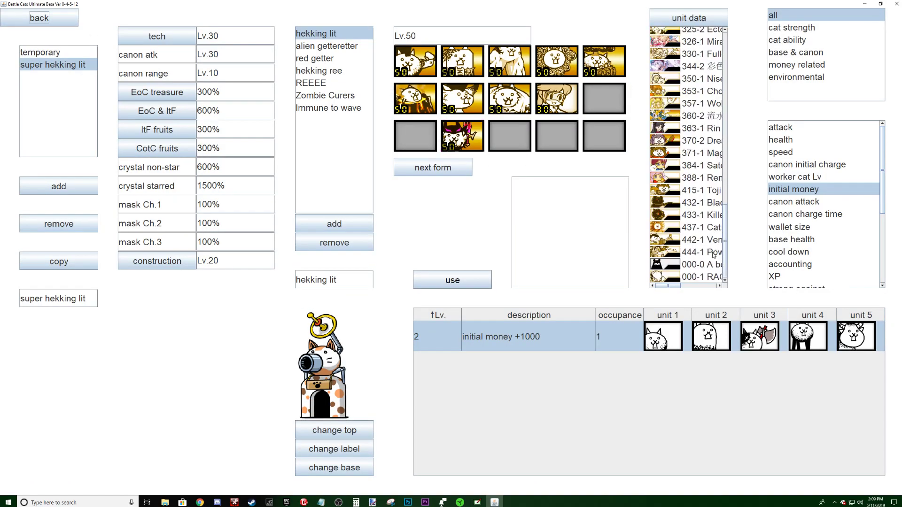
click(700, 265)
click(400, 128)
drag(401, 127, 595, 97)
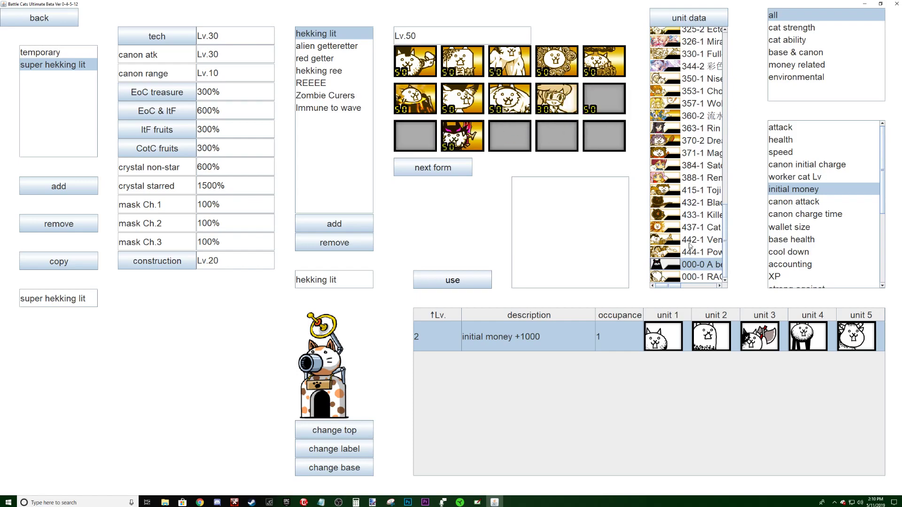
- Test the A bear unit in the Balrog Boss Level with the edited lineup, and leave the battle
click(48, 21)
click(59, 204)
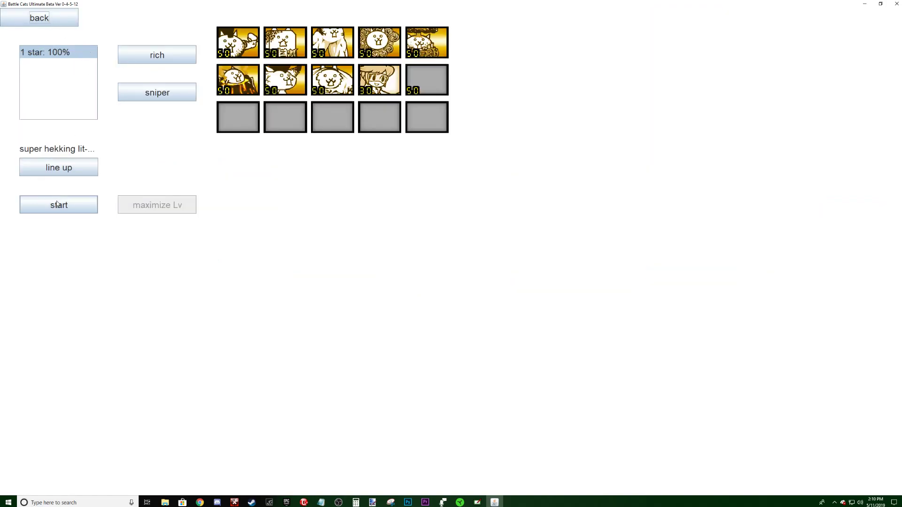
click(841, 20)
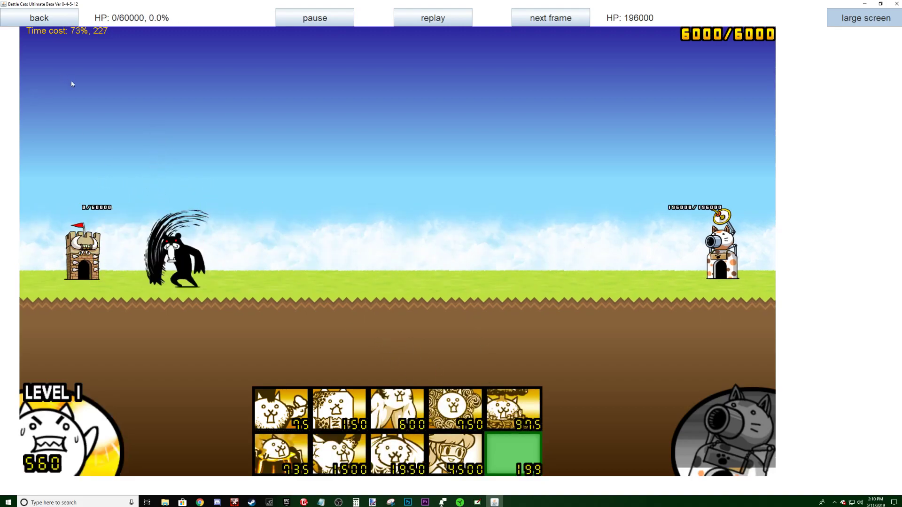
click(47, 14)
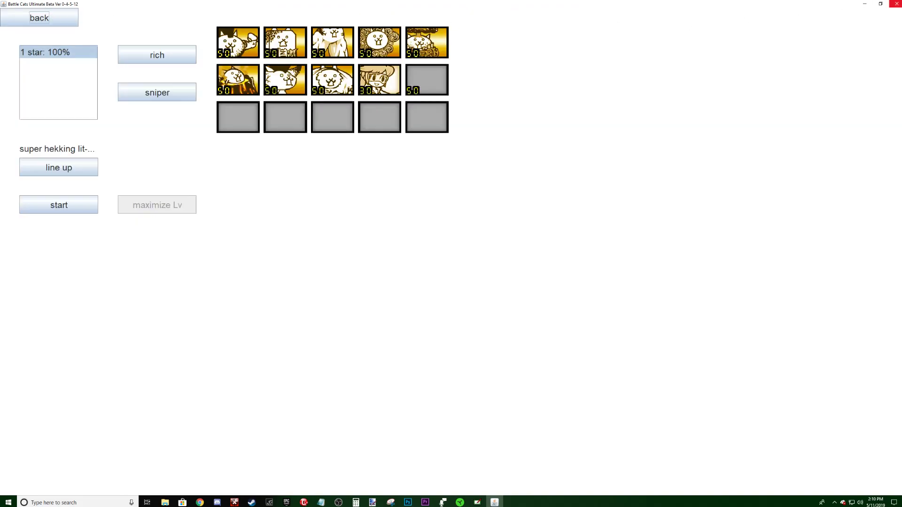
- Close Battle Cats Ultimate and the Snipping Tool capture of the Assassin Bear stats
click(896, 5)
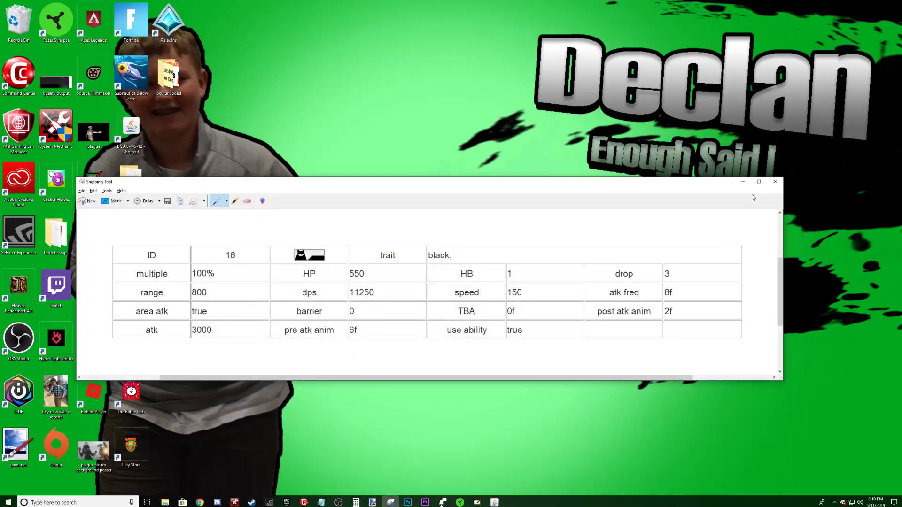
click(775, 181)
click(459, 286)
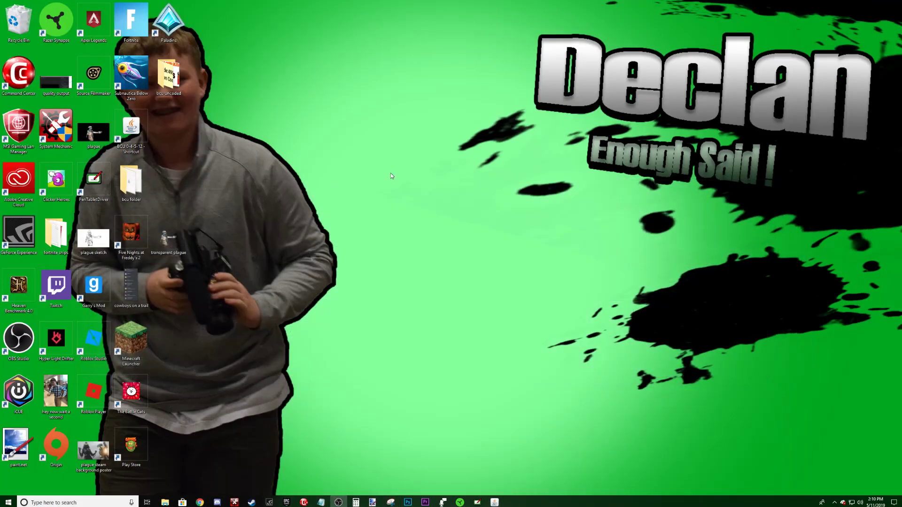
- Open the A Bear animation folder under res and anim in the bcu folder on the desktop
double_click(131, 191)
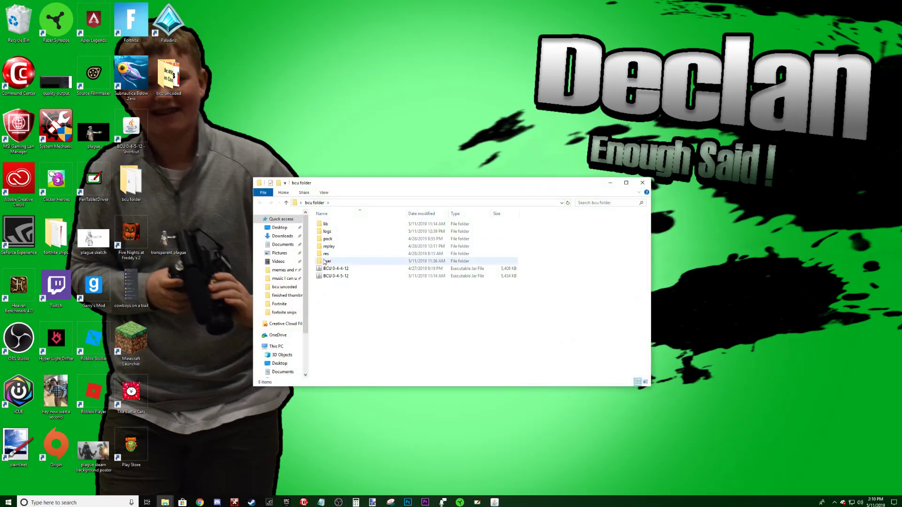
drag(381, 184, 376, 145)
double_click(338, 215)
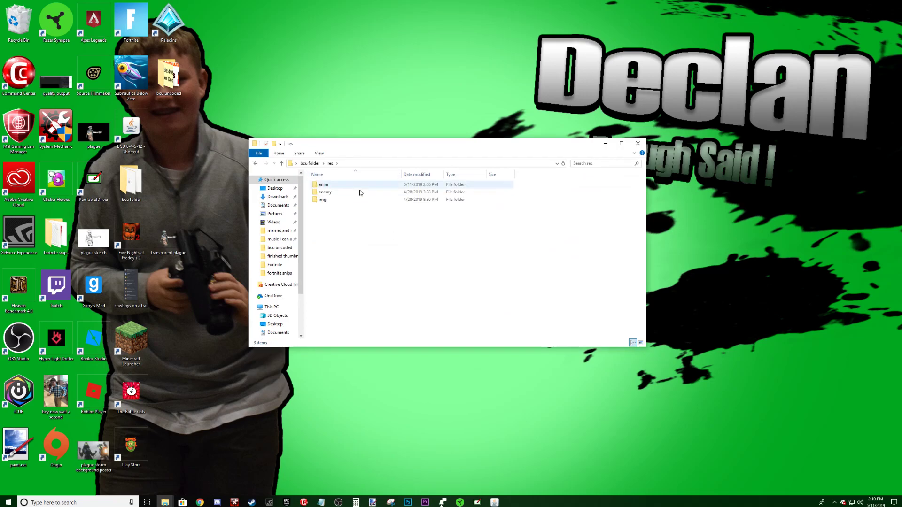
double_click(330, 187)
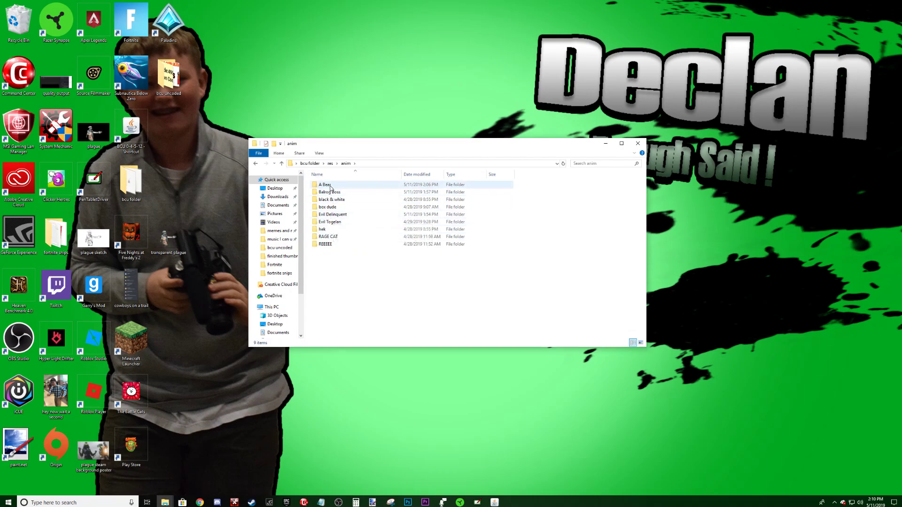
double_click(325, 185)
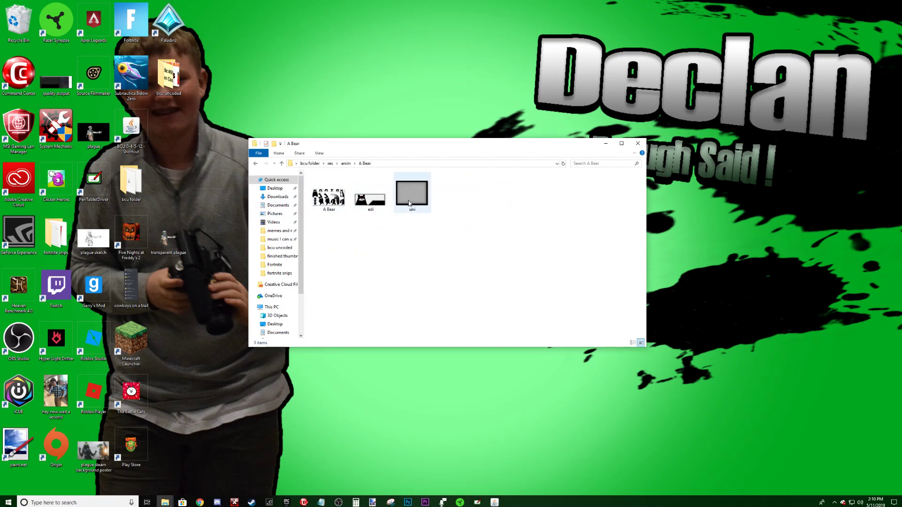
- Open the edi and uni images from the A Bear folder in Adobe Photoshop CC 2019
right_click(409, 203)
click(381, 218)
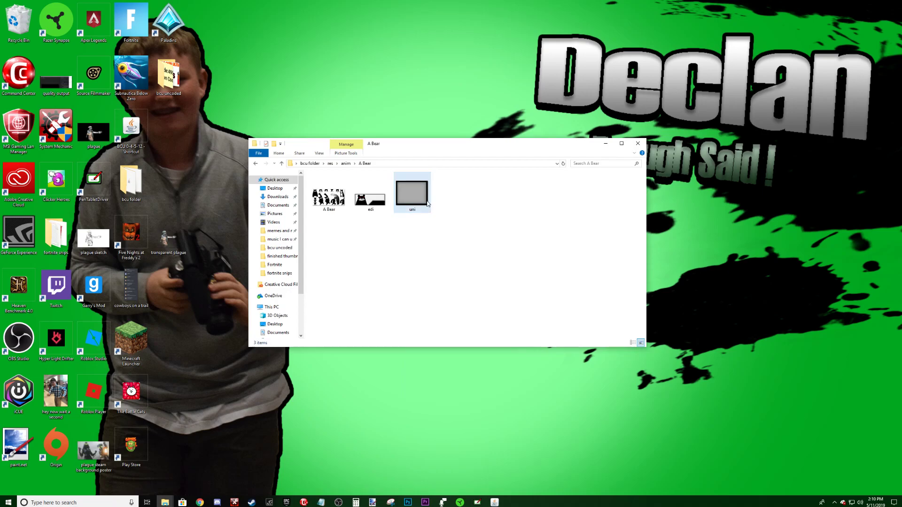
right_click(378, 197)
mouse_move(399, 310)
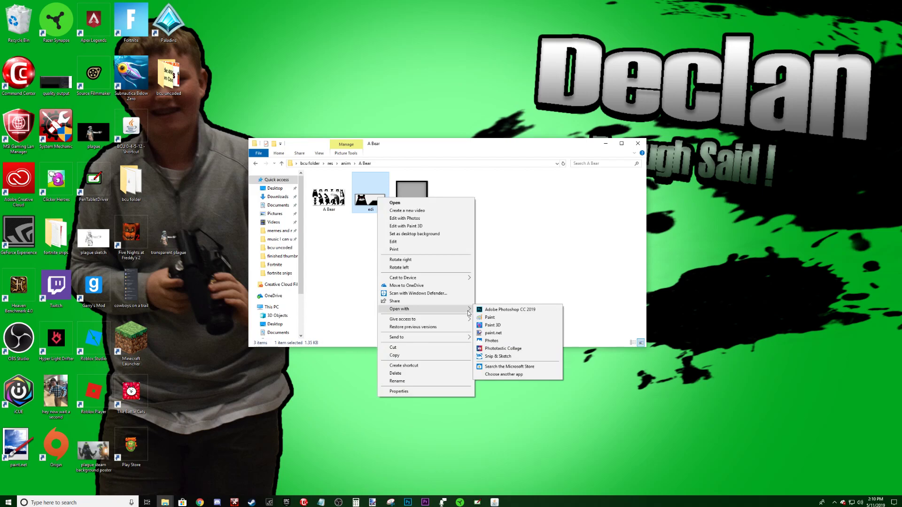
click(502, 310)
click(412, 193)
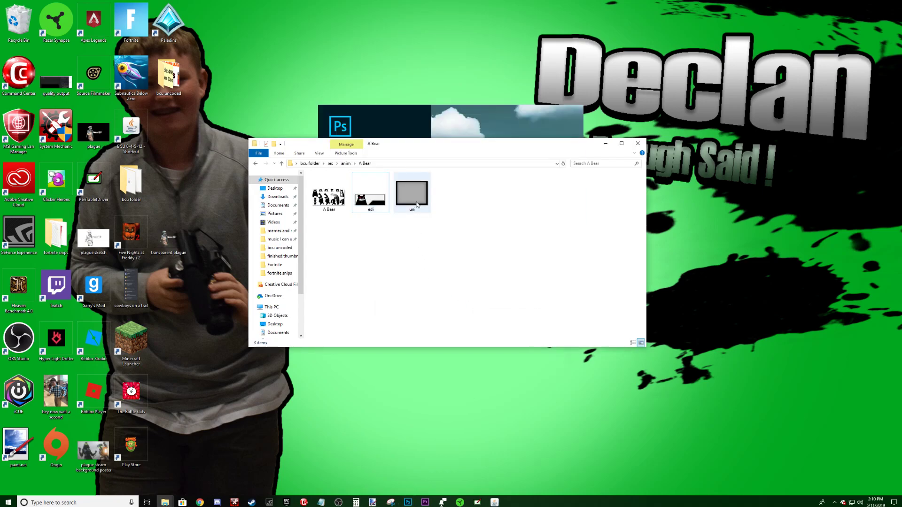
right_click(416, 198)
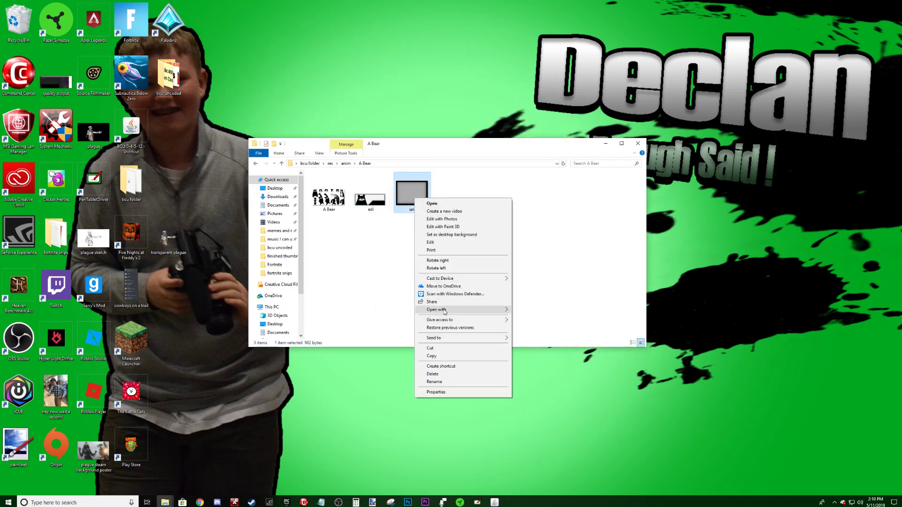
mouse_move(445, 310)
click(518, 309)
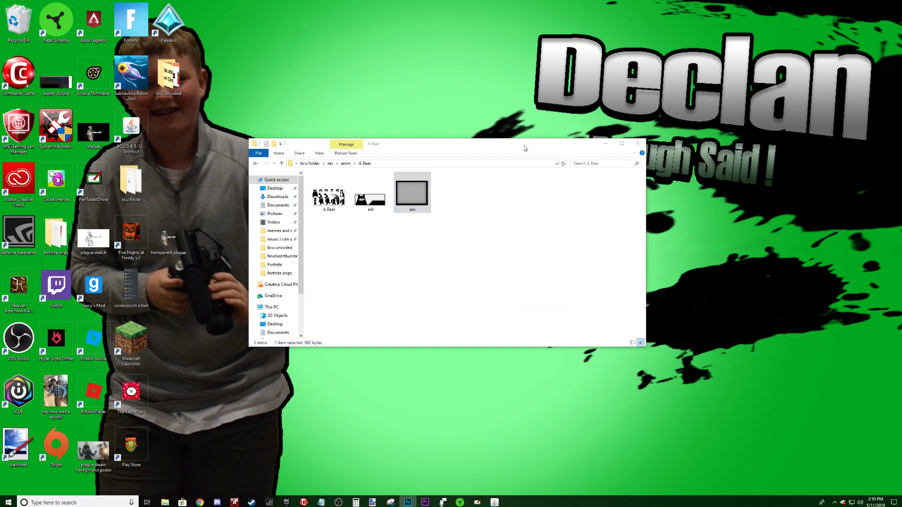
drag(525, 149, 513, 156)
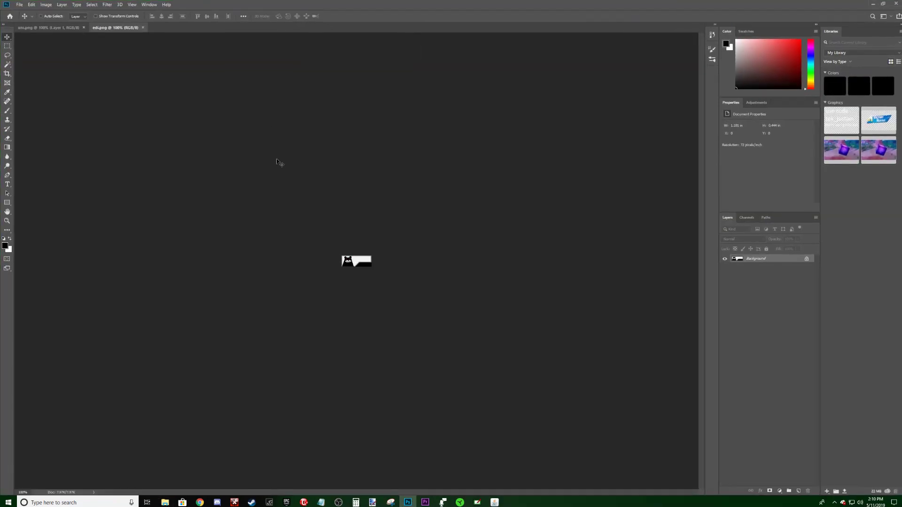
- Cut the grey interior out of the black frame in uni.png and paste it on a separate layer beneath the frame layer
key(ctrl+0)
click(66, 29)
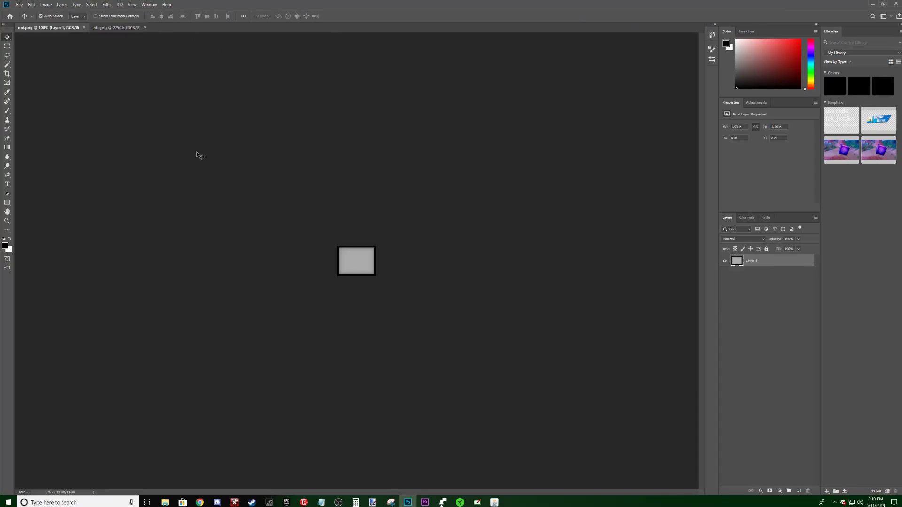
key(ctrl+0)
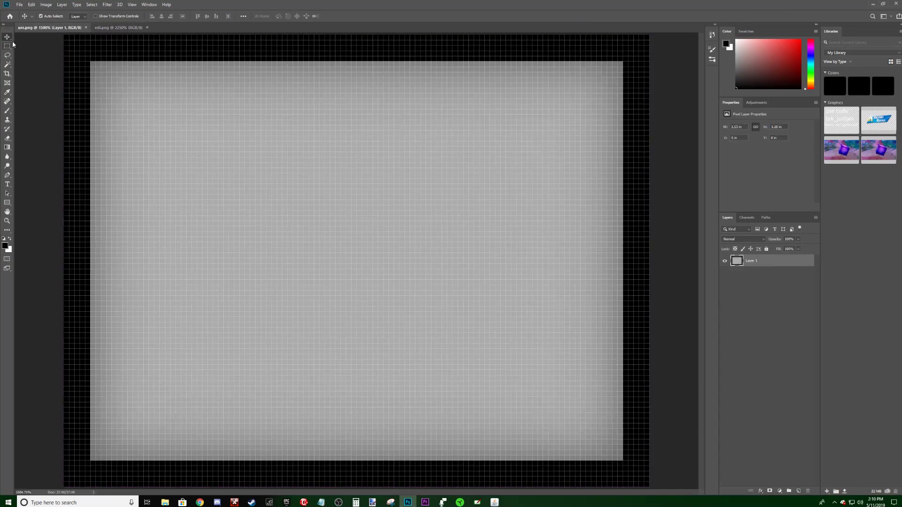
key(m)
drag(92, 63, 621, 459)
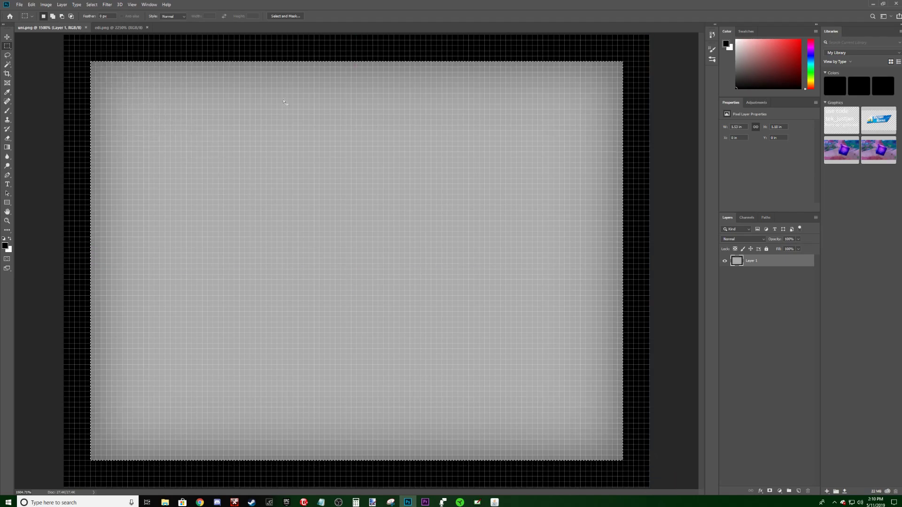
key(ctrl+x)
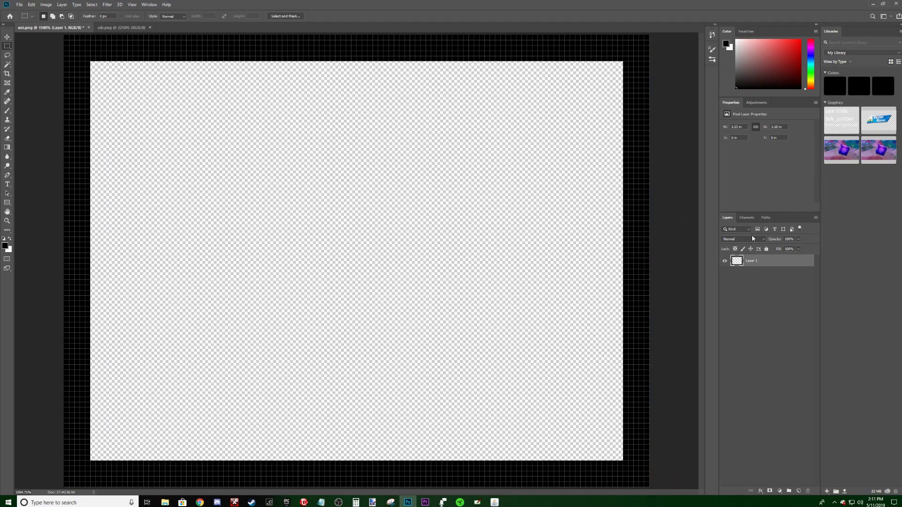
click(798, 491)
key(ctrl+v)
drag(751, 261, 749, 279)
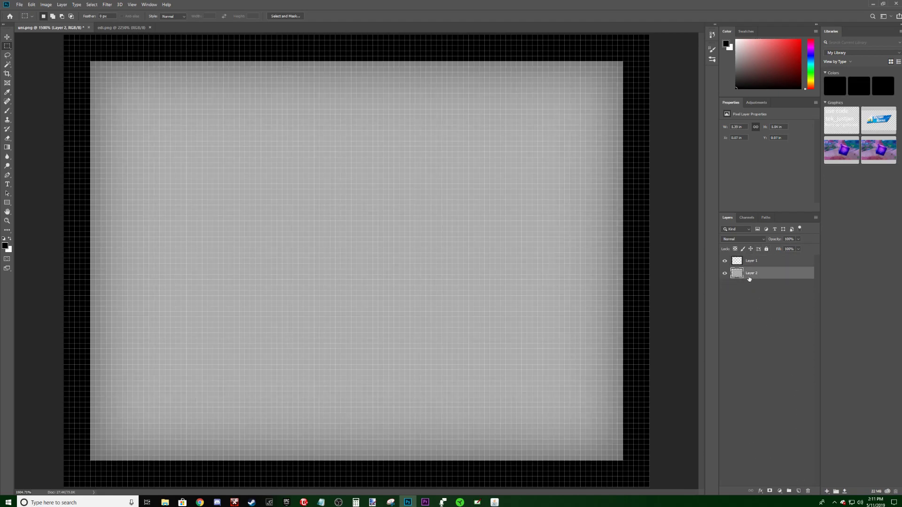
- Copy the bear portion of edi.png onto a new layer in uni.png between the frame and the grey background
click(798, 491)
click(121, 27)
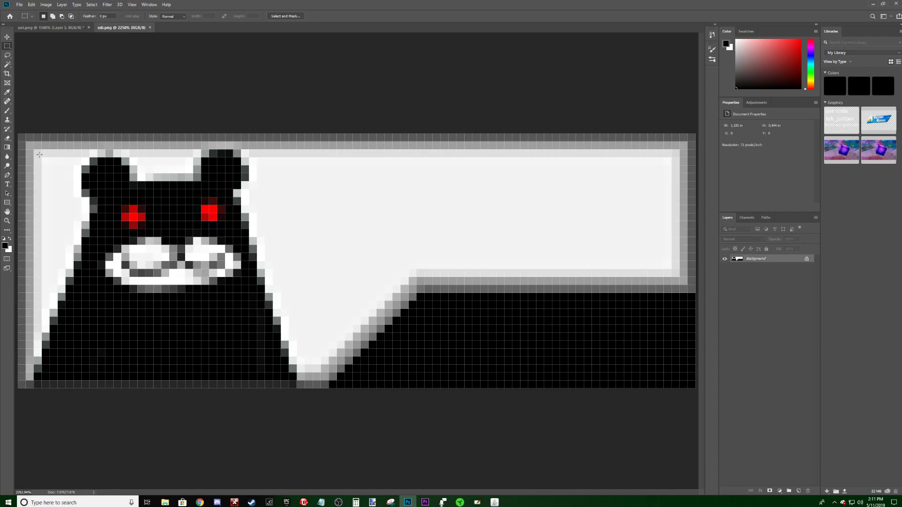
drag(39, 154, 295, 371)
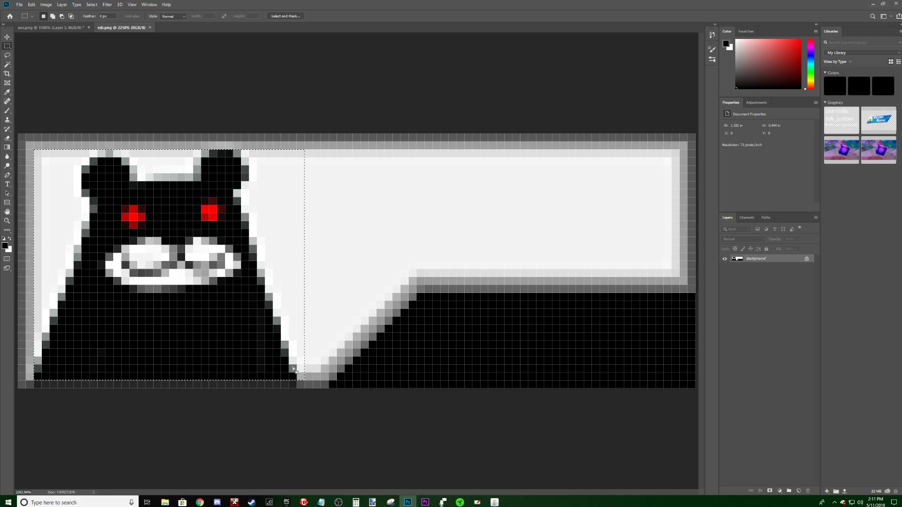
key(ctrl+c)
click(52, 27)
key(ctrl+v)
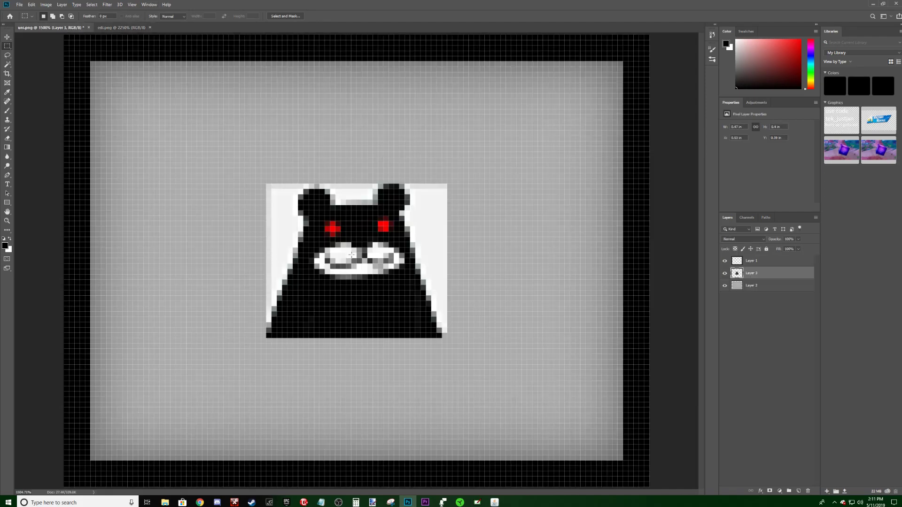
- Scale the pasted bear to about 1.22 by 1.04 in so it spans the frame's inner height, and centre it in the frame
key(v)
drag(373, 271, 320, 262)
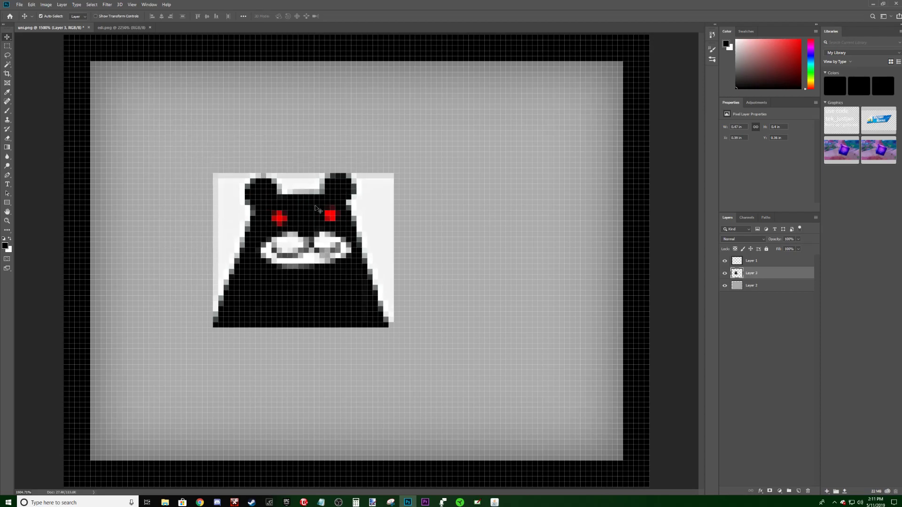
key(ctrl+t)
drag(393, 173, 555, 36)
drag(497, 133, 373, 266)
drag(431, 170, 613, 126)
mouse_move(515, 136)
mouse_down()
mouse_move(534, 151)
mouse_move(512, 154)
mouse_up()
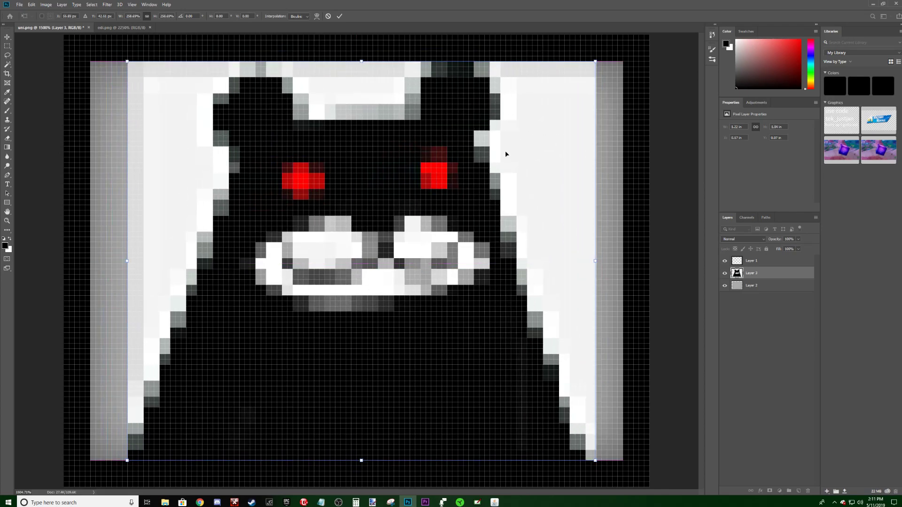
click(340, 17)
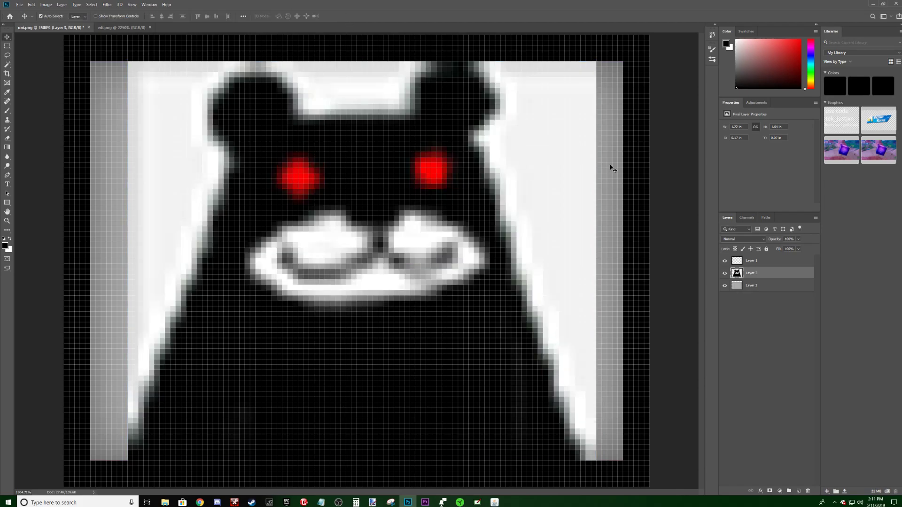
- Fill the grey background layer with white using the Paint Bucket, with the bear layer hidden during the fill
click(752, 287)
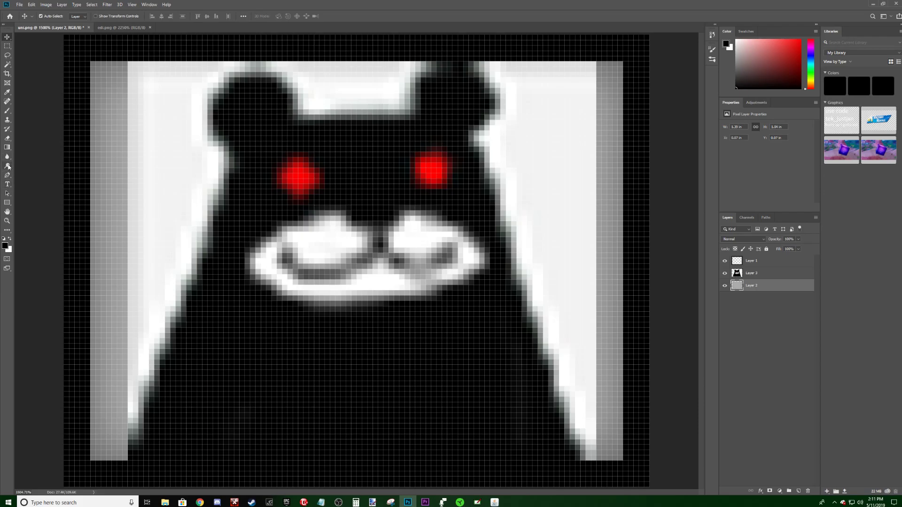
click(7, 148)
click(41, 154)
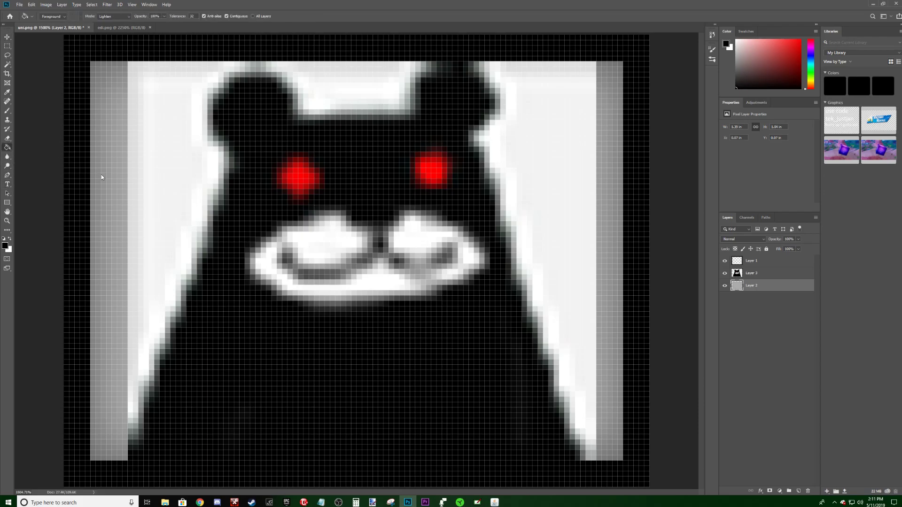
click(724, 274)
click(545, 217)
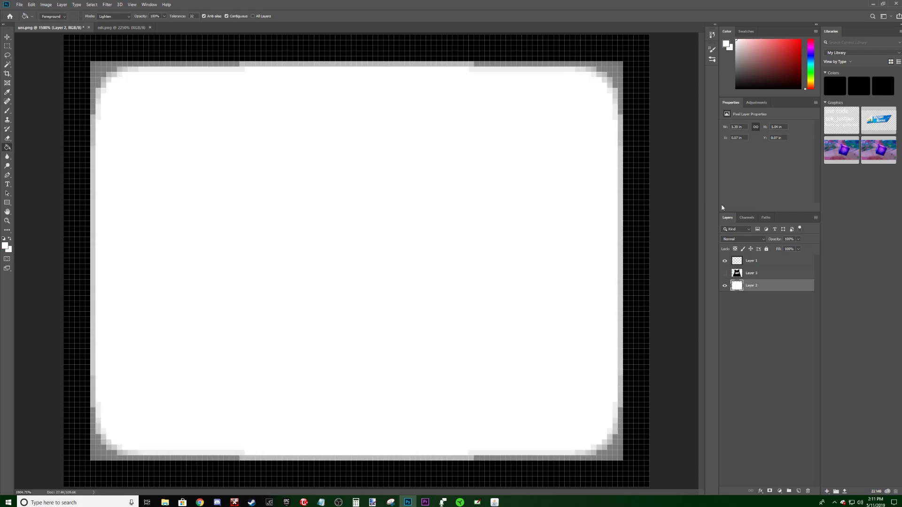
click(725, 273)
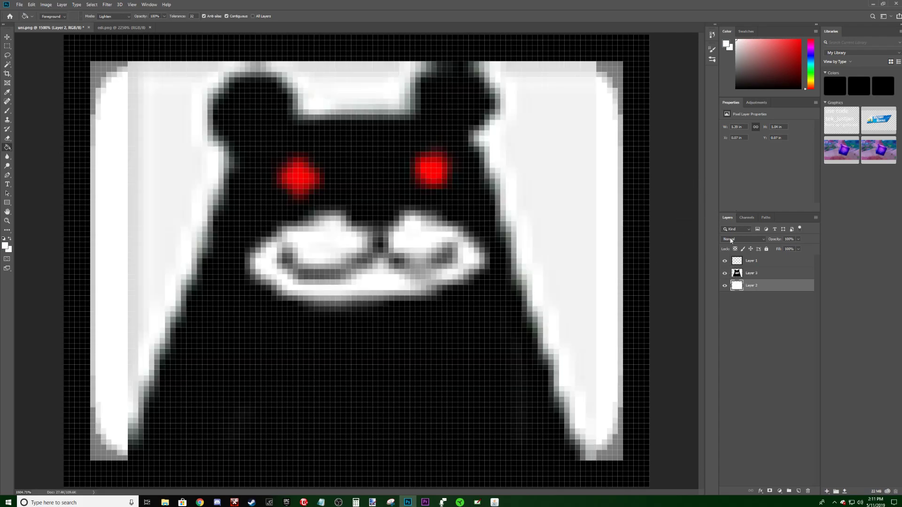
- Save the icon as a PNG named uni in the A Bear folder, replacing the existing file with the large file size option
click(20, 4)
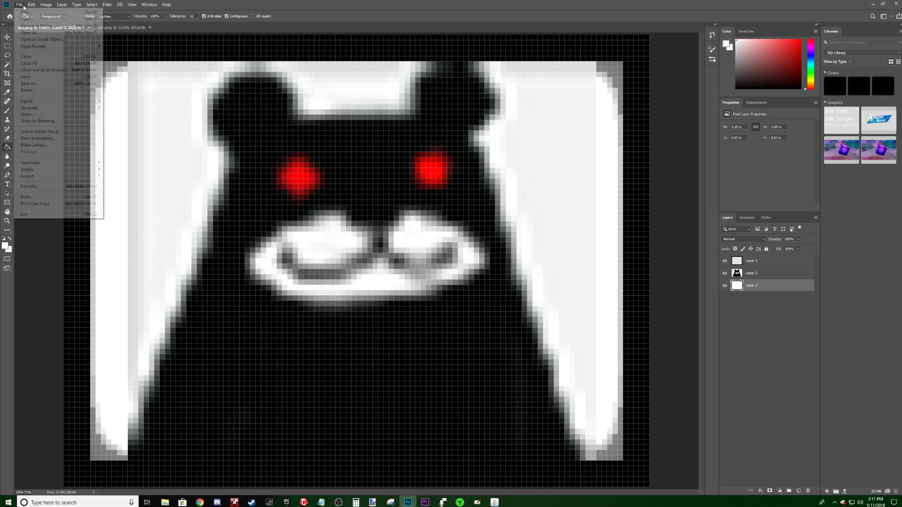
click(34, 78)
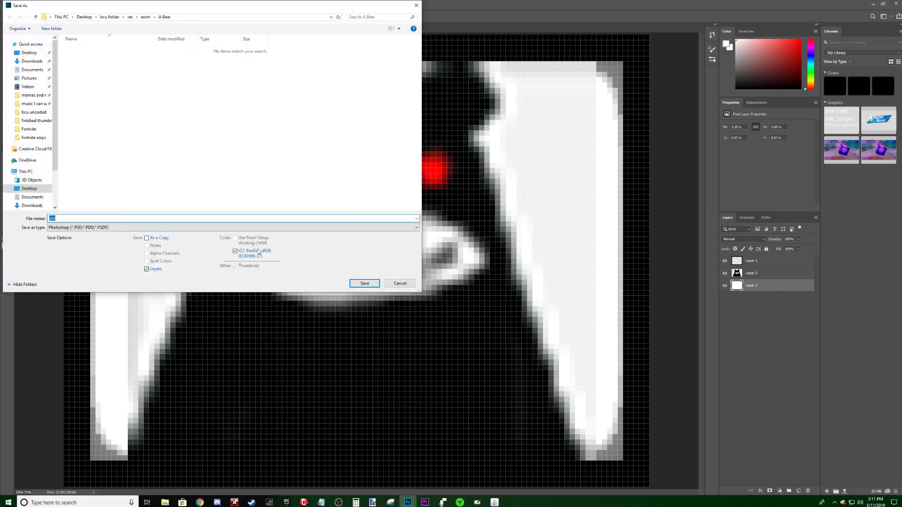
click(215, 229)
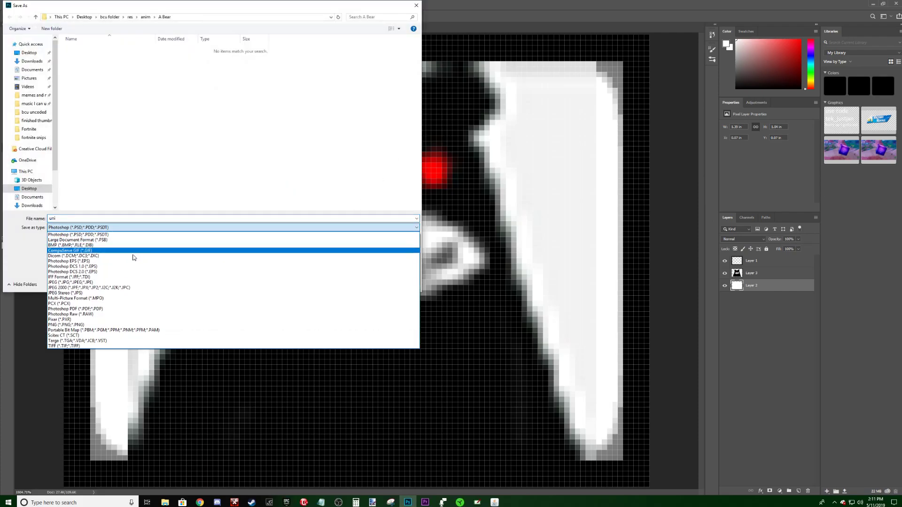
click(90, 325)
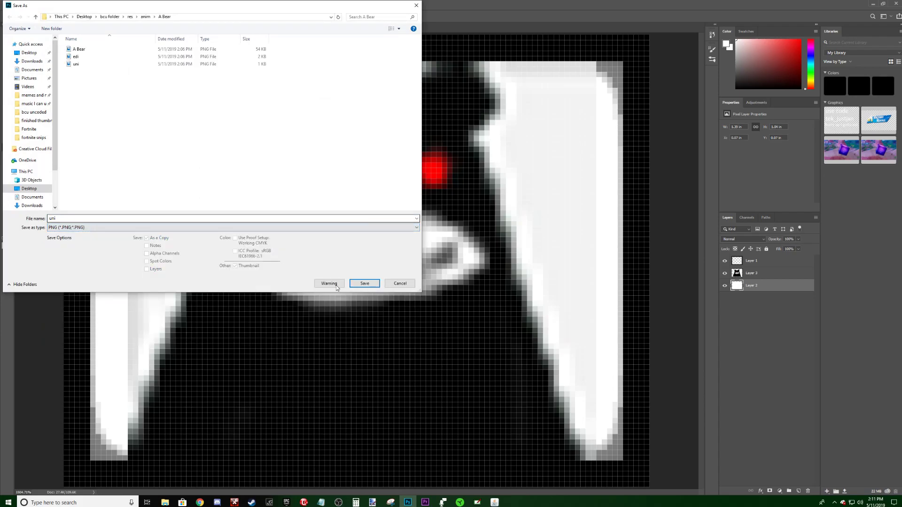
click(365, 286)
click(470, 251)
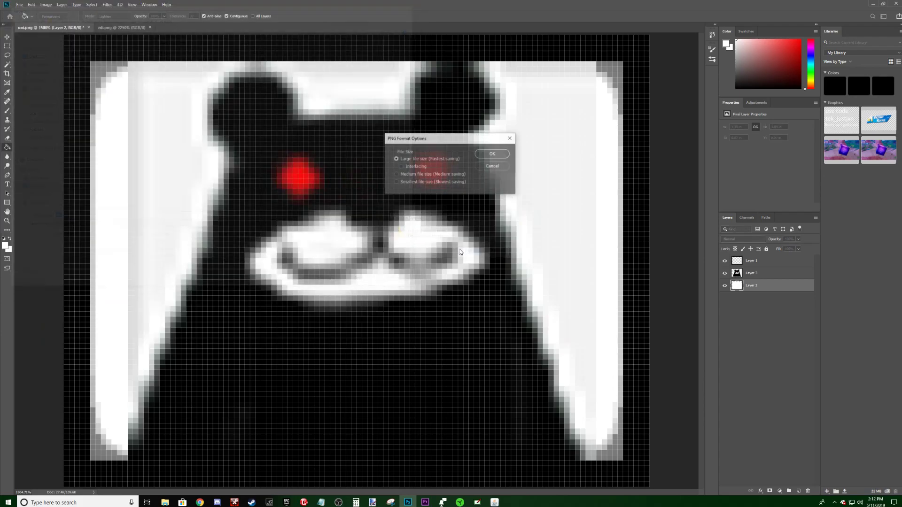
click(490, 156)
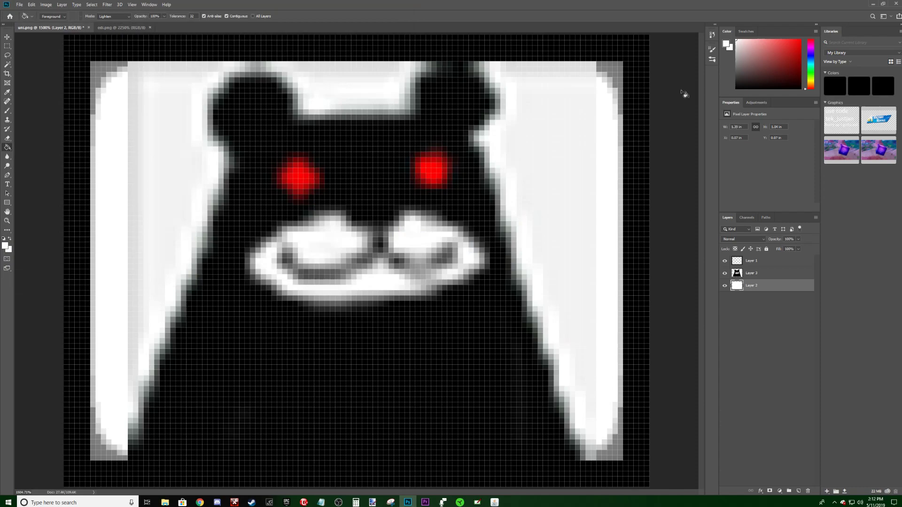
- Close Photoshop and the A Bear folder window
click(894, 4)
click(456, 183)
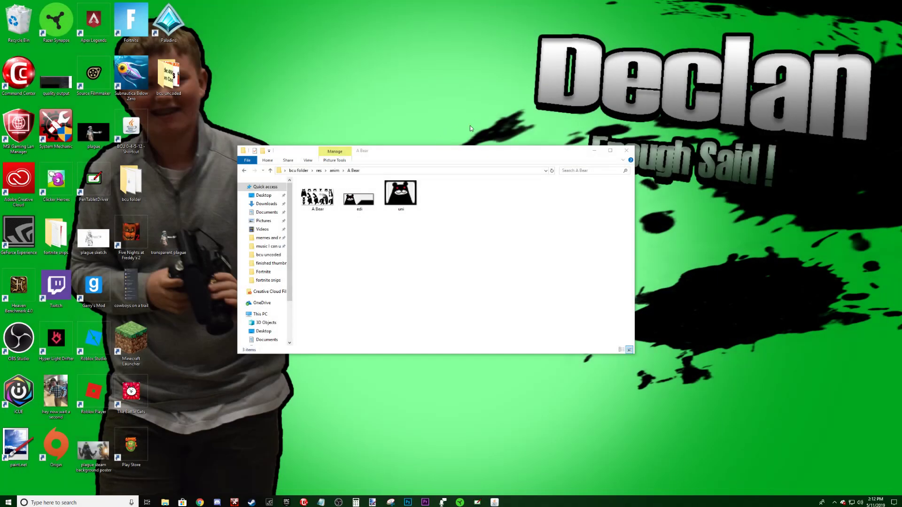
click(627, 154)
- Close the running Battle Cats Ultimate and start it again from its desktop shortcut
click(494, 502)
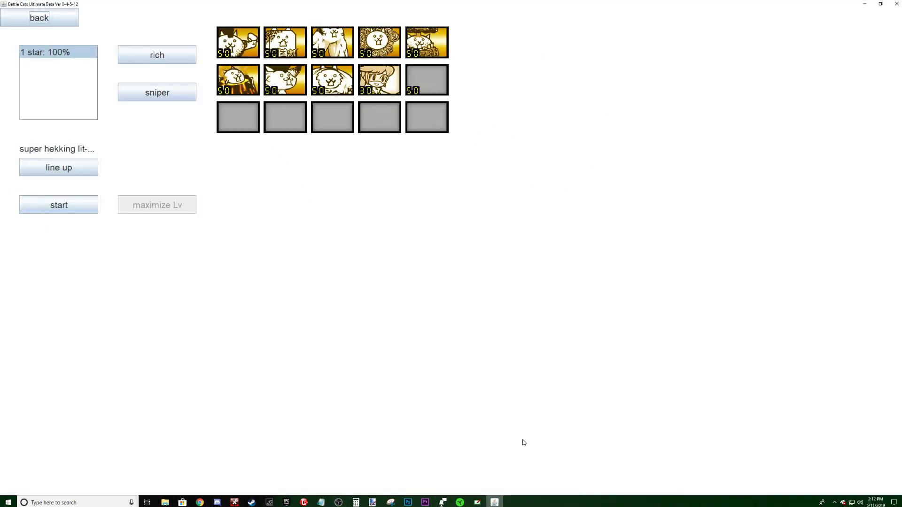
key(alt+F4)
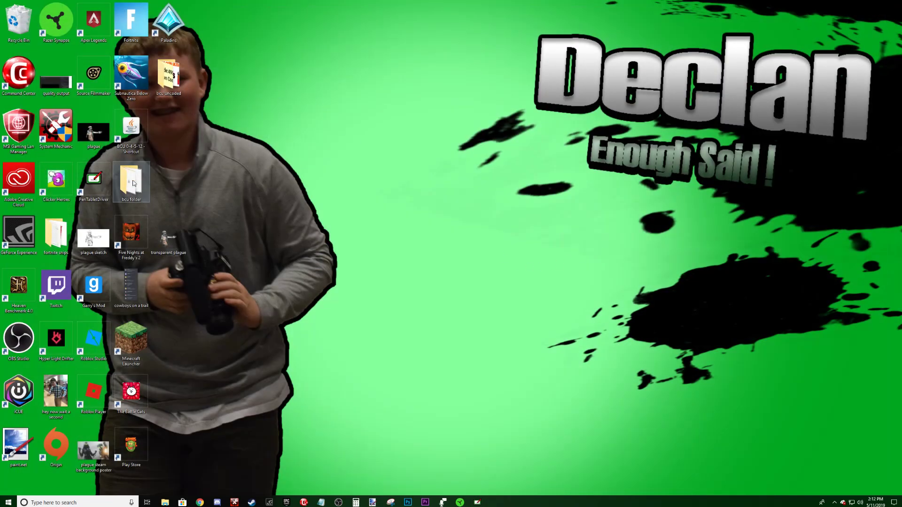
click(134, 136)
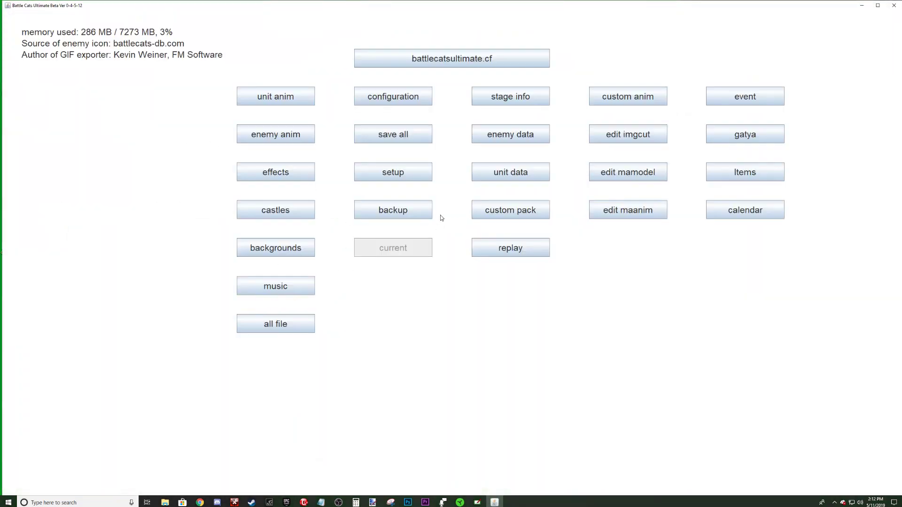
- Maximize the Battle Cats Ultimate window and open the custom stages of the Stories of Ligma pack
click(526, 210)
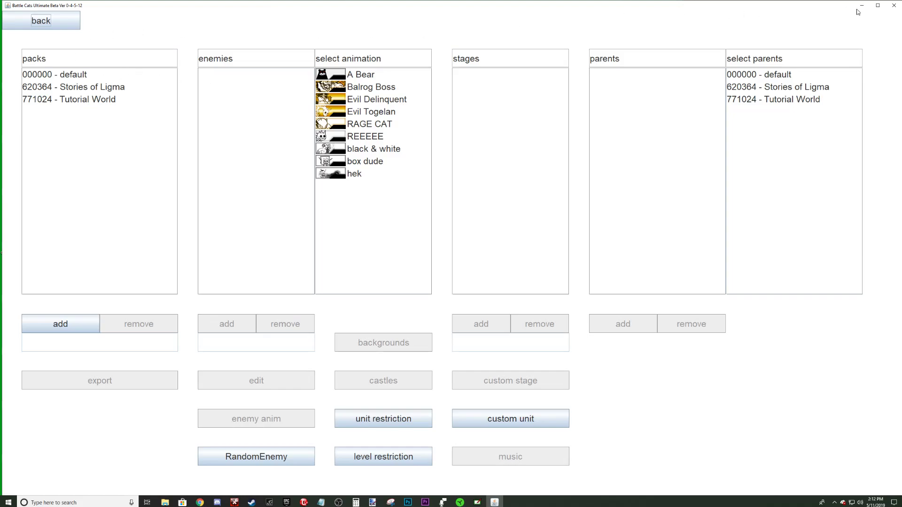
click(877, 5)
click(40, 17)
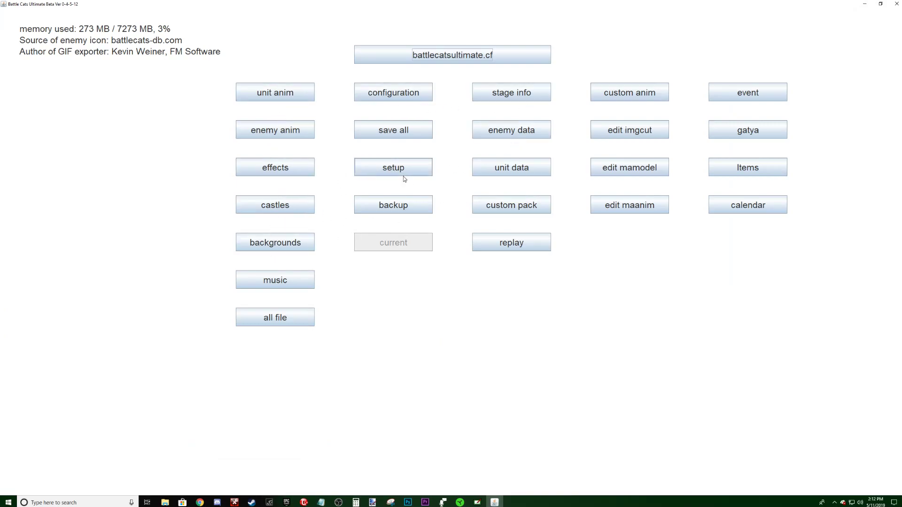
click(523, 209)
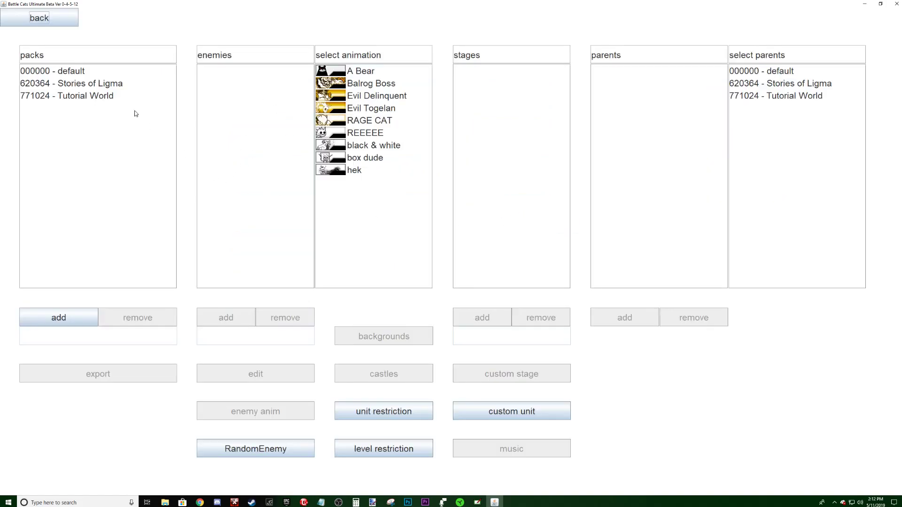
click(101, 85)
click(493, 376)
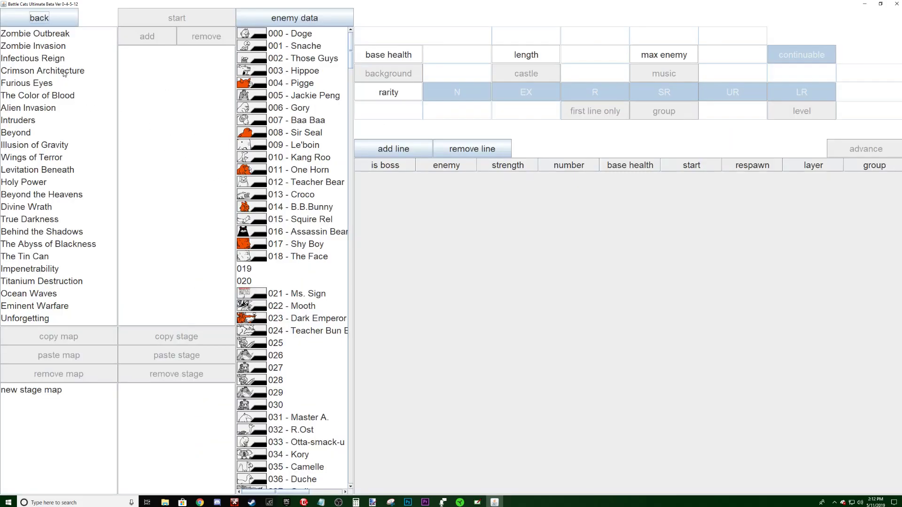
- Start a battle on the Balrog Boss Level of the Unforgetting map and watch the A bear unit fight the Balrog Boss
click(57, 319)
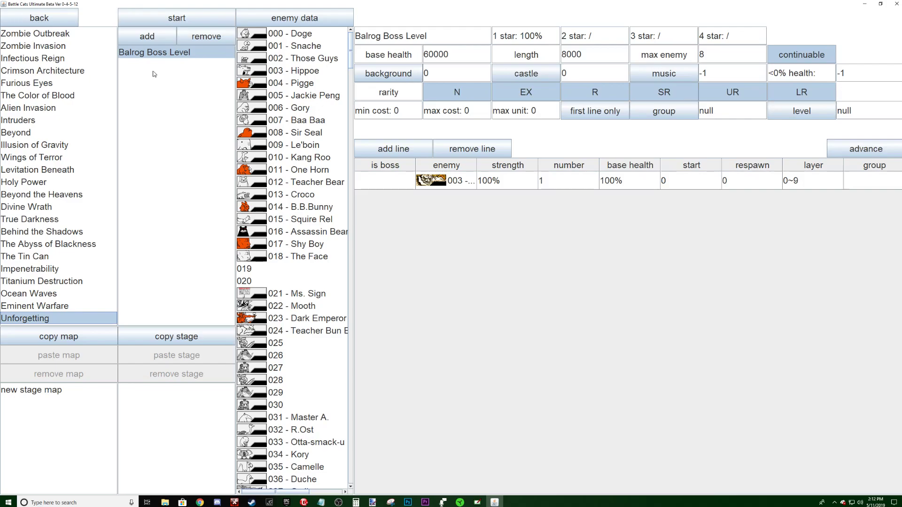
click(168, 20)
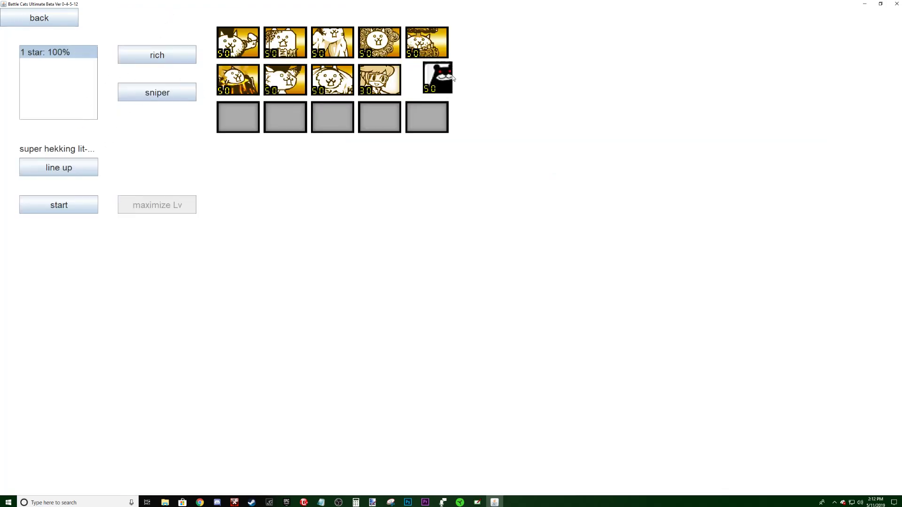
click(92, 206)
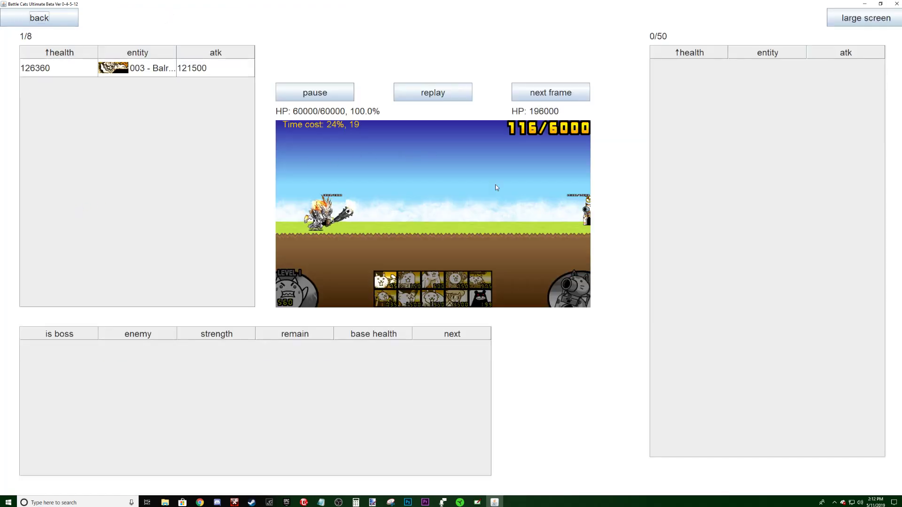
scroll(553, 212, up, 3)
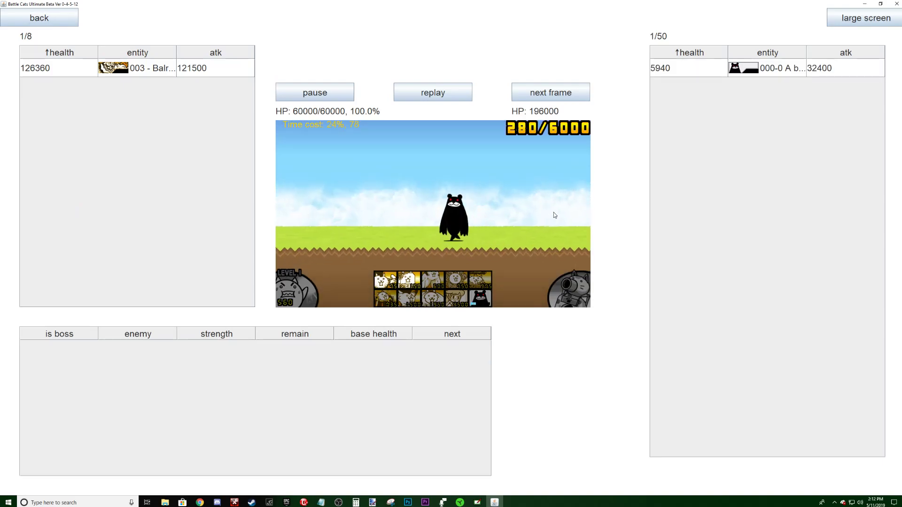
drag(553, 213, 737, 216)
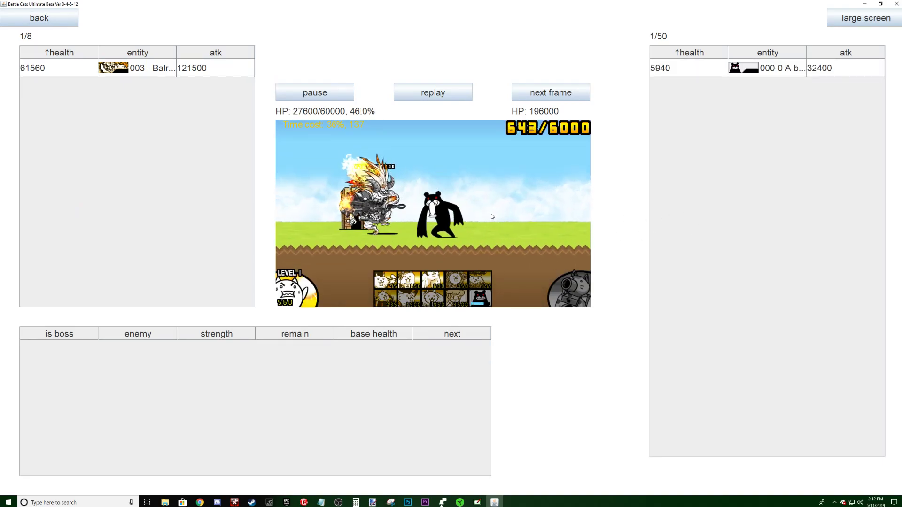
- Leave the battle and return to the pack editor with the enemies list of Stories of Ligma in view
click(38, 18)
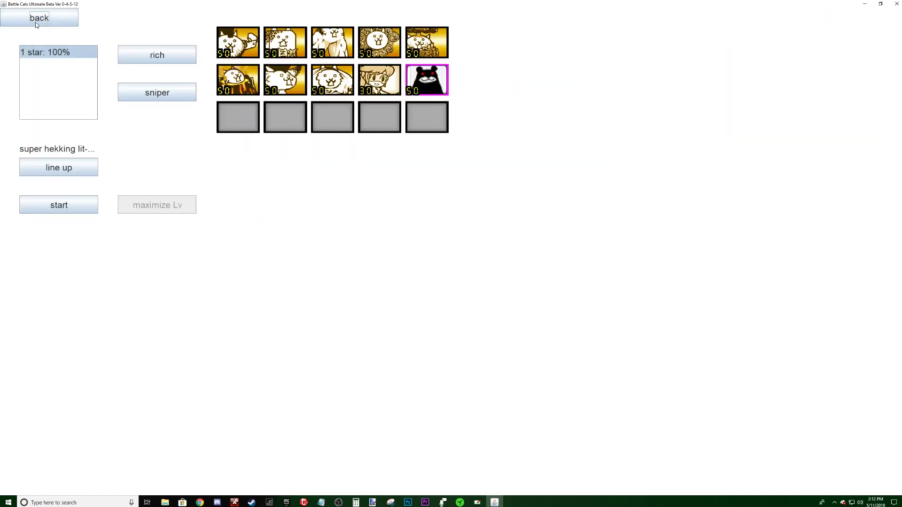
click(39, 19)
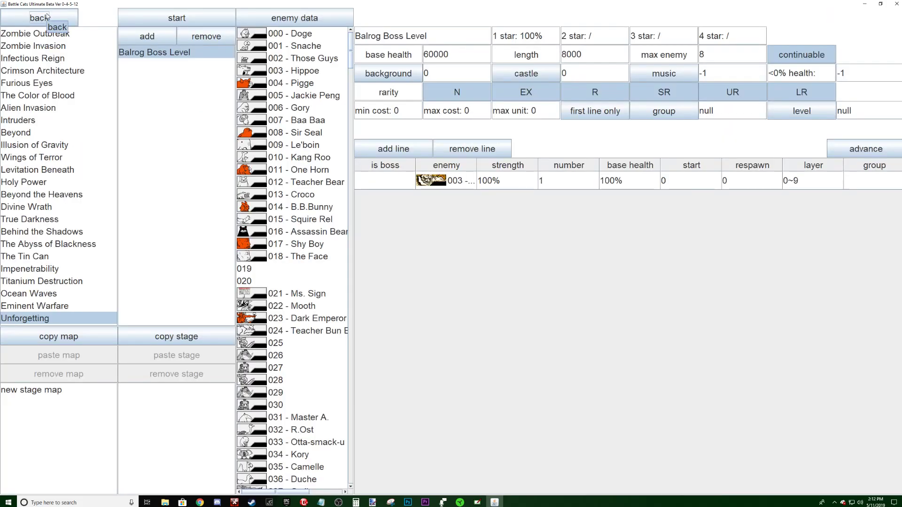
click(40, 18)
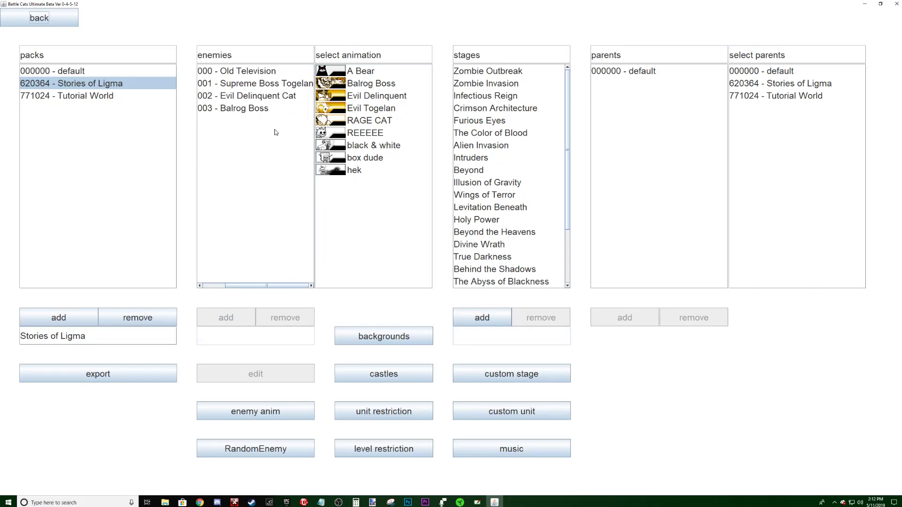
scroll(277, 133, right, 1)
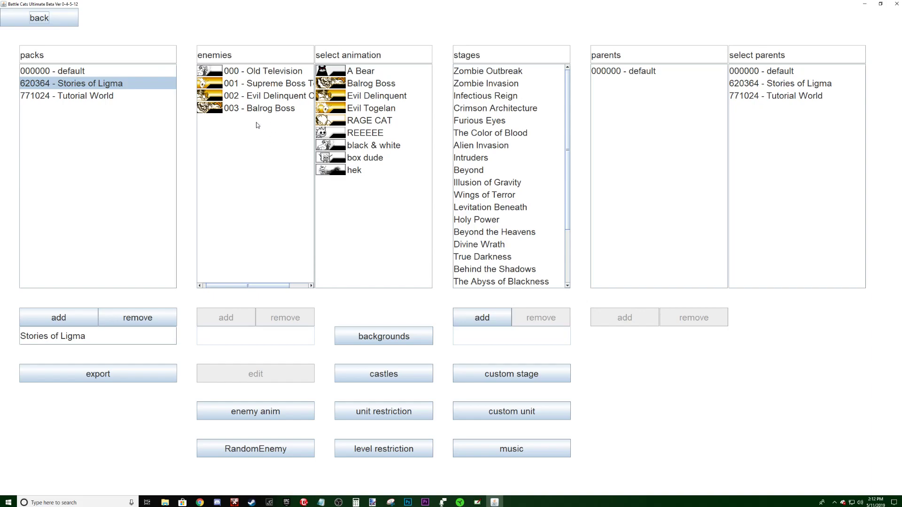
scroll(258, 125, left, 1)
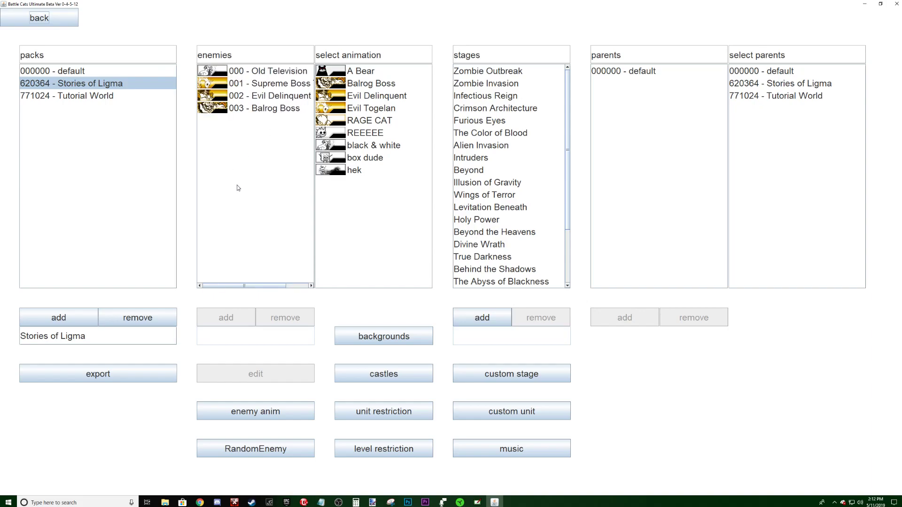